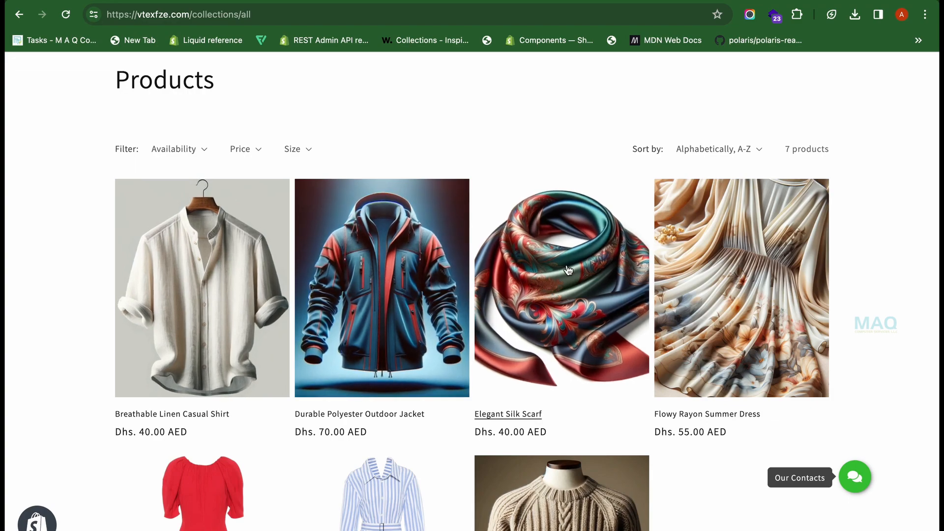
Look through the clothing items on the storefront's all-products page.
scroll(745, 311, "down", 6)
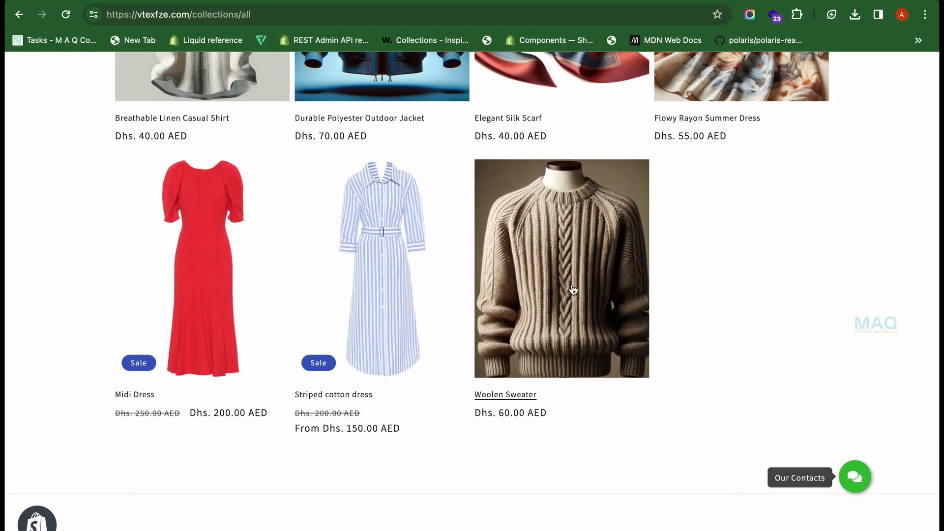
scroll(364, 304, "up", 1)
scroll(363, 305, "up", 8)
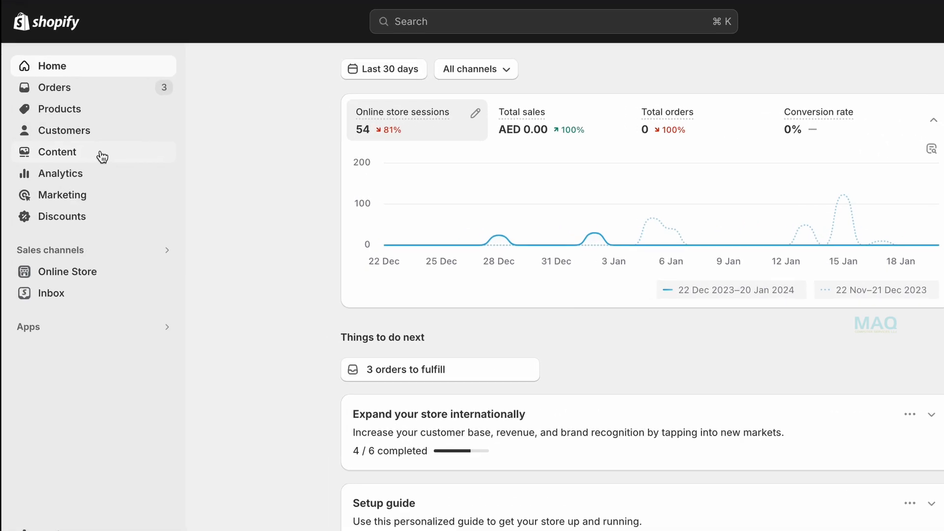
Start a new metaobject definition from the store's content section and name it Care Instructions.
left_click(67, 157)
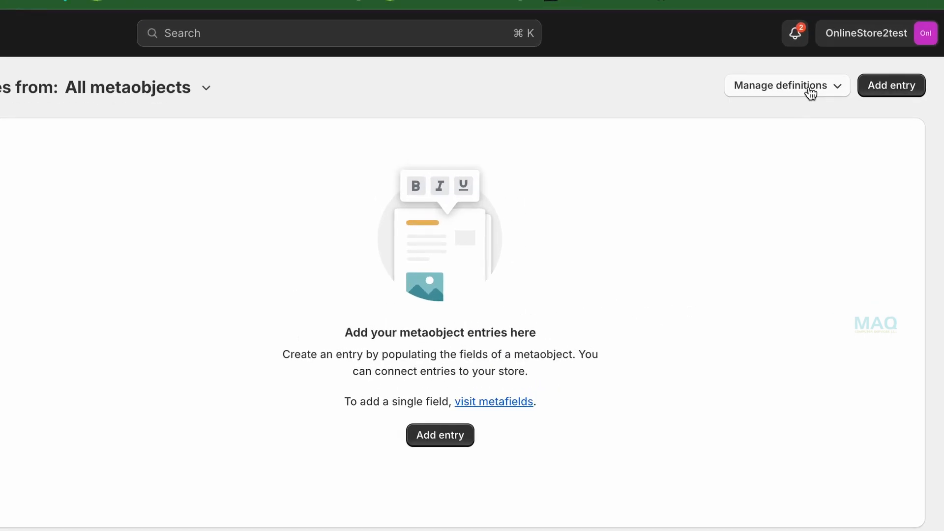
left_click(811, 93)
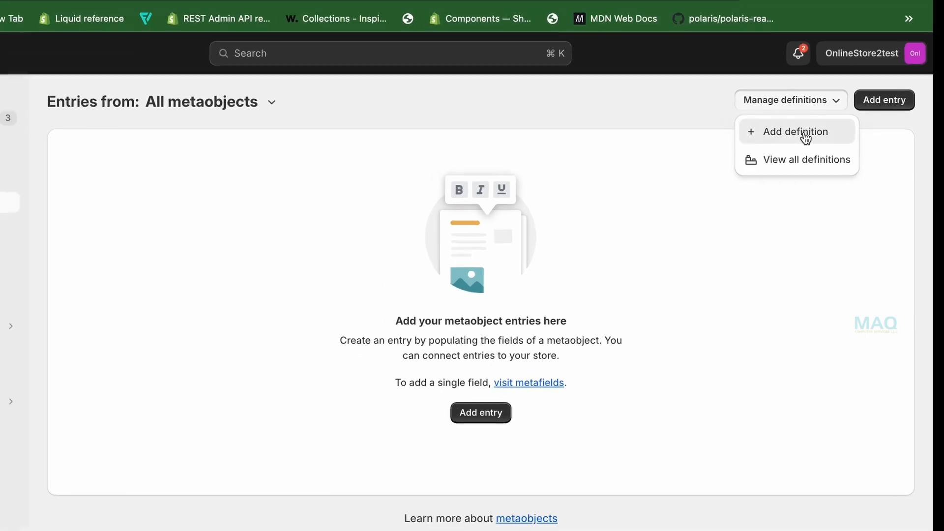
left_click(804, 127)
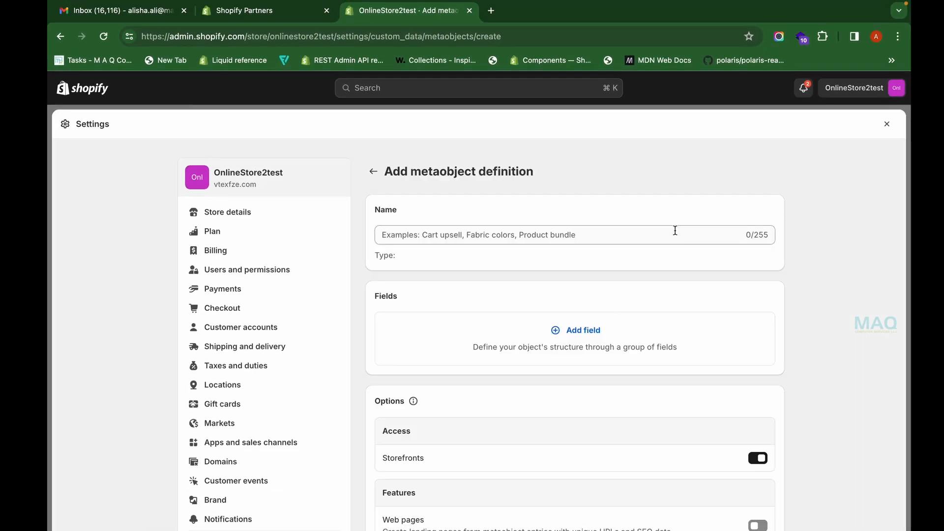
left_click(634, 239)
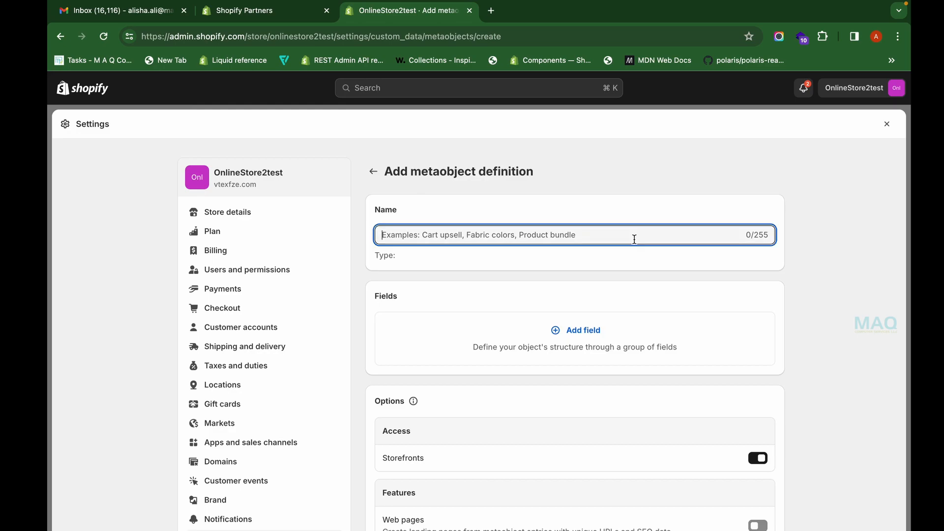
type("Care Instructions")
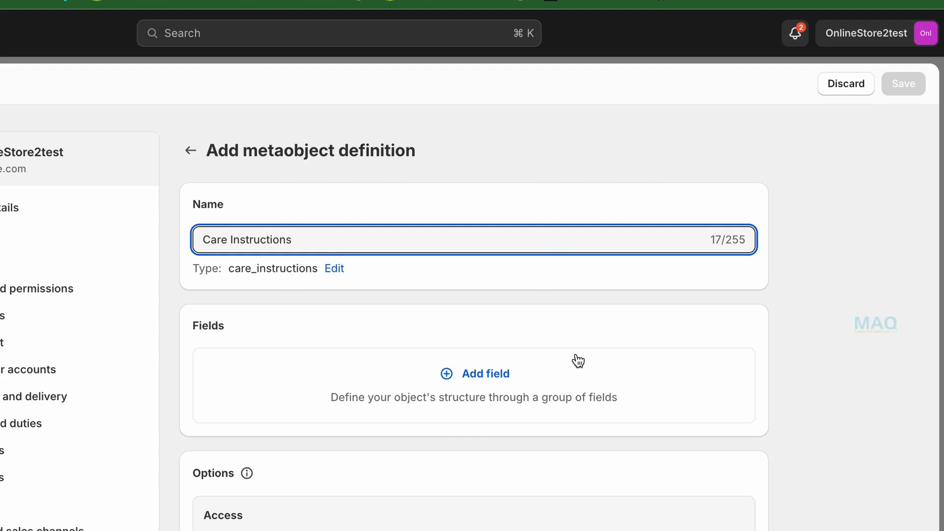
Add a required single line text field named Name with the description "The name of the fabruc".
scroll(578, 361, "down", 1)
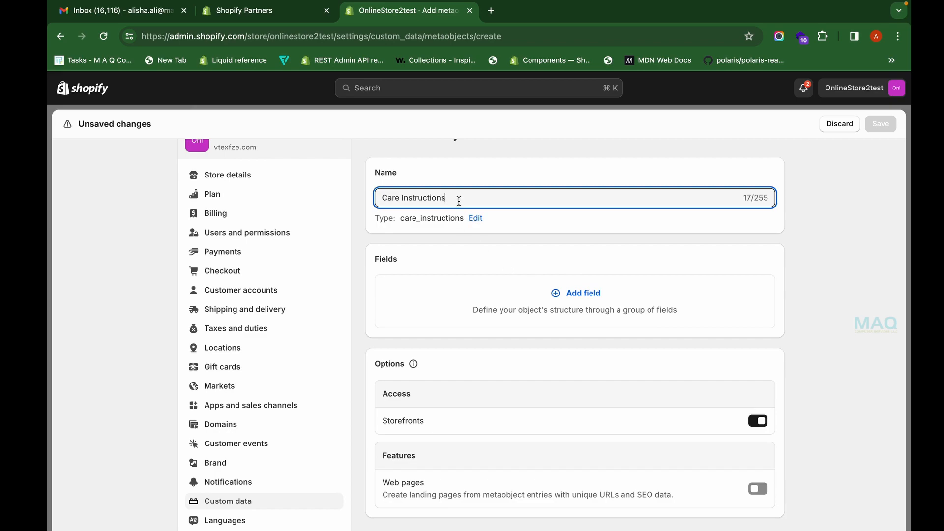
left_click(573, 300)
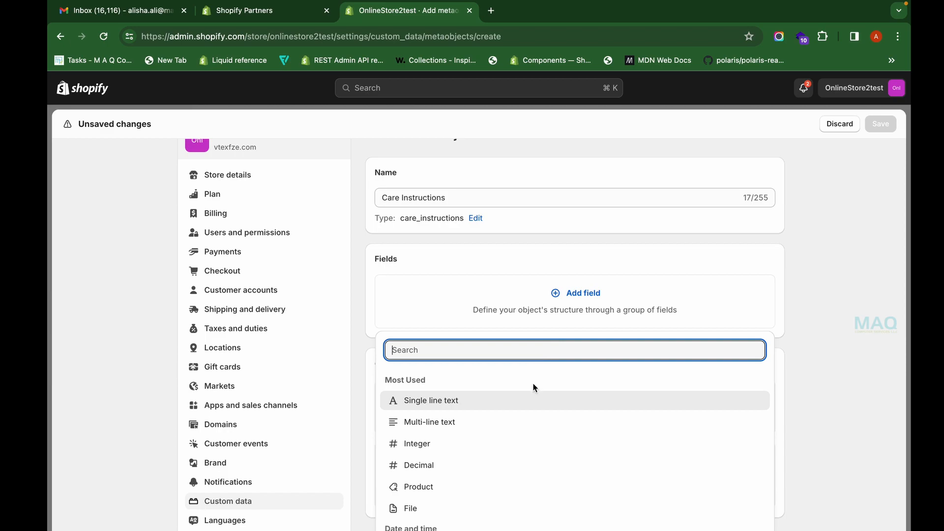
left_click(488, 400)
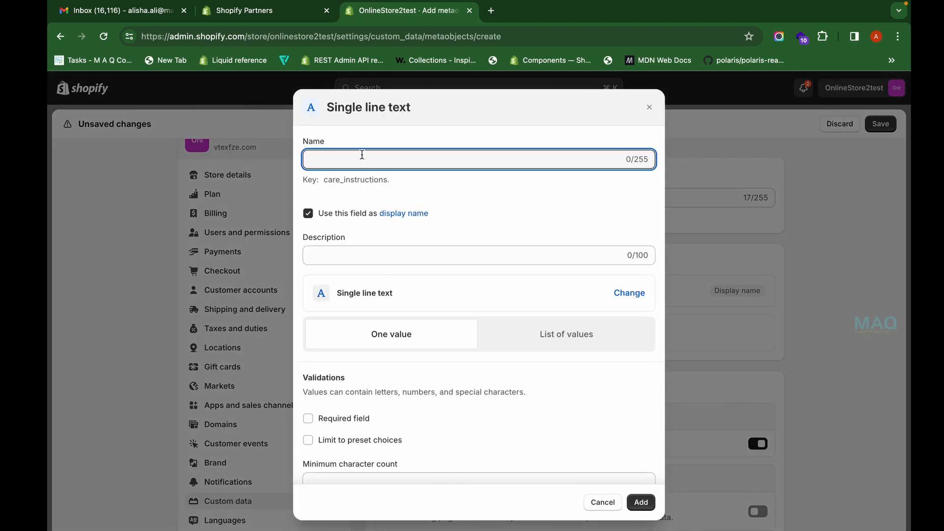
type("Name")
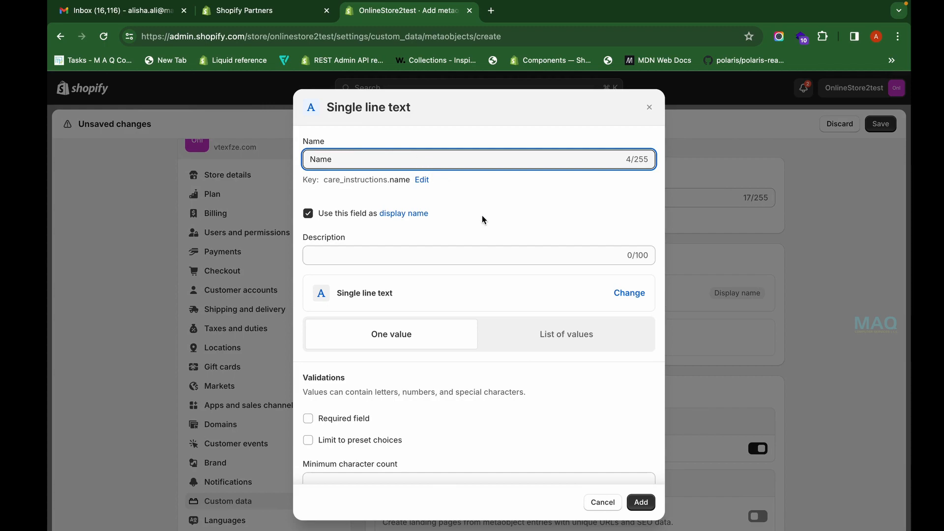
left_click(472, 255)
type("Th")
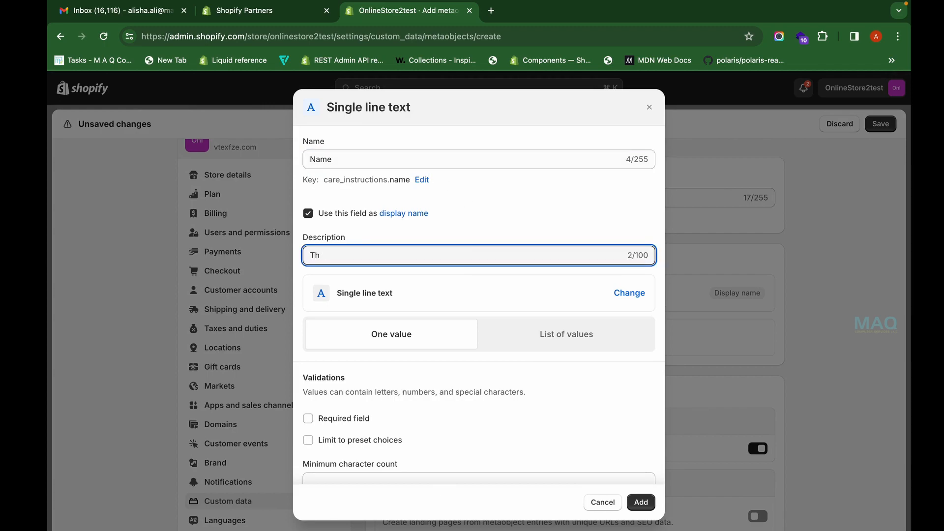
type("e name of the fabruc")
scroll(492, 358, "down", 3)
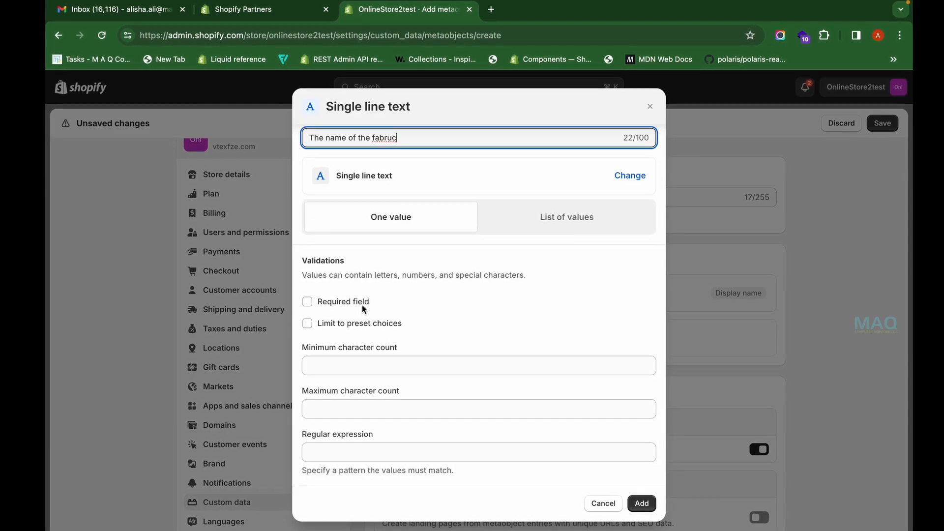
left_click(361, 302)
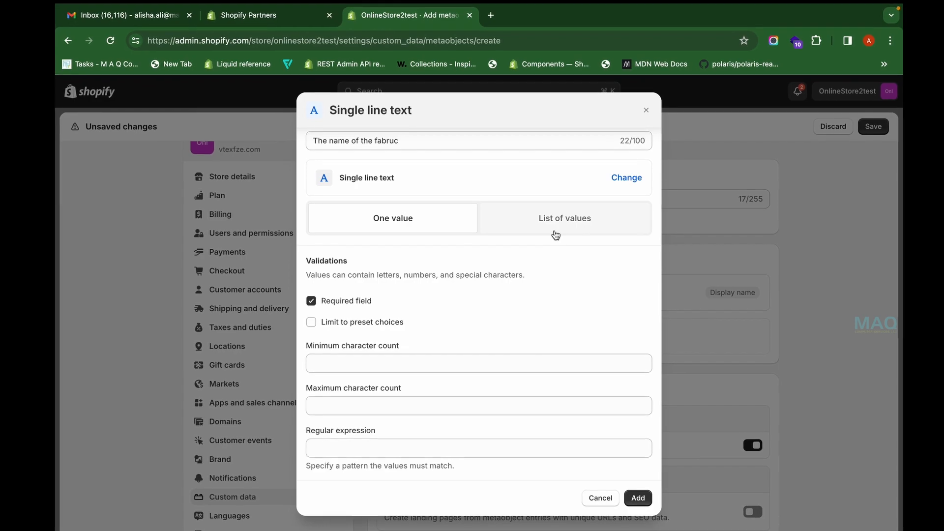
left_click(639, 500)
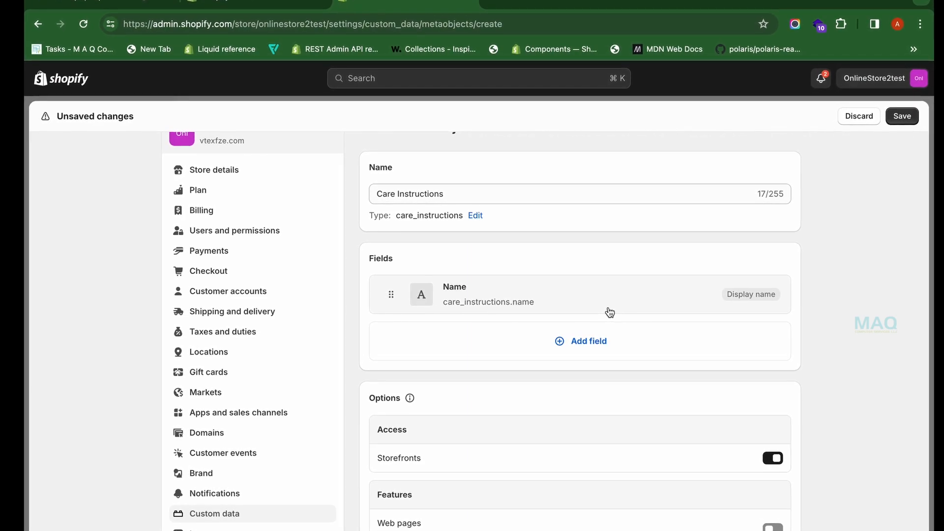
Add a single line text field named Washing with the description "The washing instructions for the fabric".
left_click(563, 346)
left_click(467, 127)
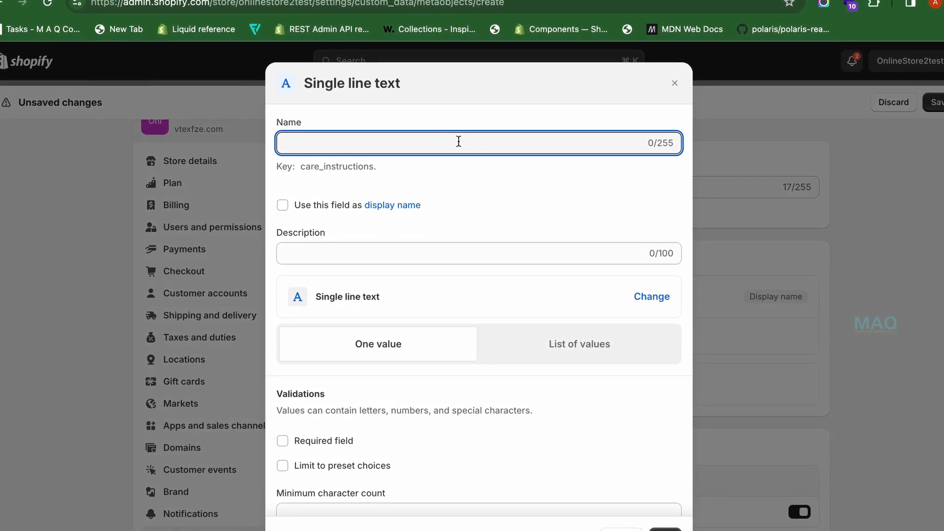
type("Wash")
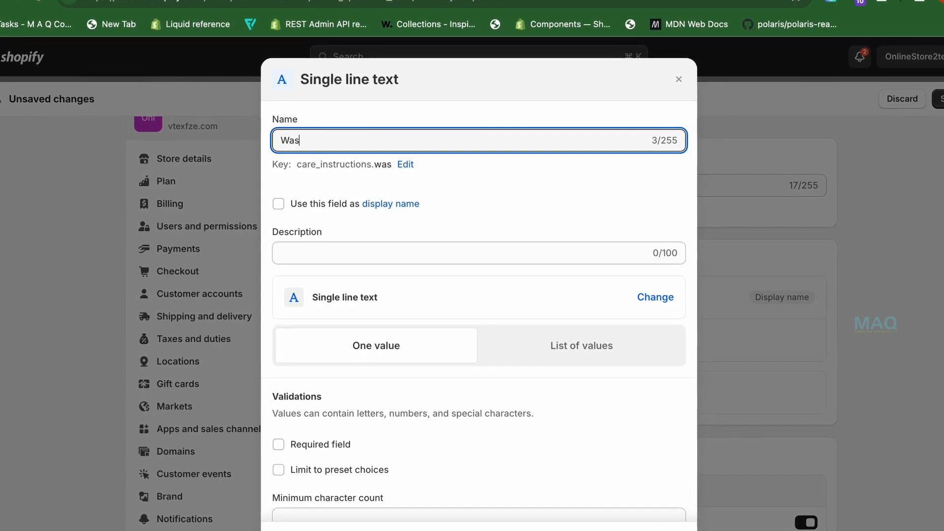
type("ing")
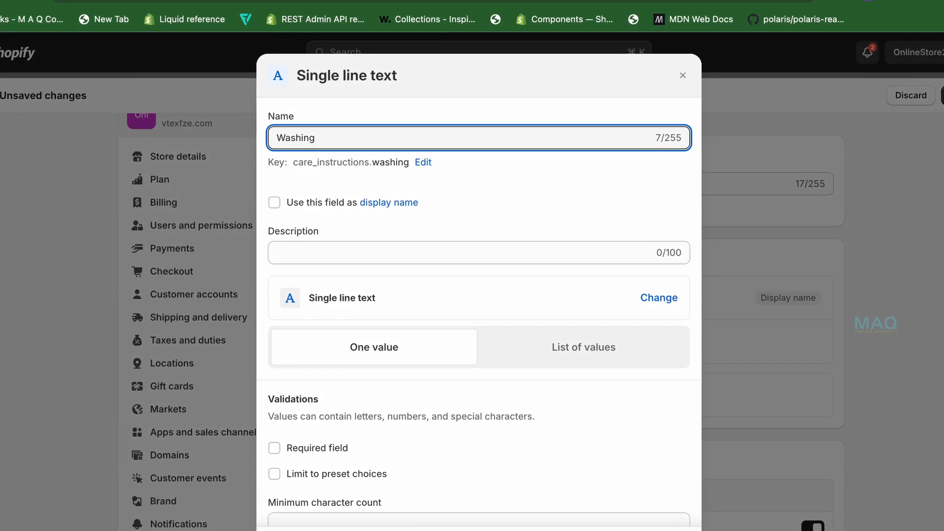
left_click(468, 245)
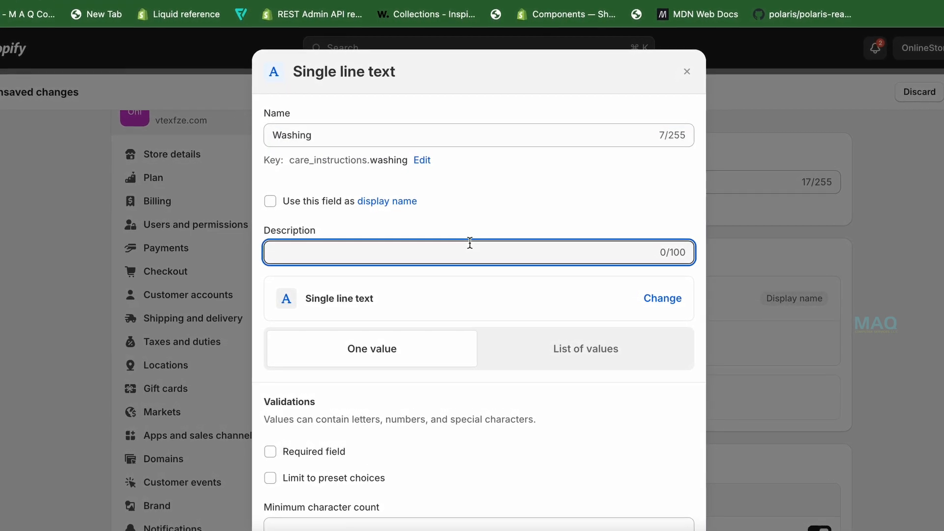
type("The washimg")
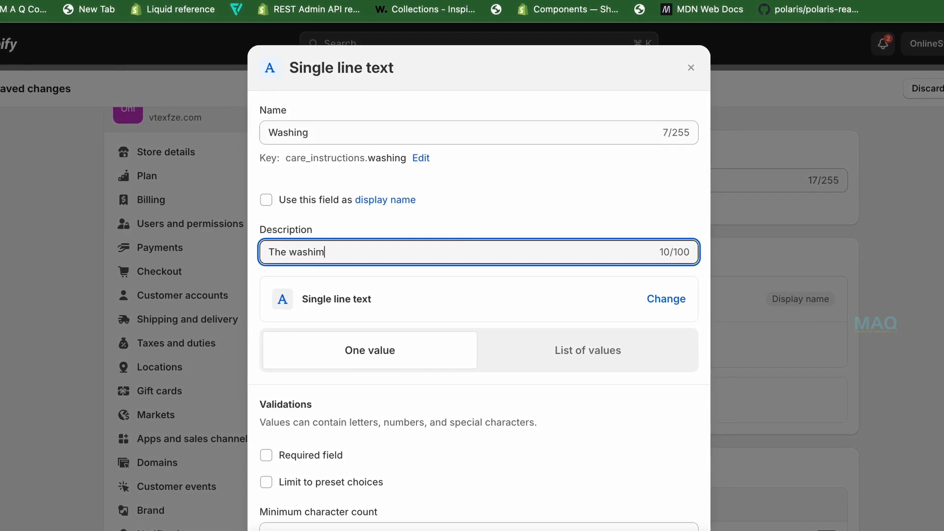
key("BackSpace")
key("BackSpace")
type("ng instructions f")
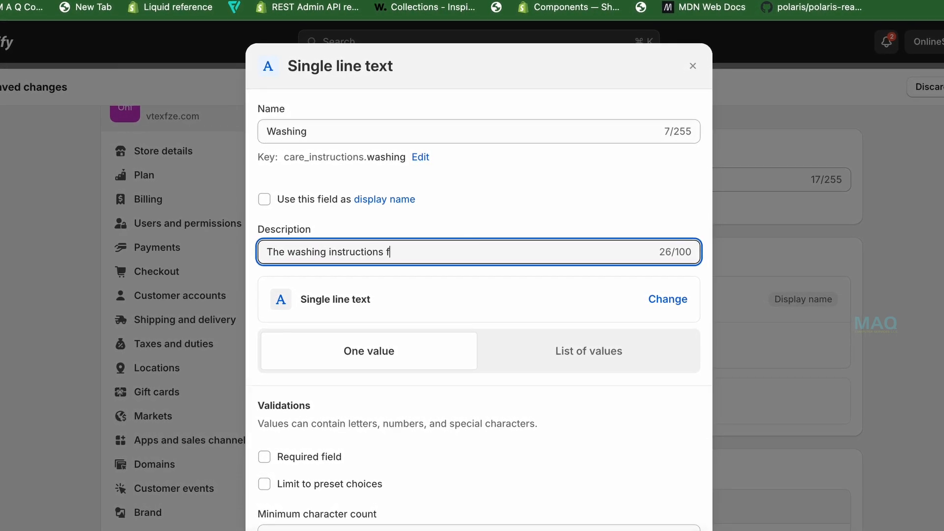
type("or the fabric")
scroll(491, 438, "down", 3)
left_click(262, 329)
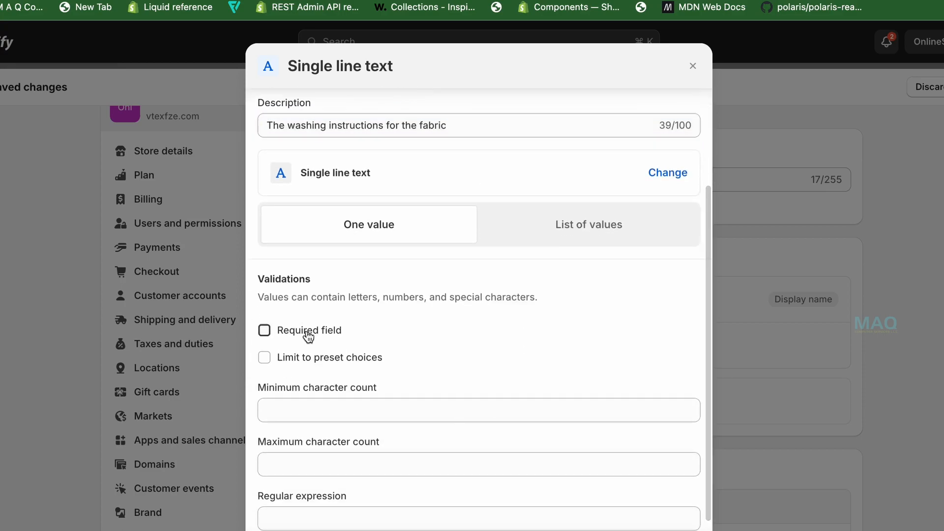
left_click(647, 507)
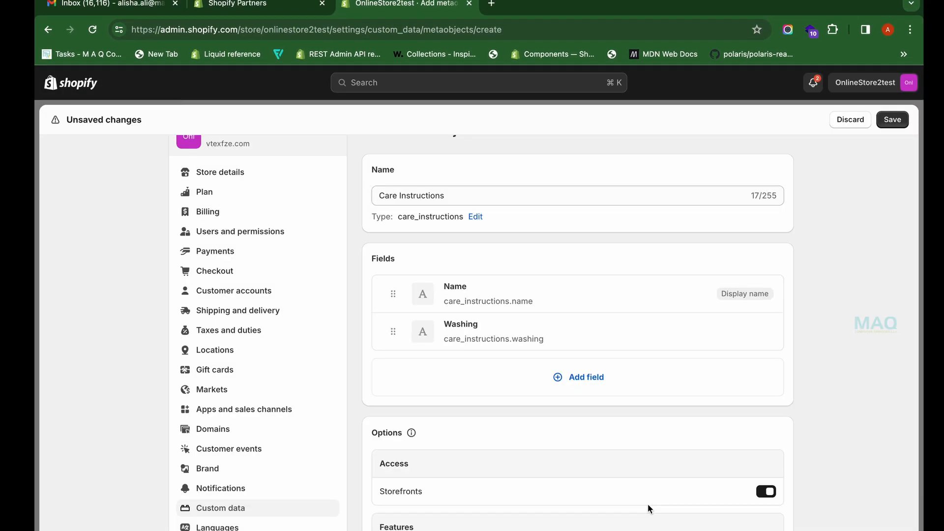
Add a single line text field named Drying to the definition, leaving its description empty.
left_click(559, 379)
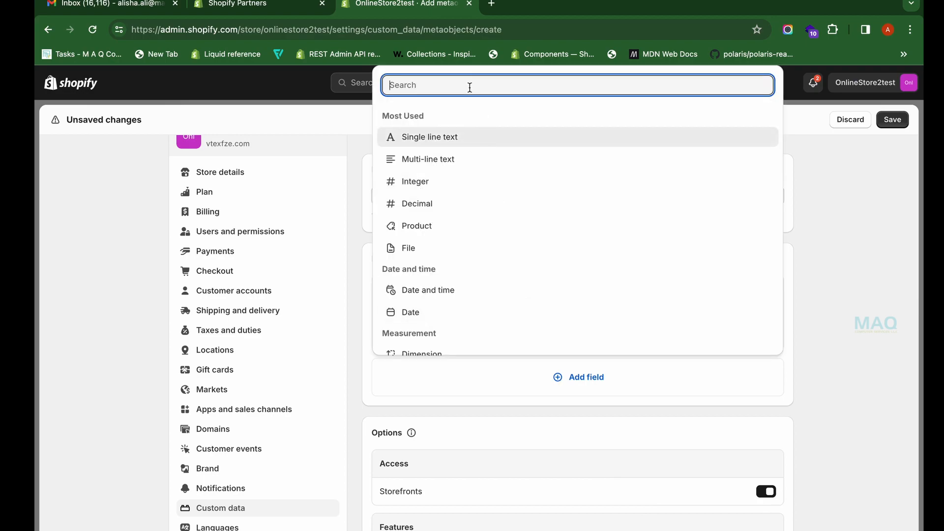
left_click(459, 140)
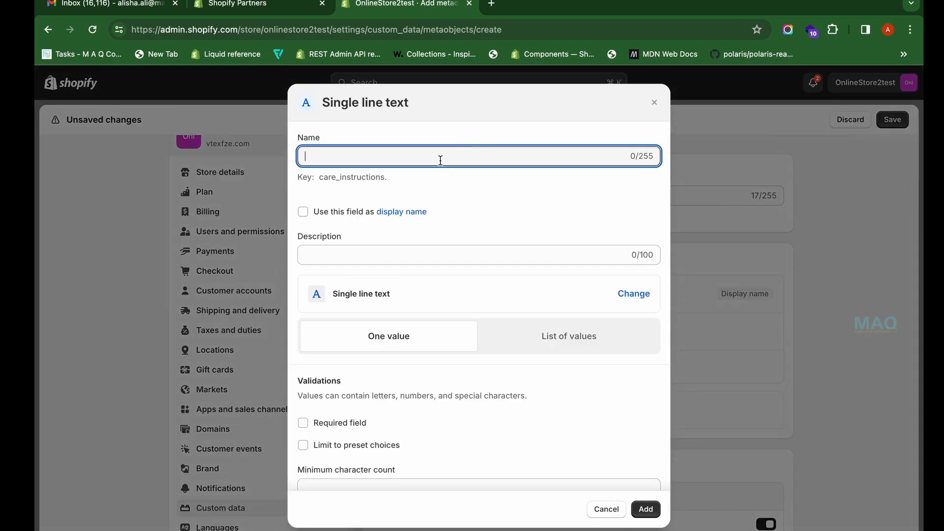
type("Drying")
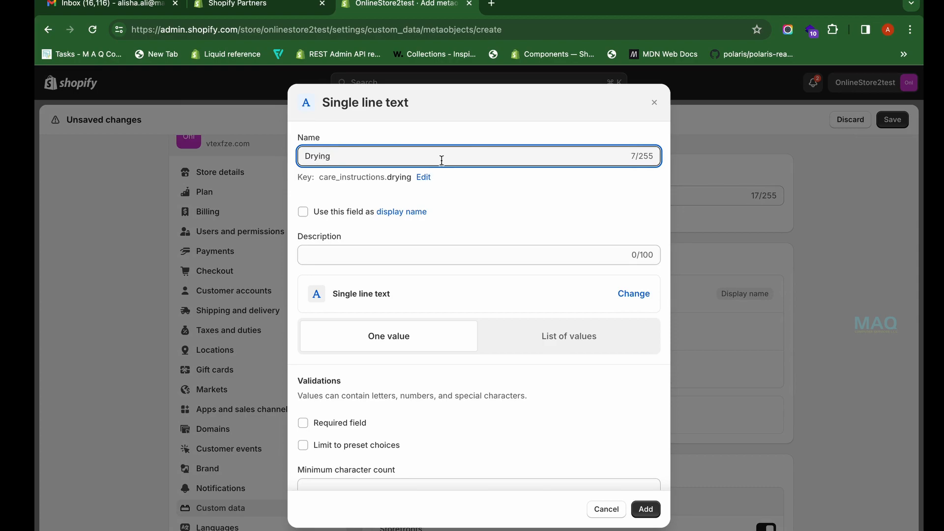
left_click(365, 259)
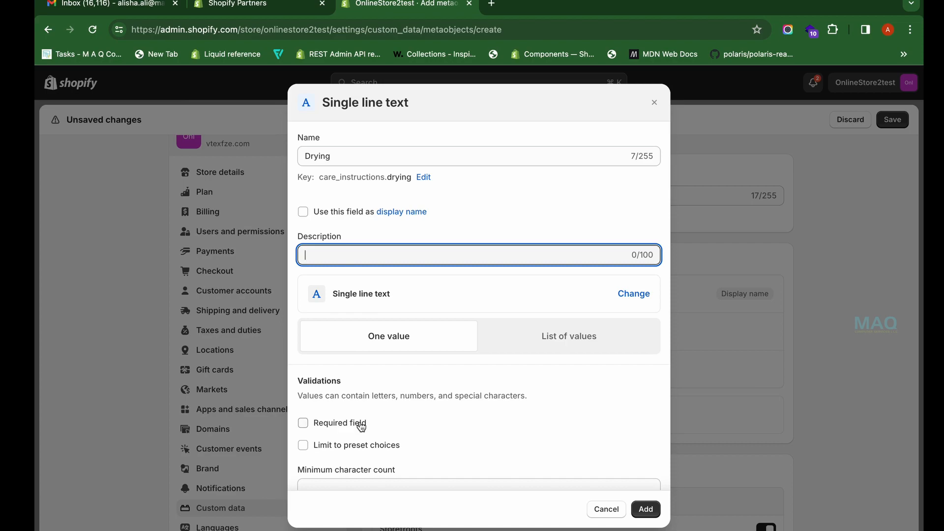
left_click(639, 508)
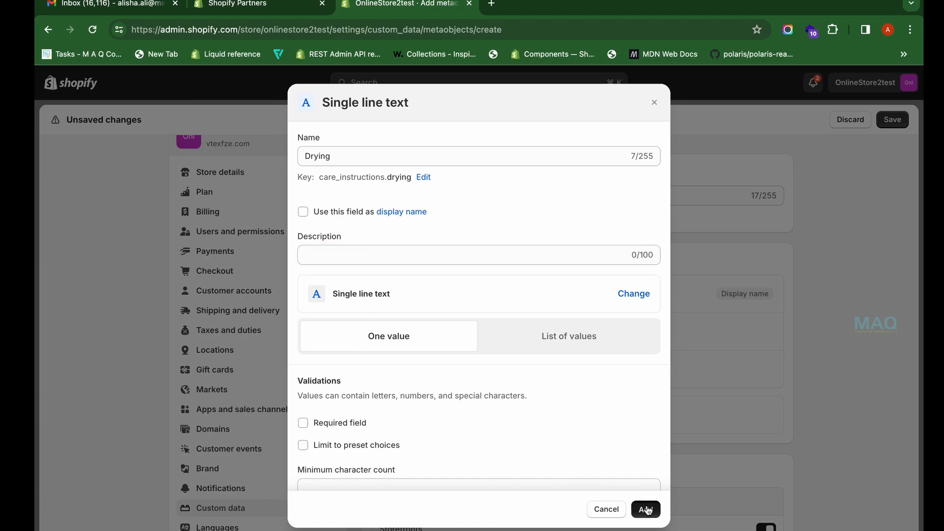
left_click(566, 415)
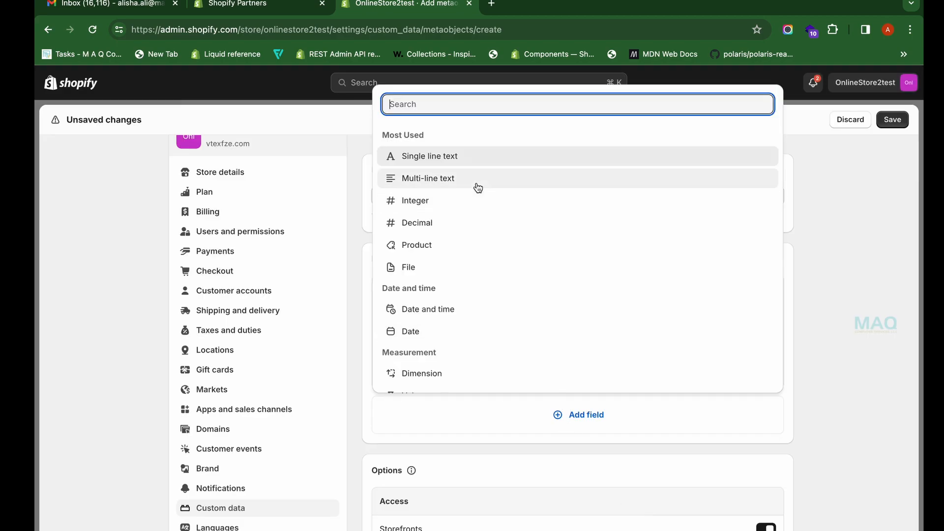
type("Ironin")
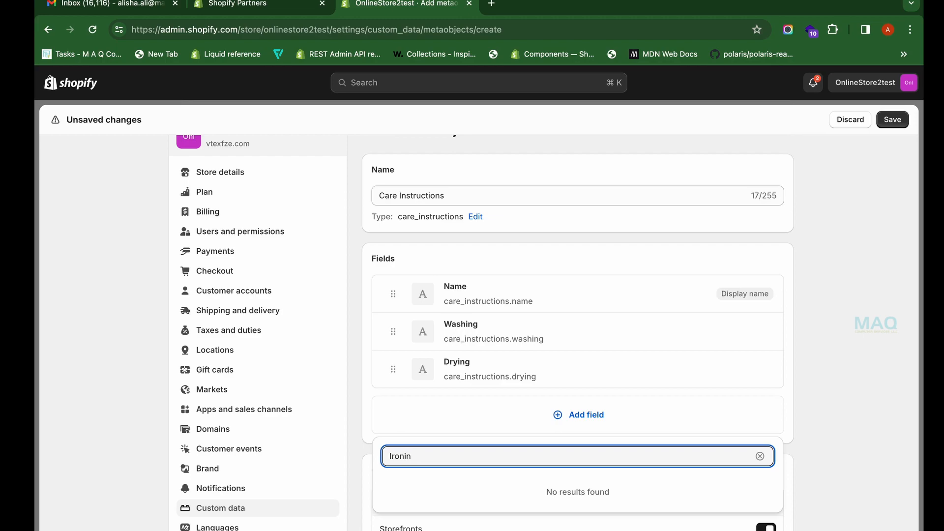
left_click(537, 413)
left_click(538, 413)
left_click(582, 422)
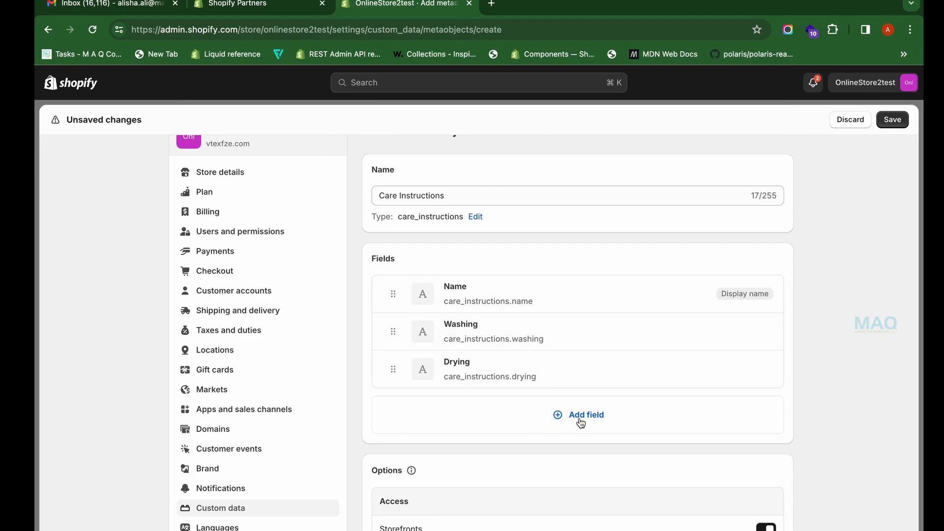
Start another single line text field in the Care Instructions definition and name it Ironing.
scroll(615, 432, "down", 4)
left_click(556, 210)
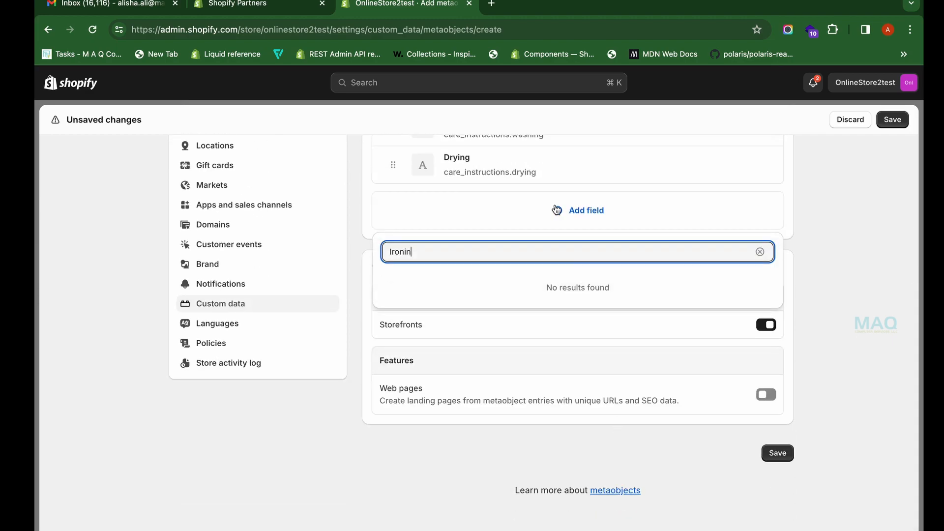
key("super+a")
key("BackSpace")
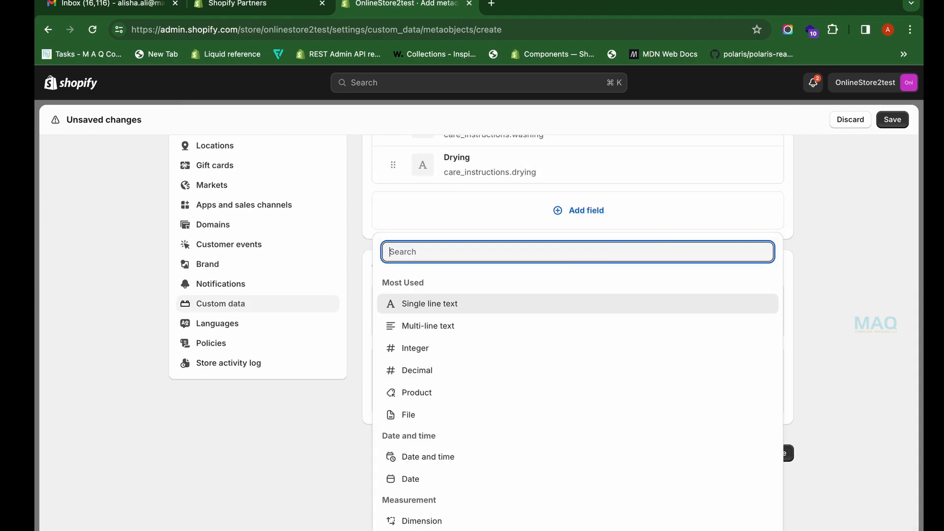
left_click(629, 309)
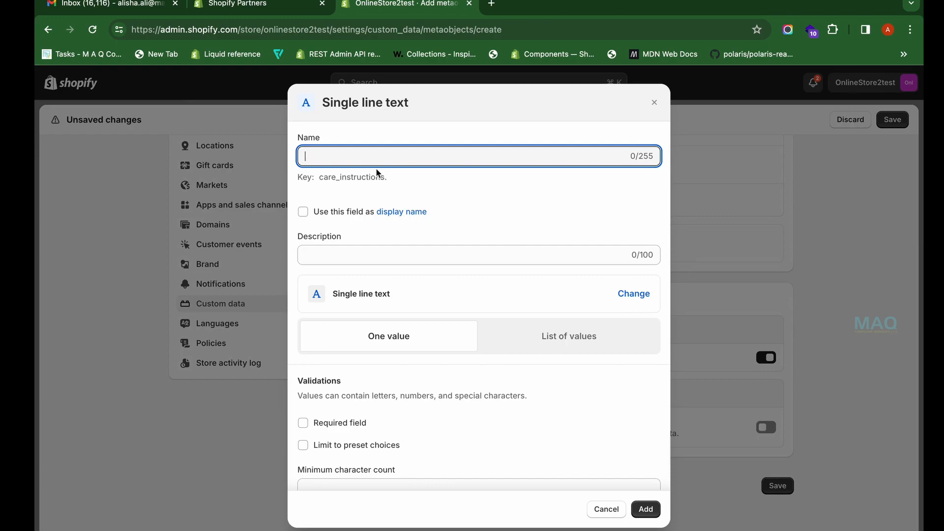
type("Ironing")
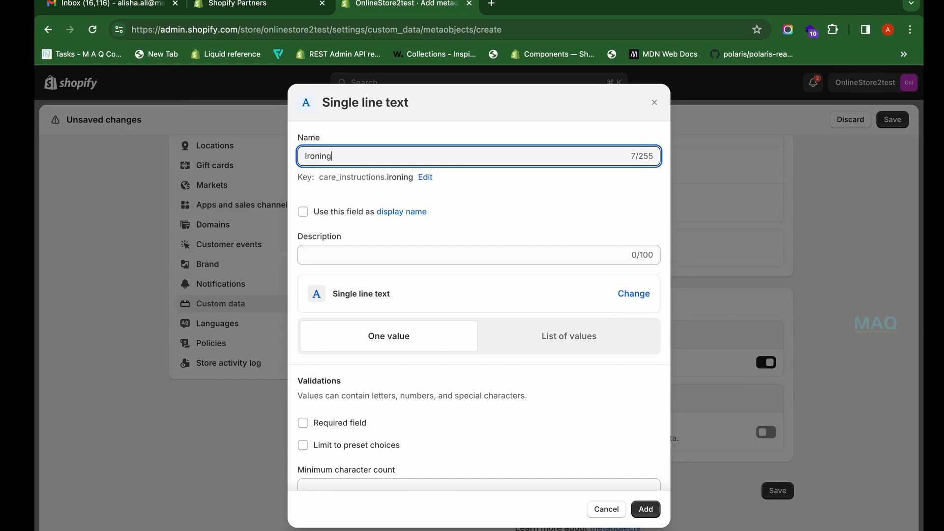
Describe the Ironing field as "The ironing instructions for the fabric", make it required and add it to the definition.
left_click(356, 252)
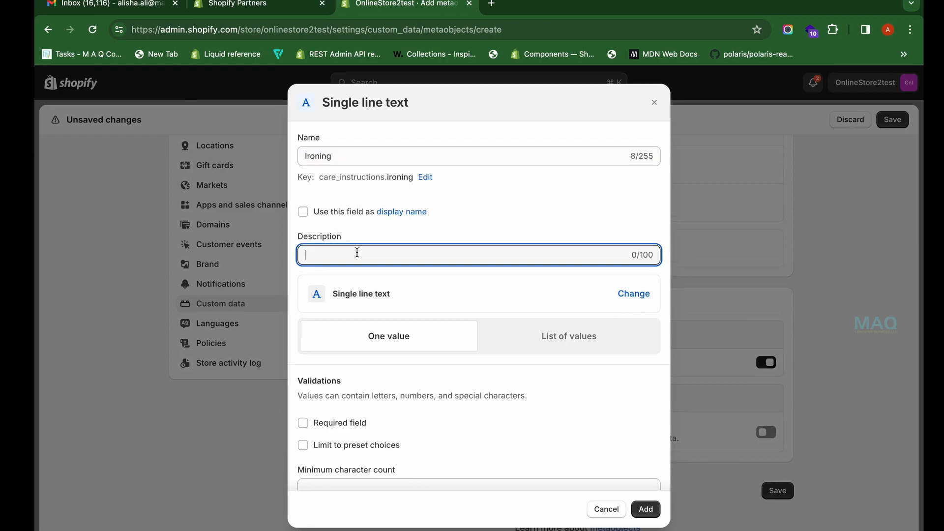
type("The ironing instructiond")
key("BackSpace")
type("s for ")
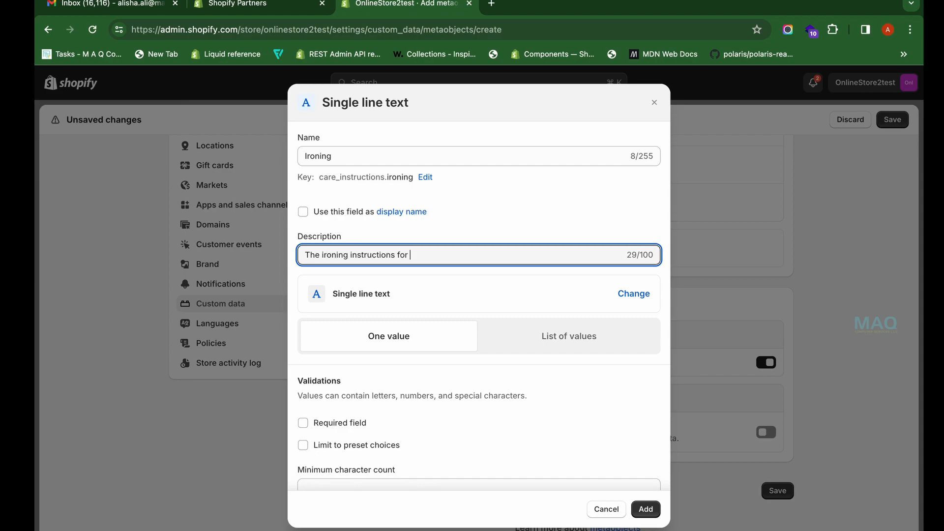
type("the fabric")
scroll(346, 332, "down", 2)
left_click(346, 329)
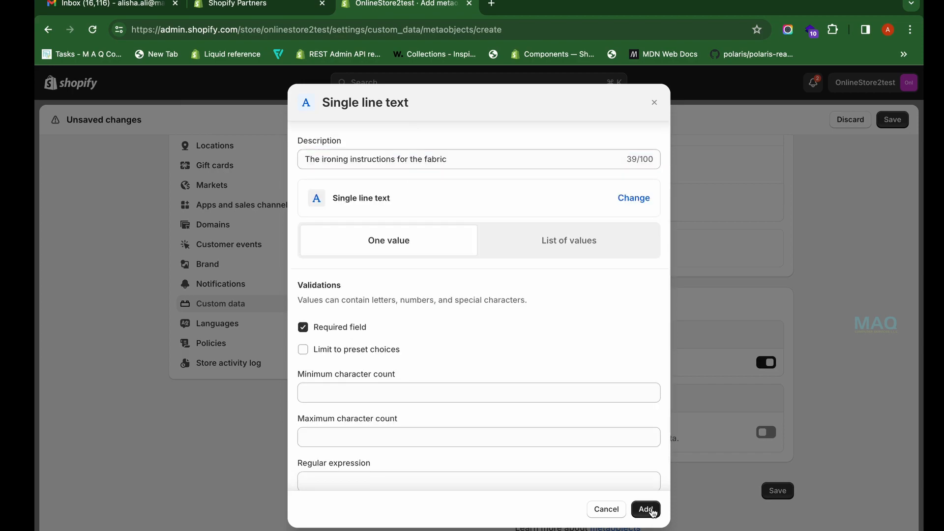
left_click(646, 509)
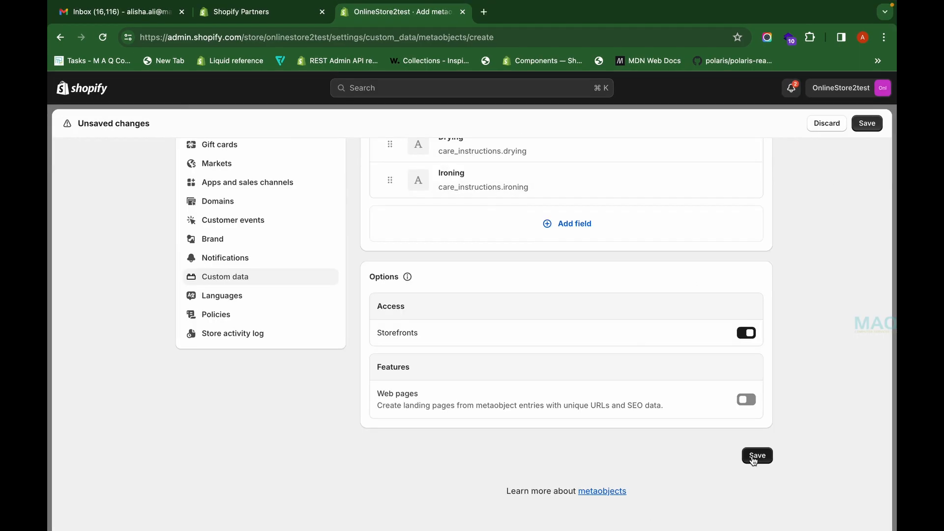
Save the Care Instructions definition and show its entries in the store's metaobjects content.
left_click(777, 490)
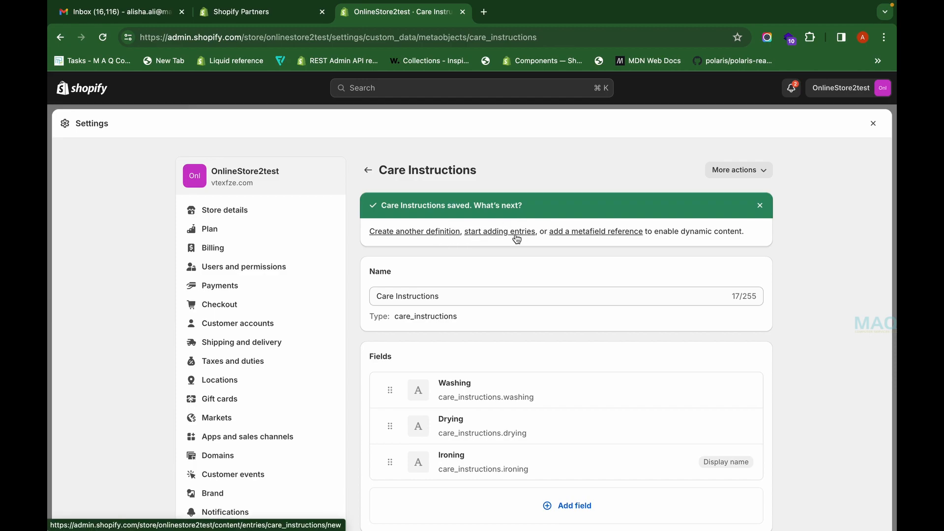
left_click(868, 124)
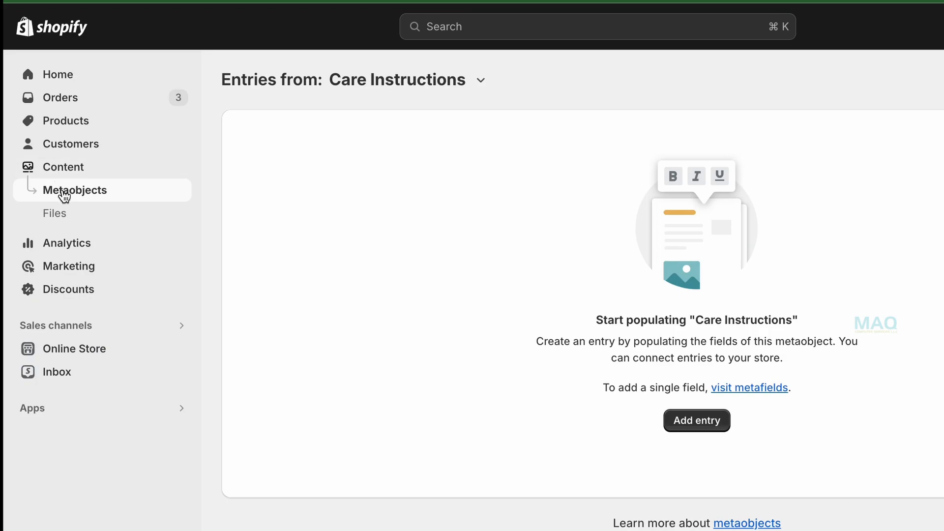
left_click(64, 196)
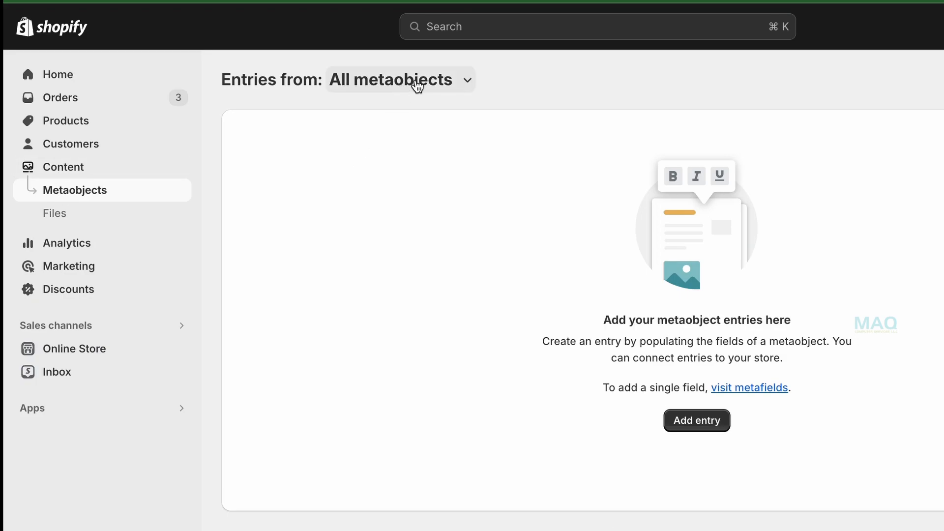
left_click(418, 86)
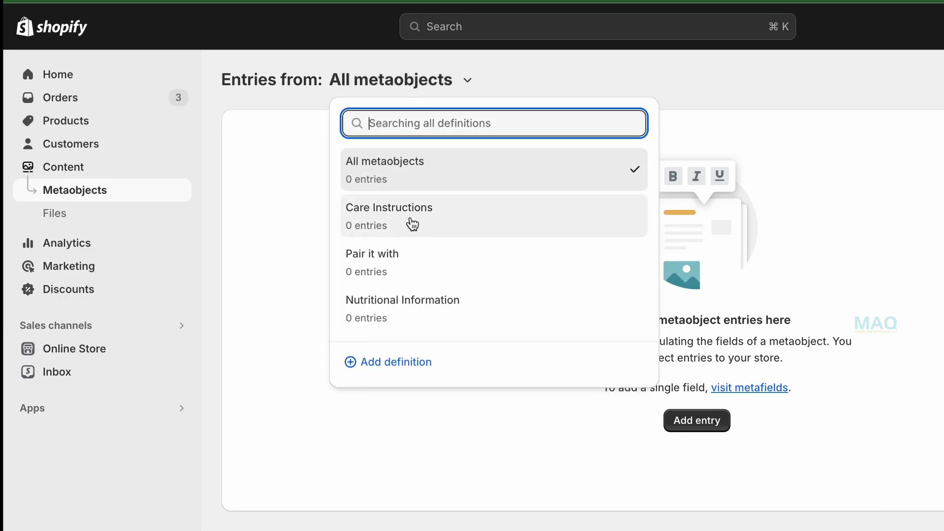
left_click(385, 224)
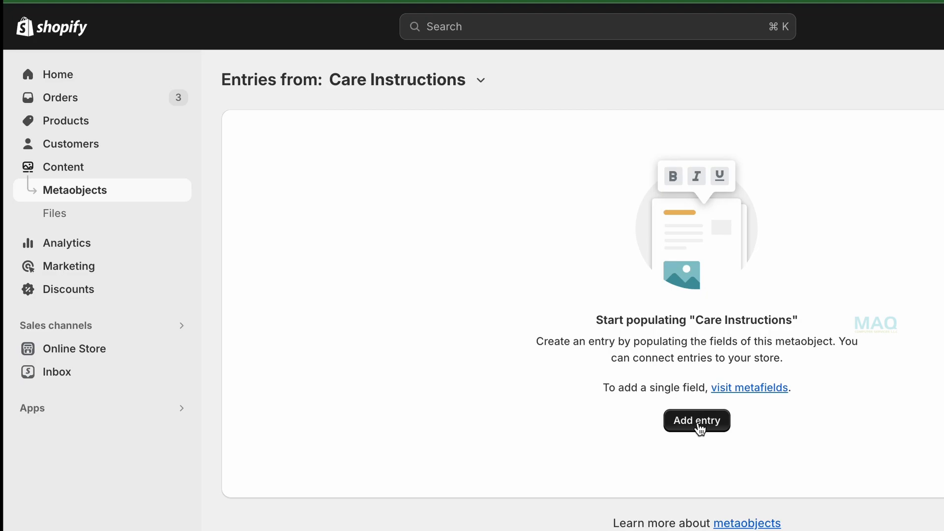
Start a Care Instructions entry named Cotton, with washing set to "Machine Wash" and drying to "Tumble dry".
left_click(700, 423)
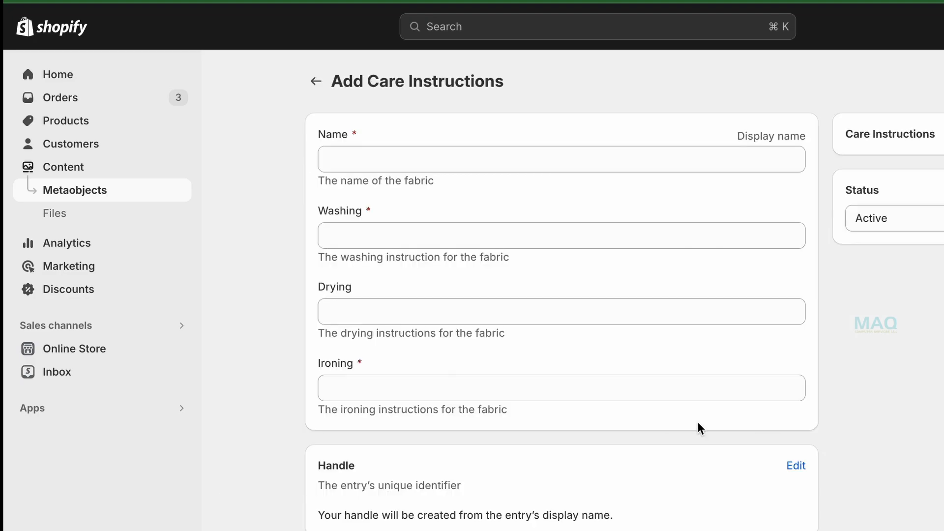
left_click(415, 152)
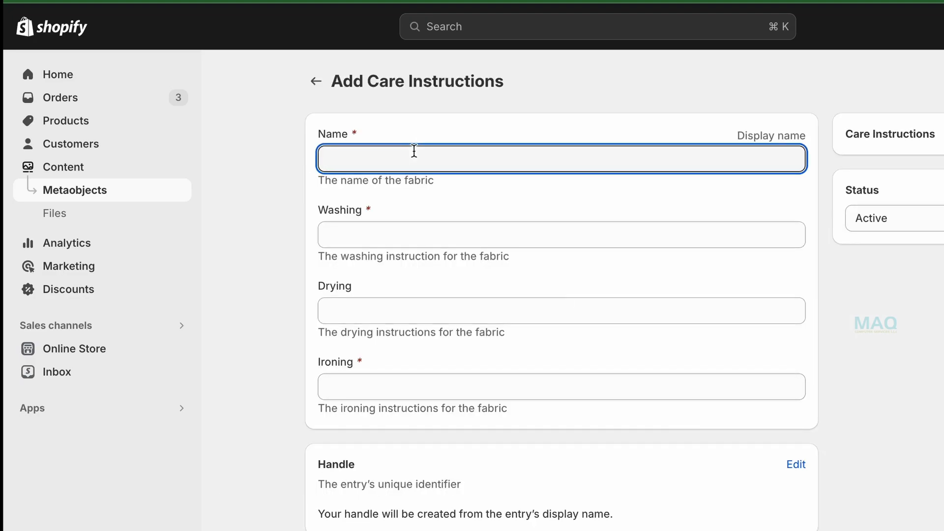
type("Cotton")
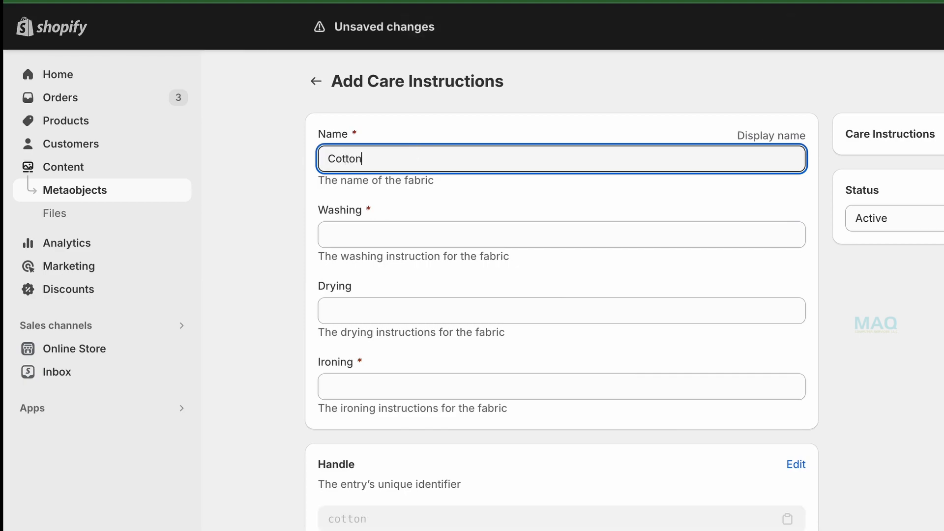
left_click(400, 228)
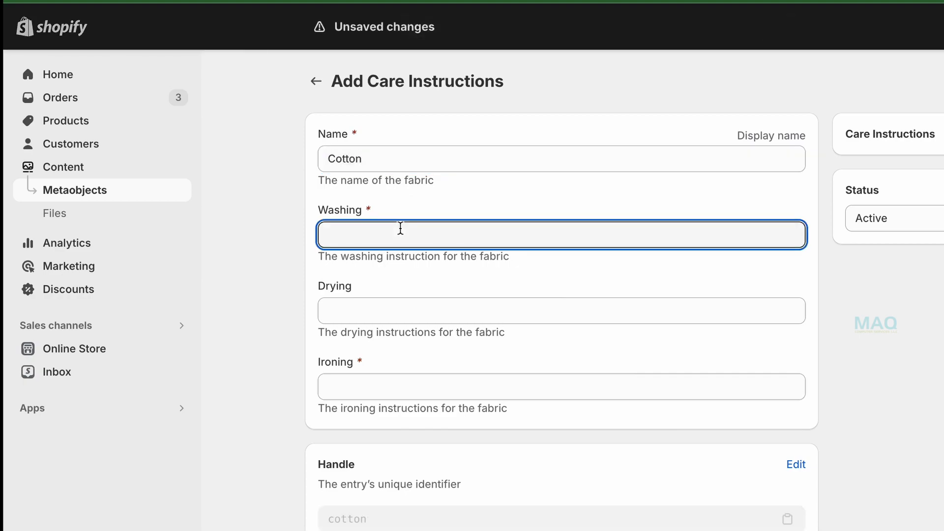
type("Machine Wash")
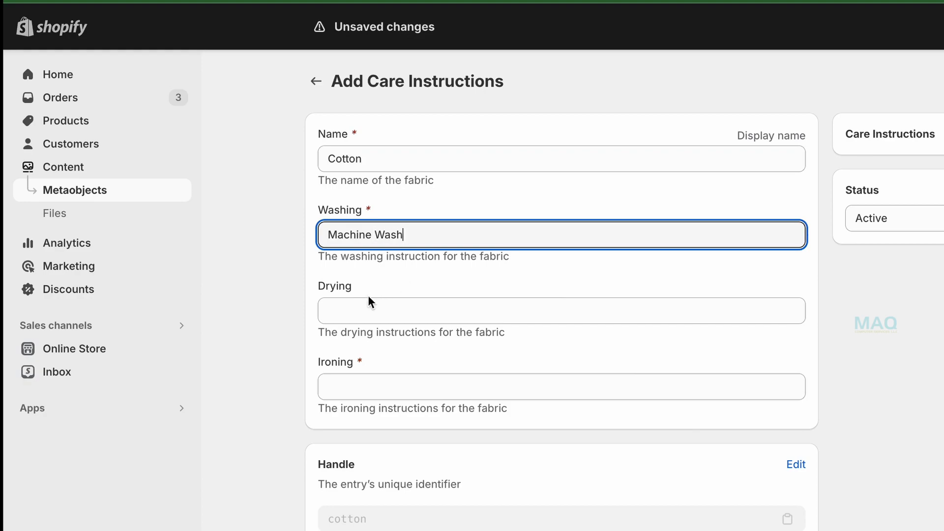
left_click(364, 315)
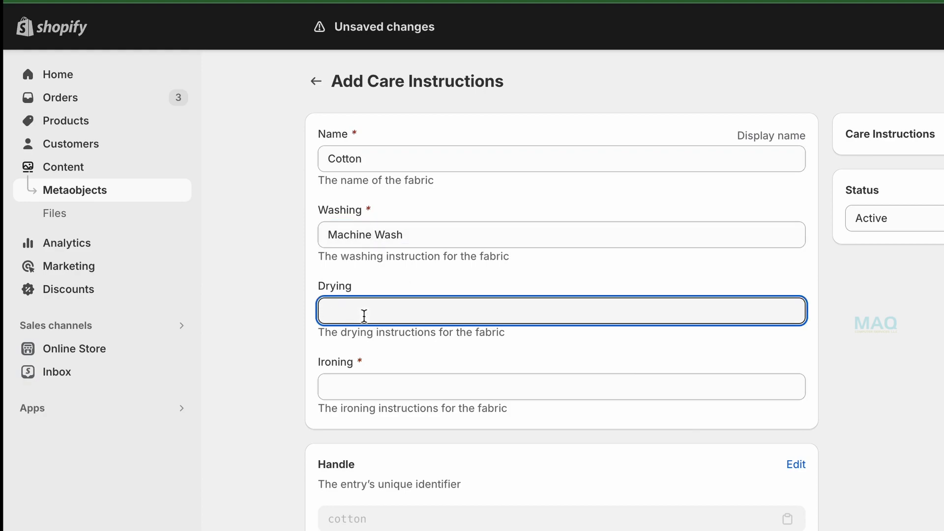
type("Tumble dry")
Set the Cotton entry's ironing instruction to "Can be ironed" and save the entry.
left_click(350, 374)
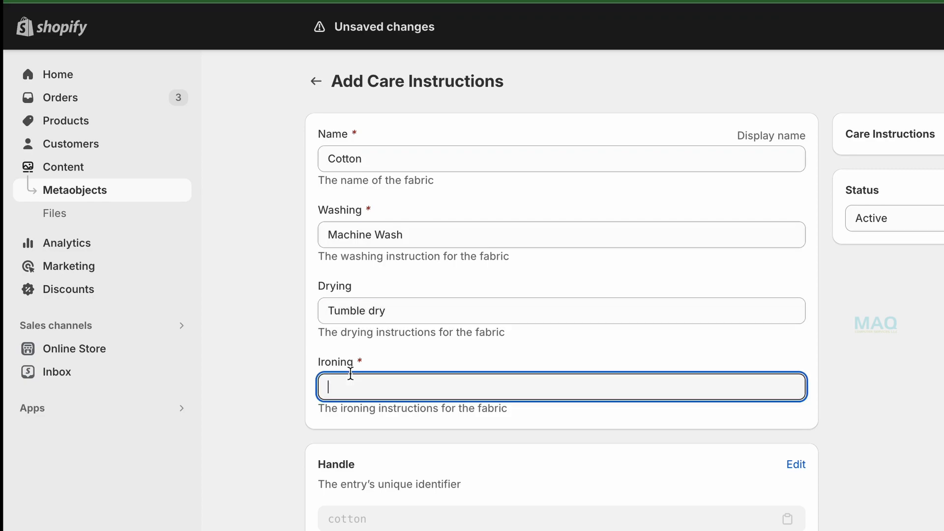
type("Can be inro")
key("BackSpace")
key("BackSpace")
key("BackSpace")
type("roned")
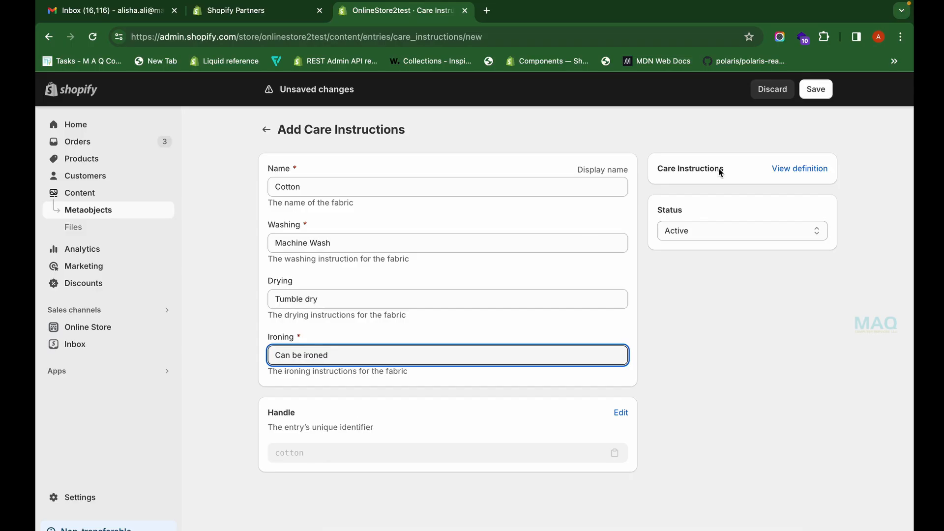
left_click(819, 96)
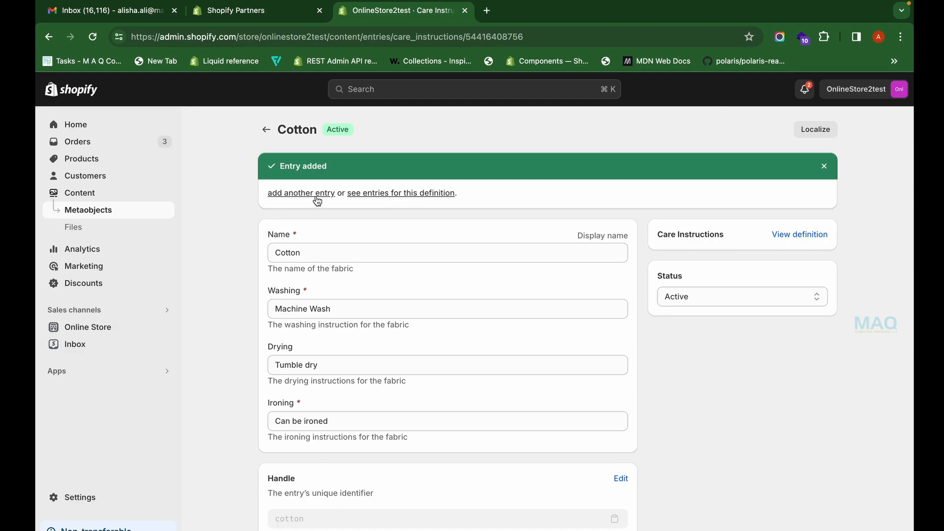
Start another Care Instructions entry named Wool with the washing instruction "Hand Wash".
left_click(314, 193)
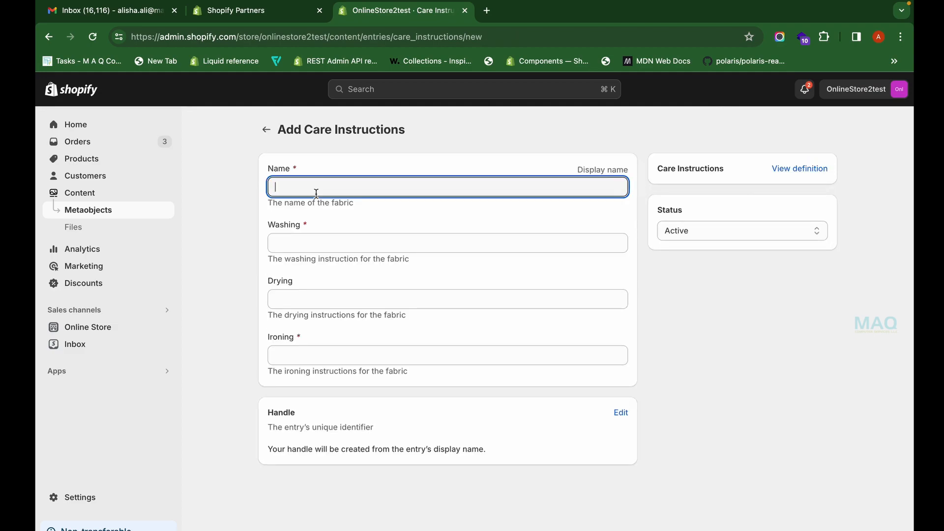
type("Wool")
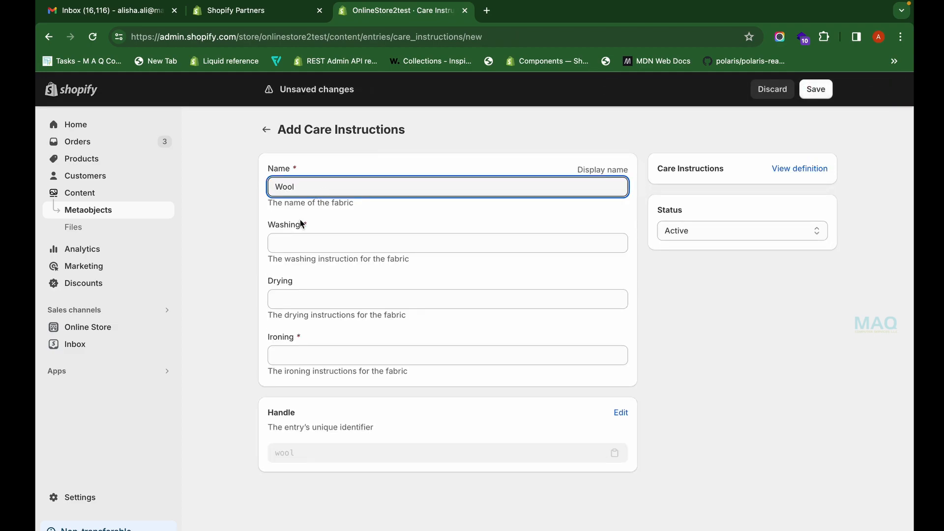
left_click(304, 239)
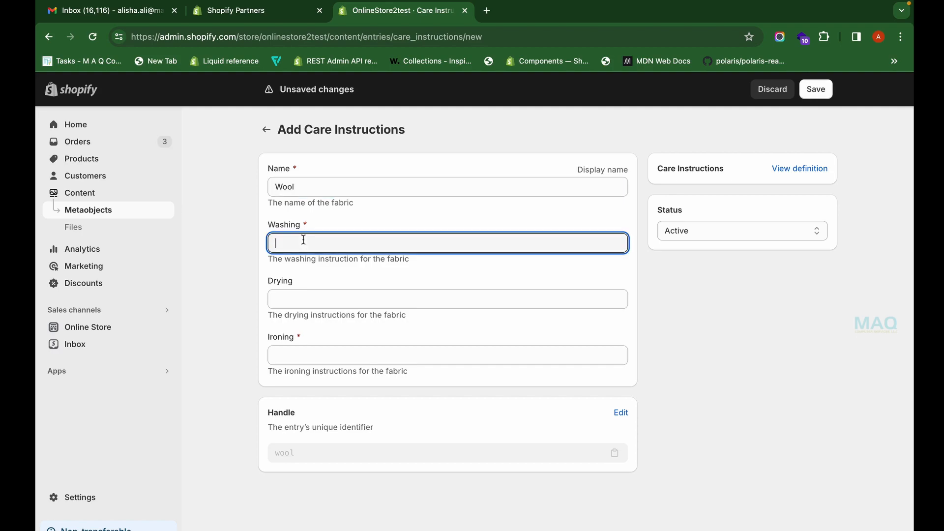
type("Hand Wa")
type("sh")
Set the Wool entry's drying instruction to "Lay flat to air dry".
left_click(307, 298)
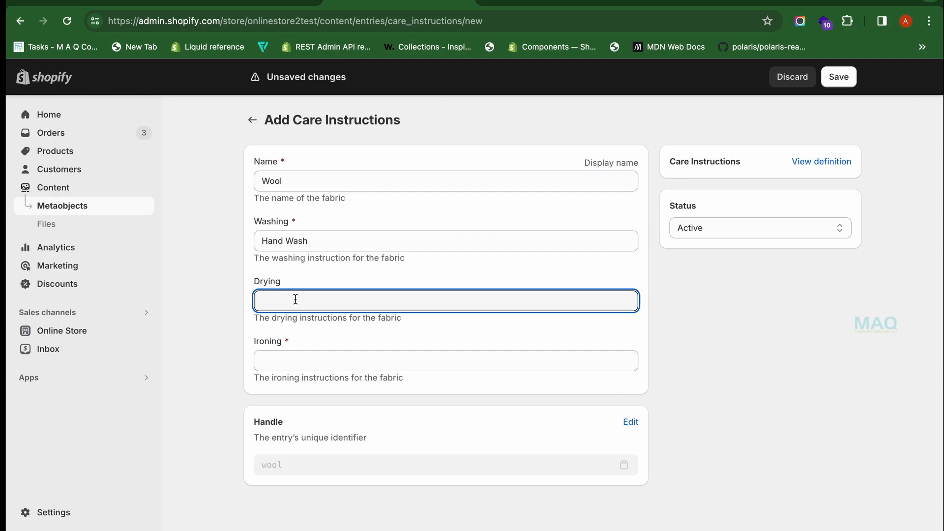
type("Lay flat to ")
type("aor")
key("BackSpace")
key("BackSpace")
key("BackSpace")
key("BackSpace")
type("air dry")
Enter "Use. low heat setting and iron inside out" as Wool's ironing instruction, save the entry and return to the entries list.
left_click(286, 365)
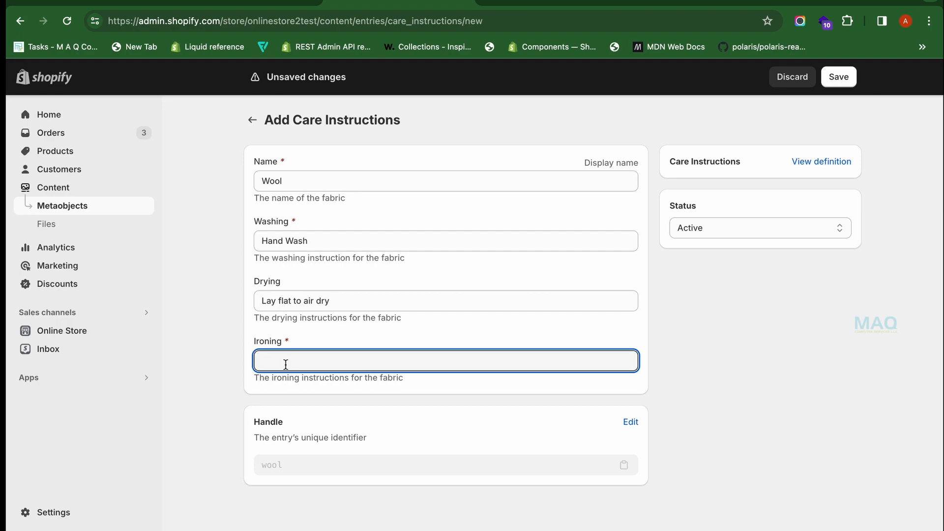
type("Use. low heat setting and iron inside o")
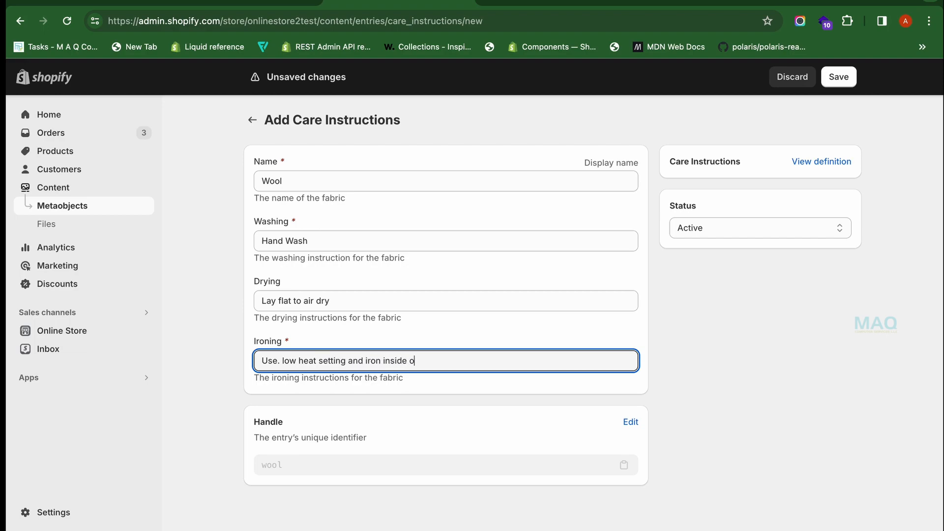
type("ut")
left_click(839, 77)
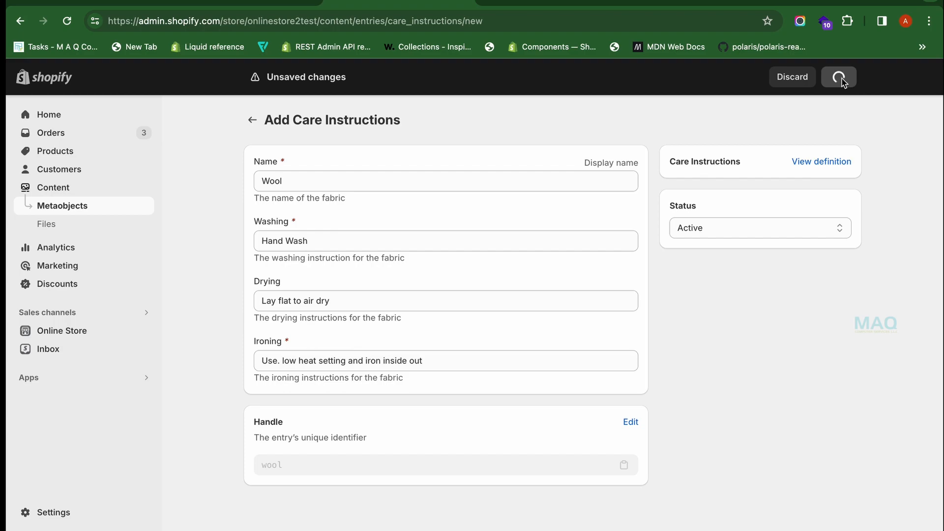
left_click(252, 122)
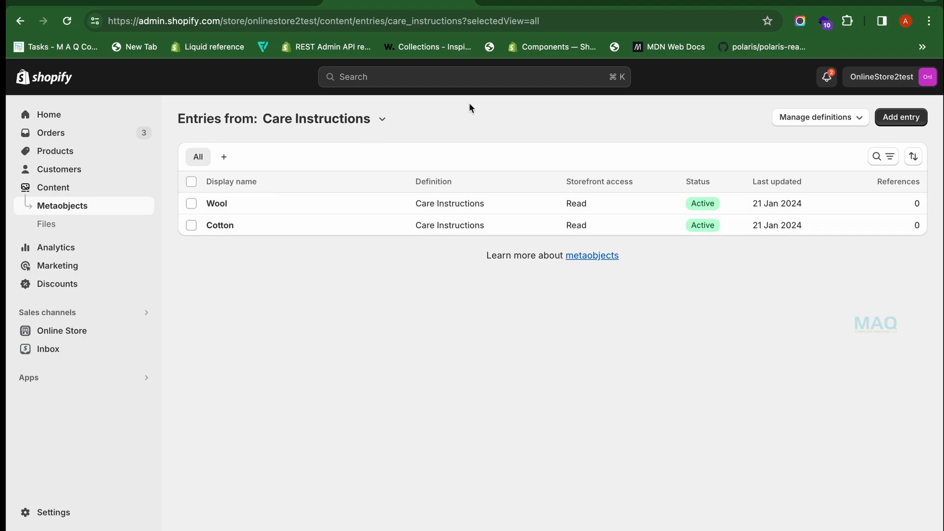
Start a third Care Instructions entry named Silk with the washing instruction "Hand Wash".
left_click(906, 119)
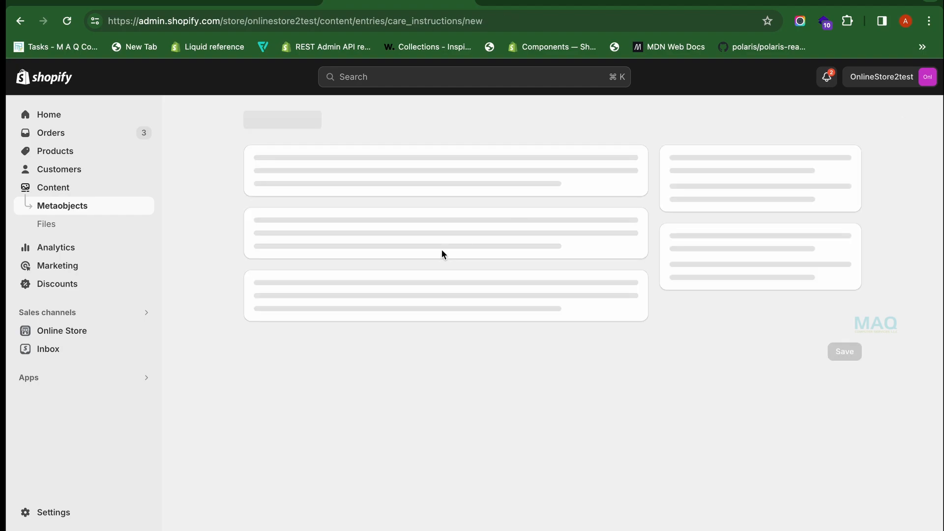
left_click(382, 177)
type("Silk")
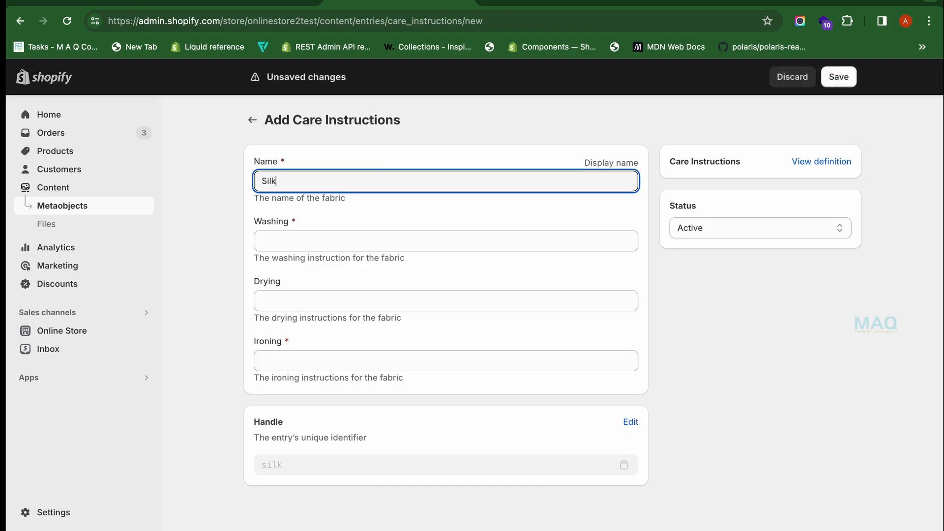
left_click(382, 244)
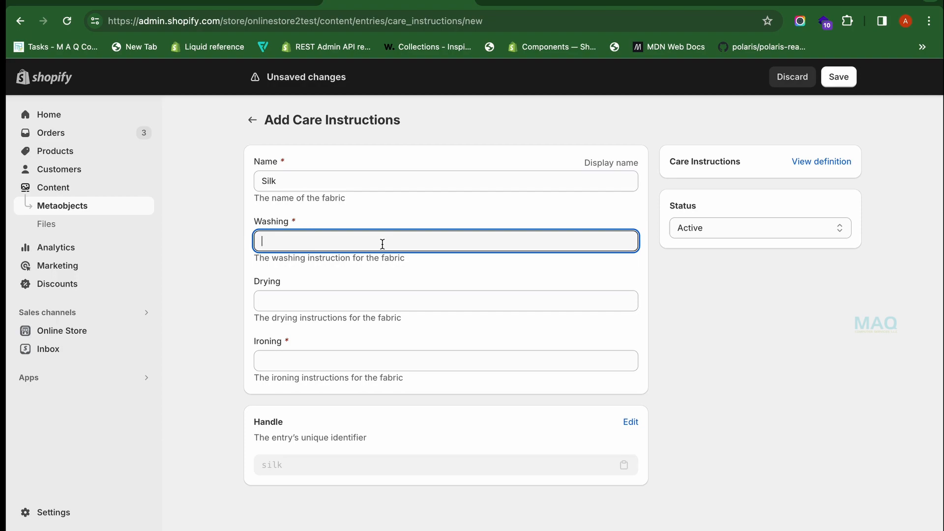
type("Hadn")
type(" Wash")
Set Silk's drying instruction to "Lay flat to air dry" and its ironing instruction to "Iron on low heat", and save the entry.
key("Tab")
type("Lay ")
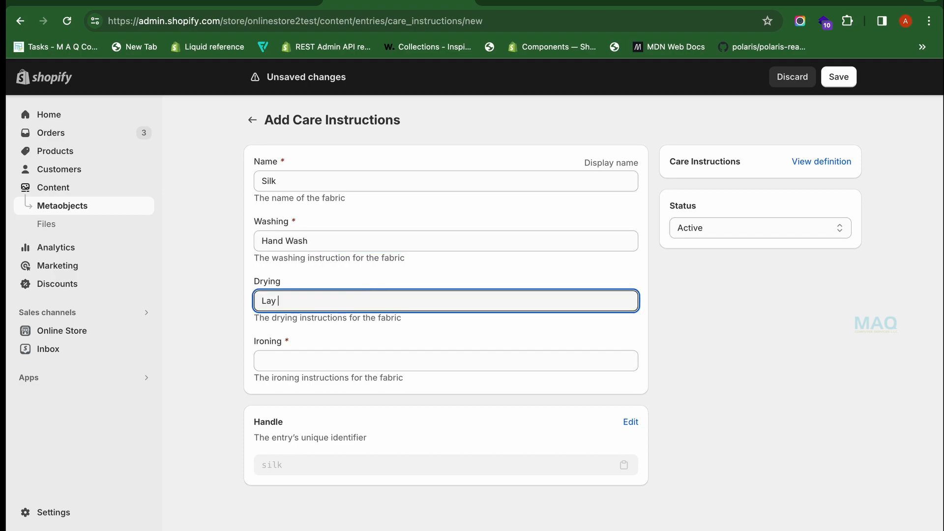
type("flat to air dry")
left_click(350, 361)
type("Iron on ")
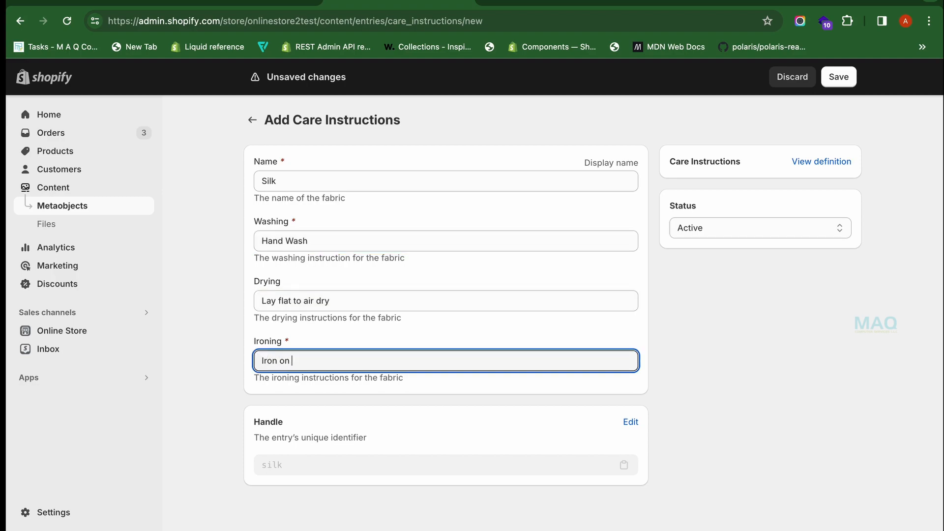
type("low heat")
left_click(838, 77)
Start another Care Instructions entry named Linen with the washing instruction "Machine Wash".
left_click(315, 187)
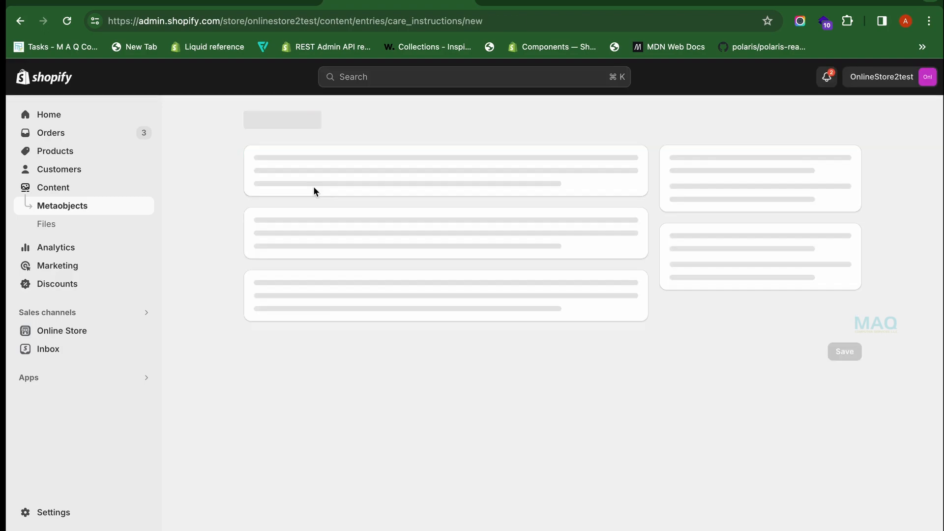
left_click(338, 187)
type("Lin")
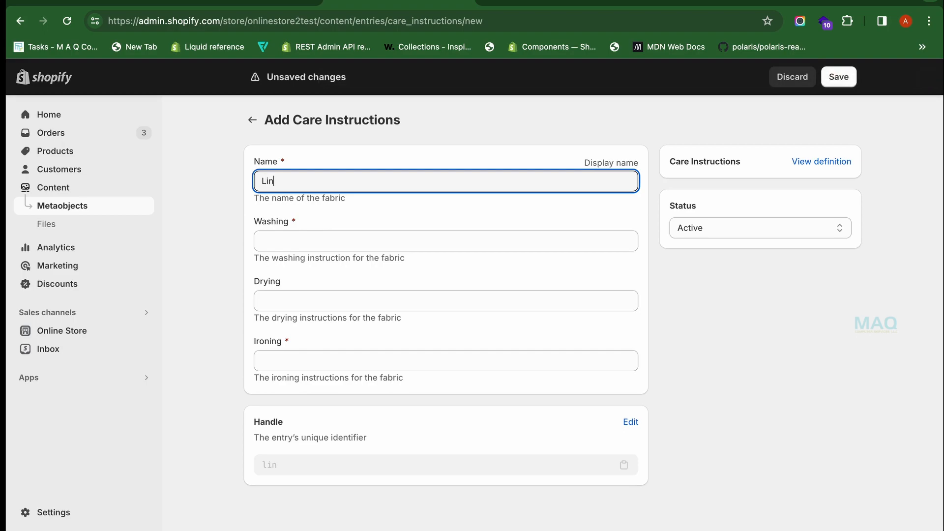
type("en")
left_click(328, 242)
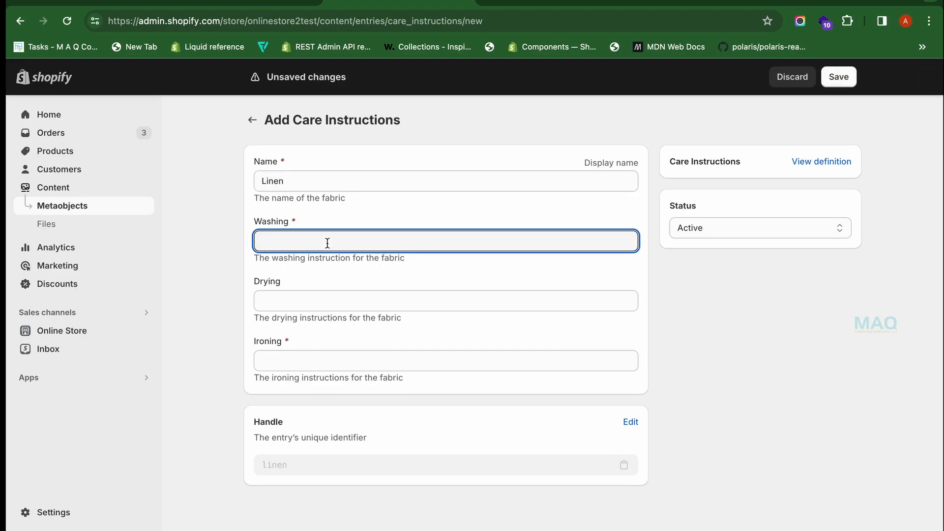
type("Machine Wash")
Set Linen's drying to "Tumble dry" and ironing to "Iron while fabric is still damp at medium-high heat", and save the entry.
left_click(319, 307)
type("T")
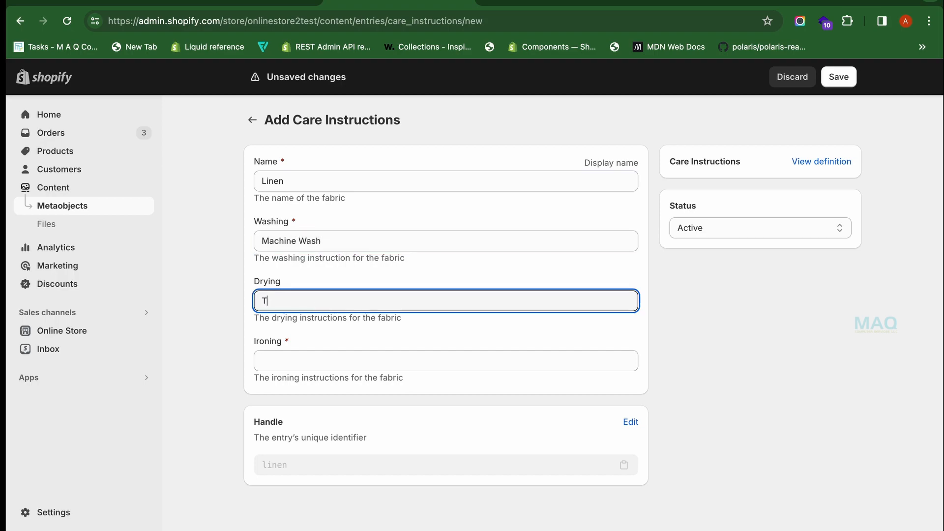
type("umble dry")
left_click(313, 365)
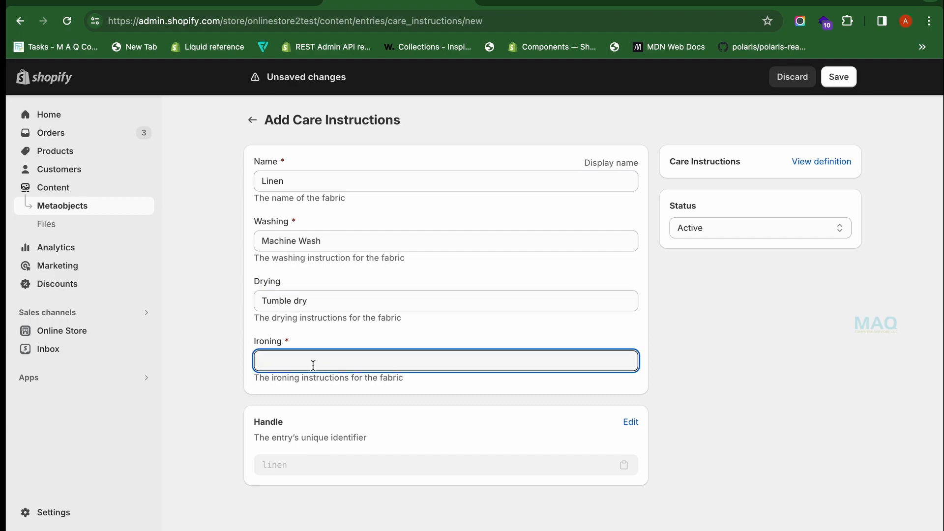
type("Iron while fabric is still damp at medium-")
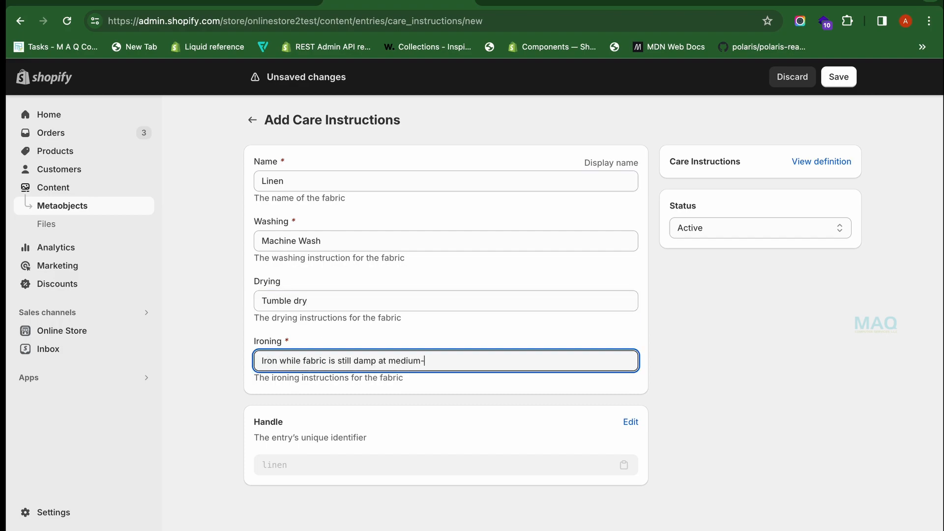
type("high heat")
left_click(839, 77)
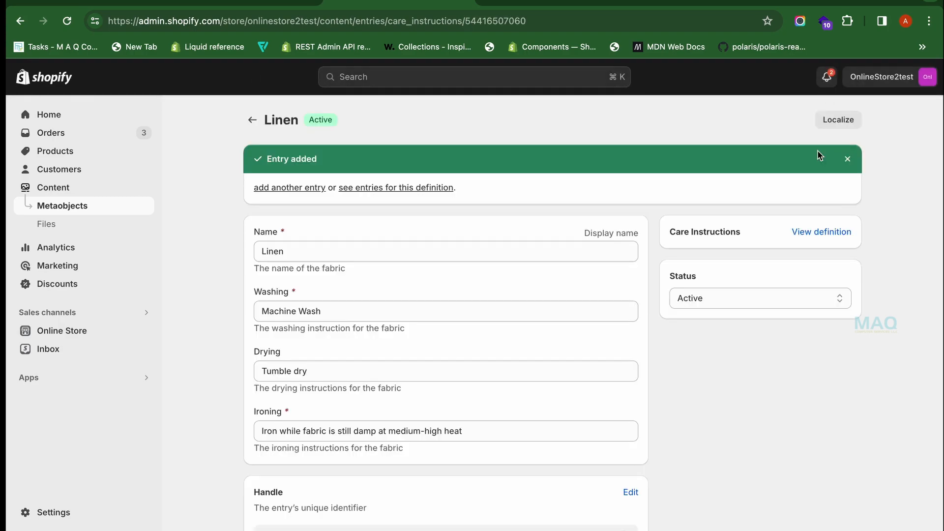
Start another Care Instructions entry named Rayon with the washing instruction "Hand Wash in cold water".
left_click(292, 188)
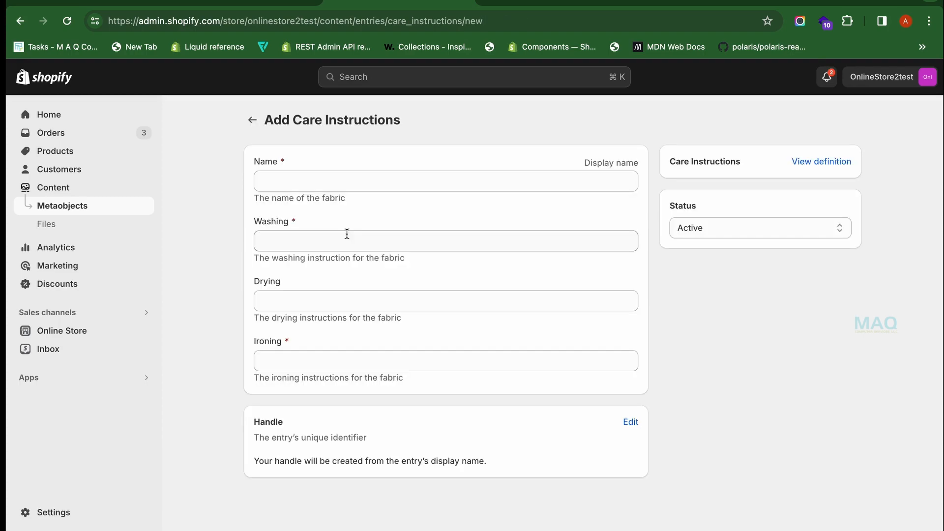
left_click(349, 179)
type("Rayo")
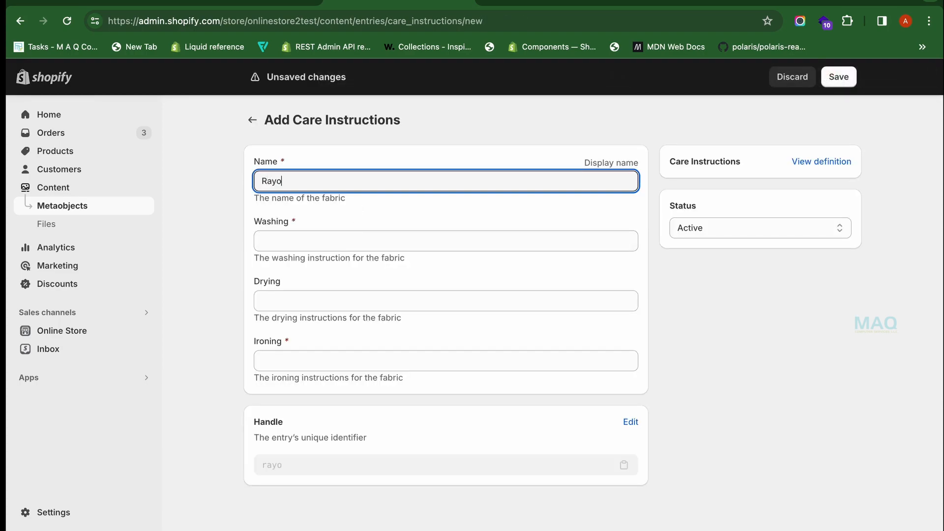
type("n")
left_click(356, 244)
type("Hand W")
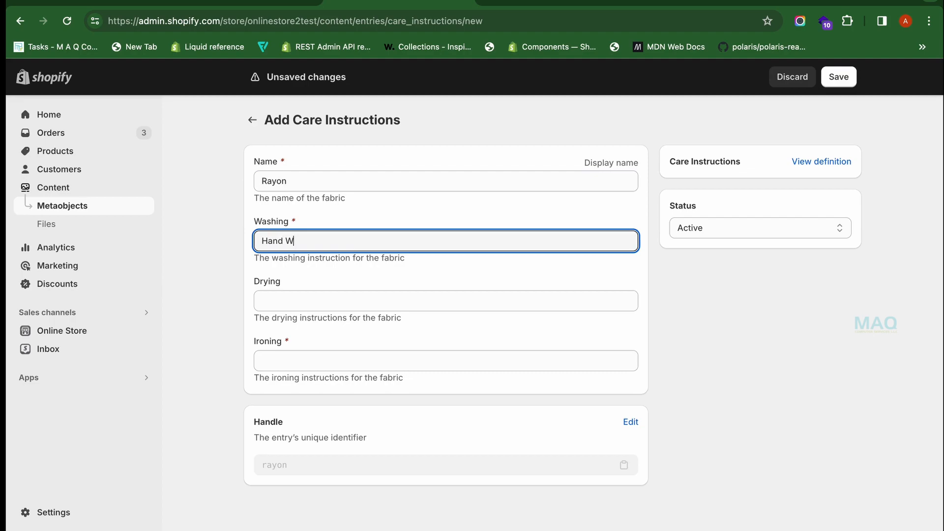
type("ash in cold water")
Set Rayon's drying instruction to "Hang to Dry" and its ironing instruction to "Iron on low heat", and save the entry.
left_click(343, 299)
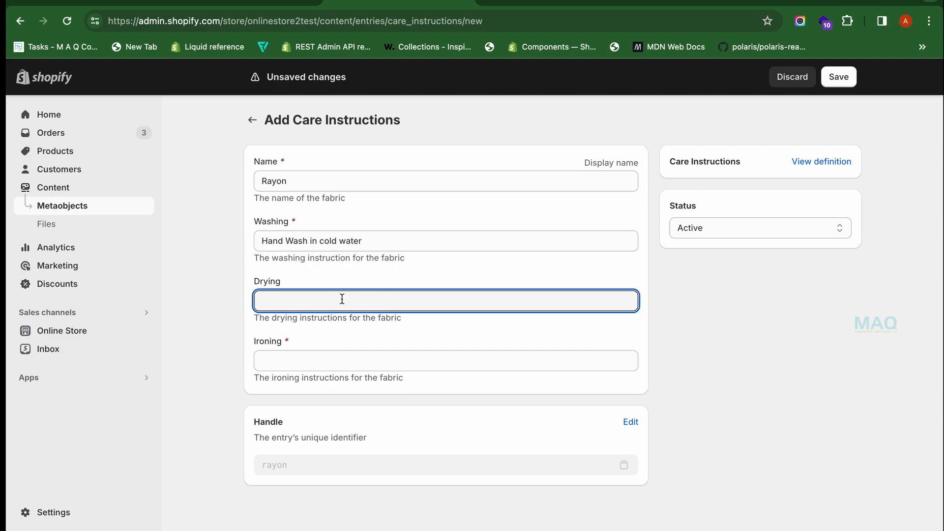
type("Hang to Dry")
left_click(320, 354)
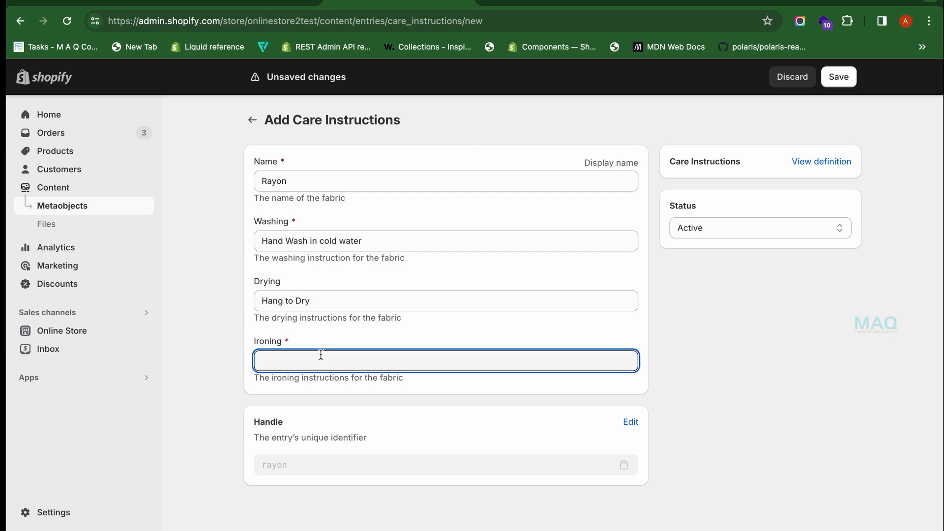
type("Iron on low heat")
left_click(838, 79)
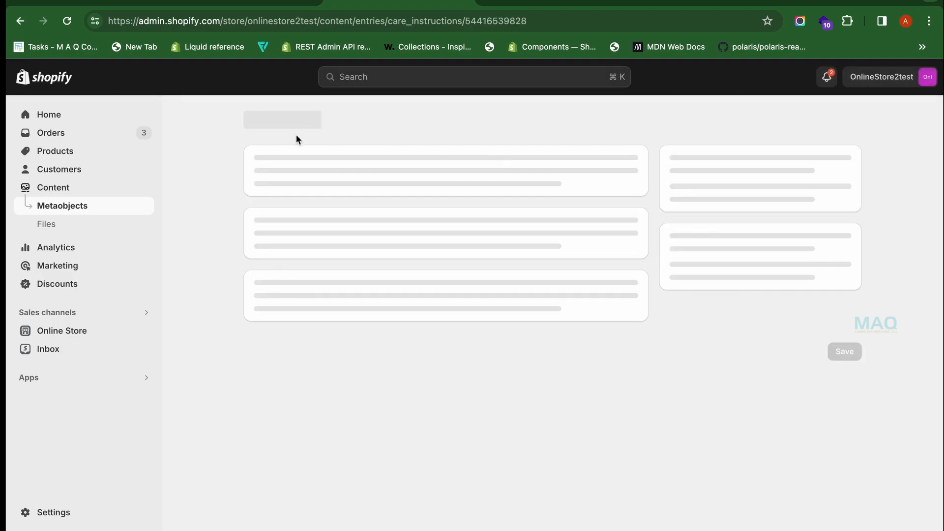
Start another Care Instructions entry named Polyster with washing set to "Machine Wash" and drying set to "Tumble Dry".
left_click(300, 186)
left_click(305, 187)
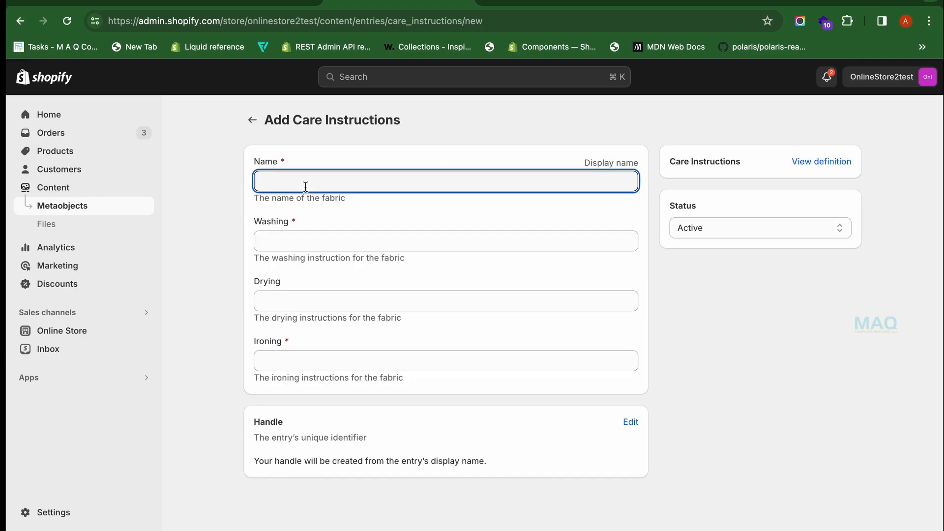
type("Polyster")
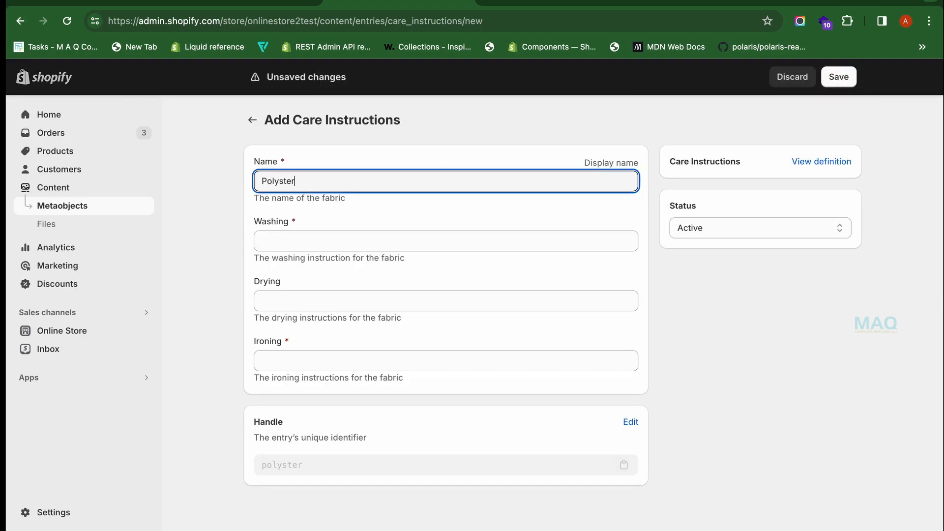
left_click(306, 238)
type("M")
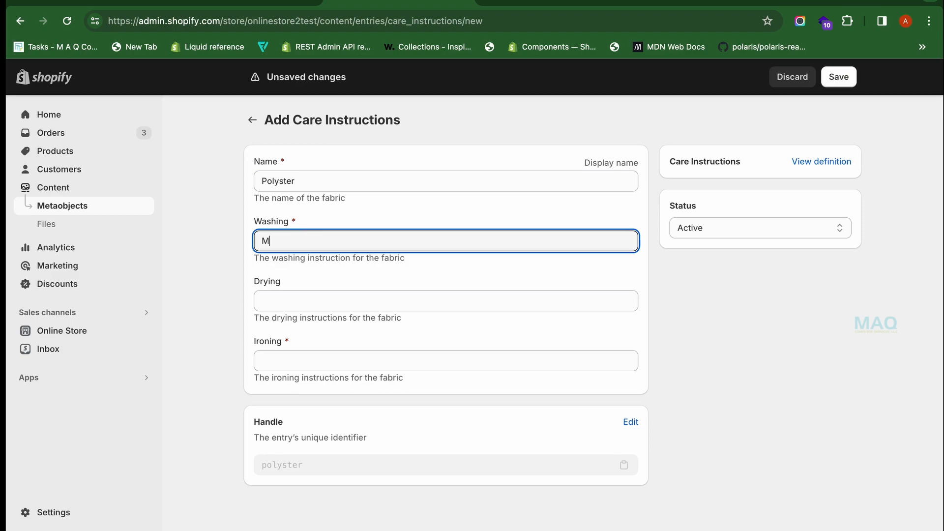
type("achine Wash")
left_click(316, 302)
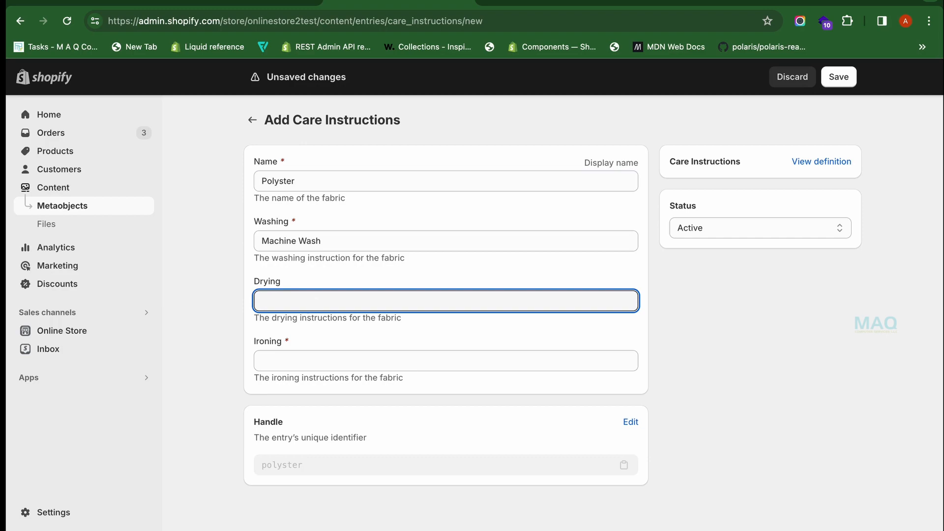
type("Tumble Dry")
Enter "Use a low temperature setting" as Polyster's ironing instruction, save the entry and return to the entries list.
left_click(311, 358)
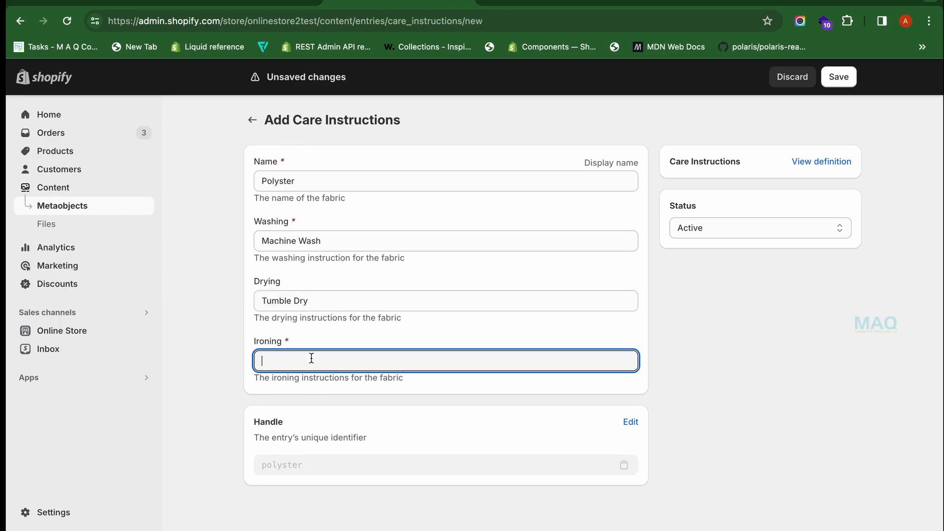
type("Use a low te")
type("mpatire a")
key("BackSpace")
key("BackSpace")
key("BackSpace")
key("BackSpace")
type("ure setting")
left_click(840, 77)
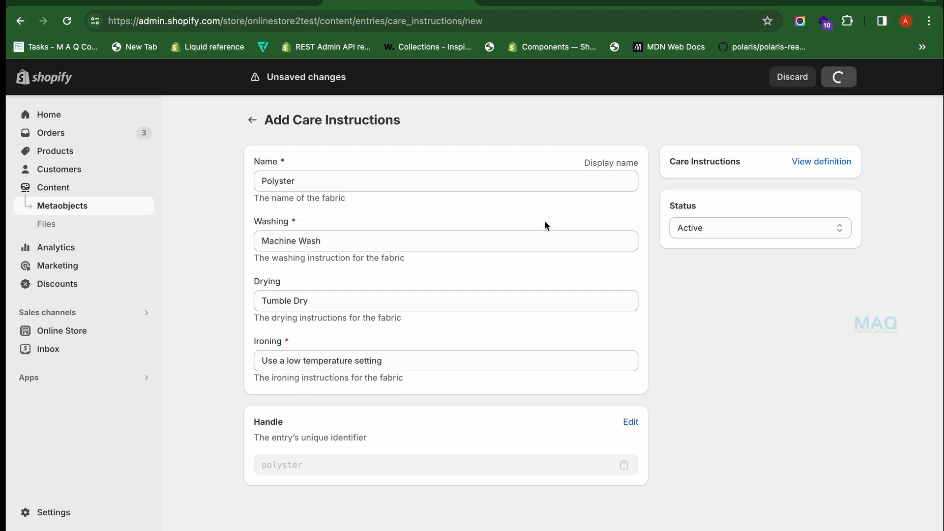
left_click(252, 119)
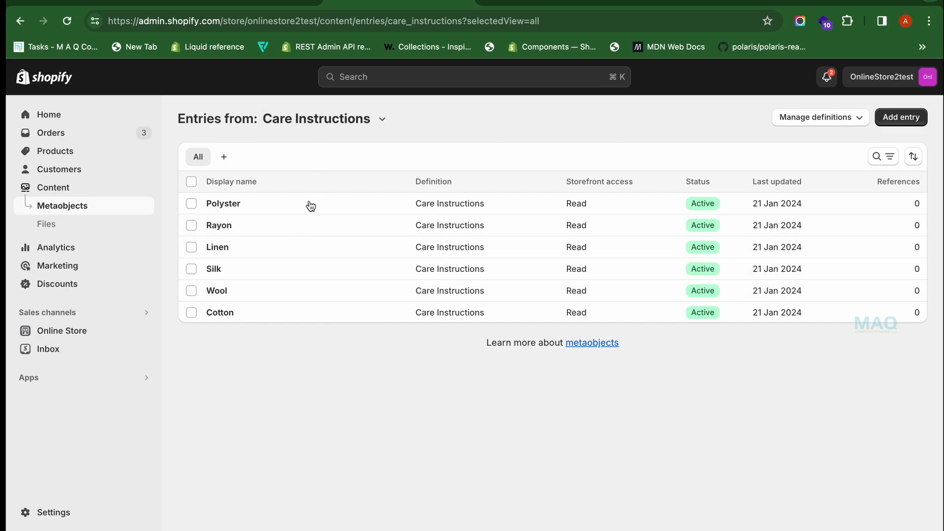
Open the Rayon entry to review its care instructions, and return to the entries list.
left_click(296, 235)
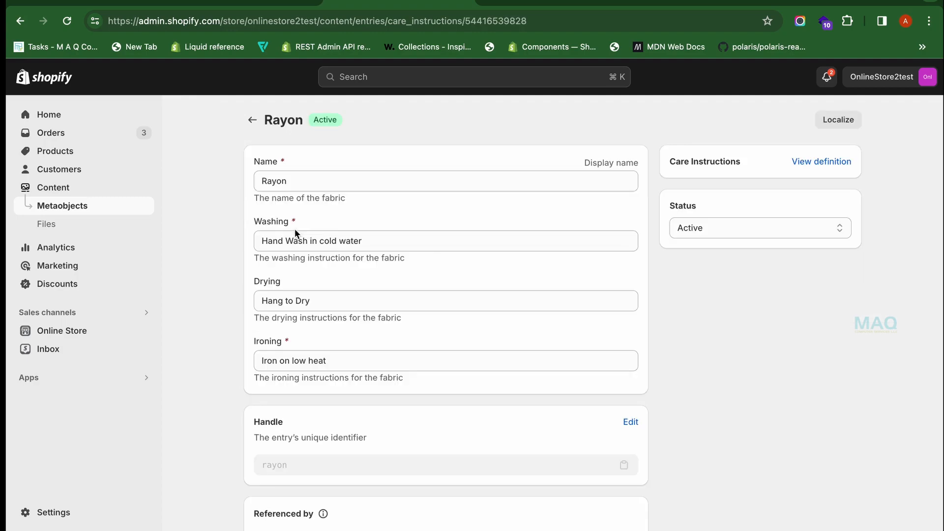
left_click(363, 241)
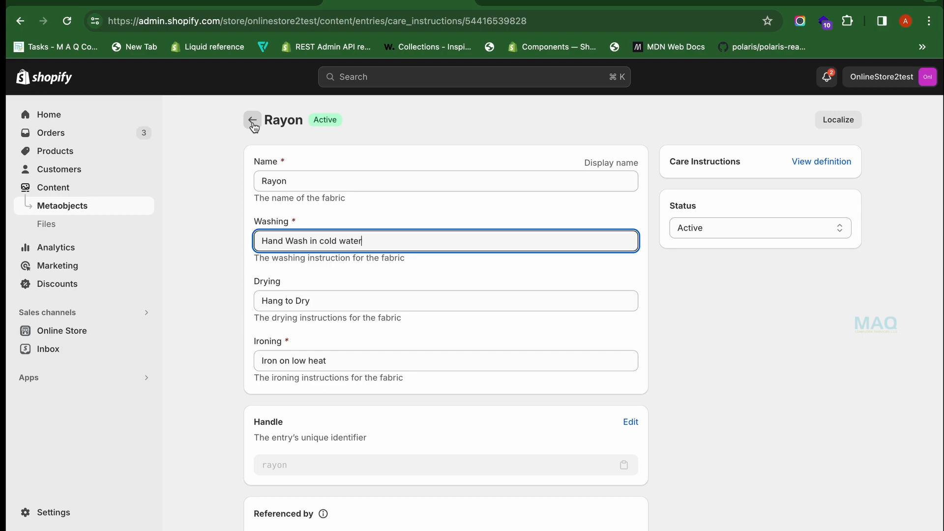
left_click(252, 121)
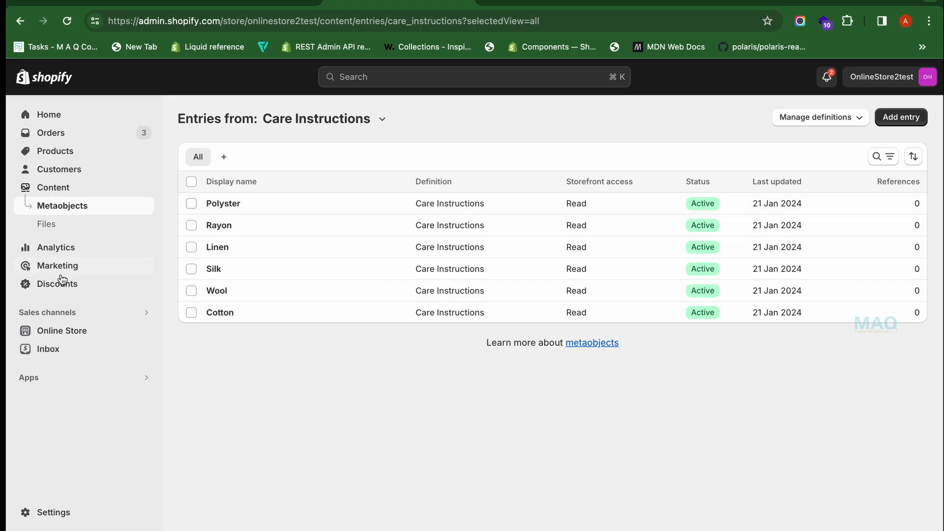
Go to the store's custom data settings for Products and start a new product metafield definition.
left_click(52, 513)
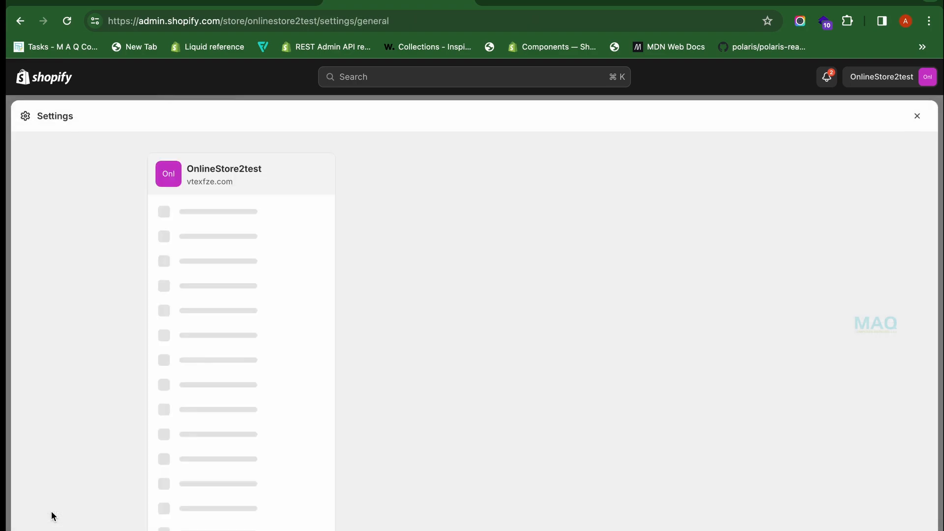
scroll(236, 451, "down", 3)
left_click(236, 451)
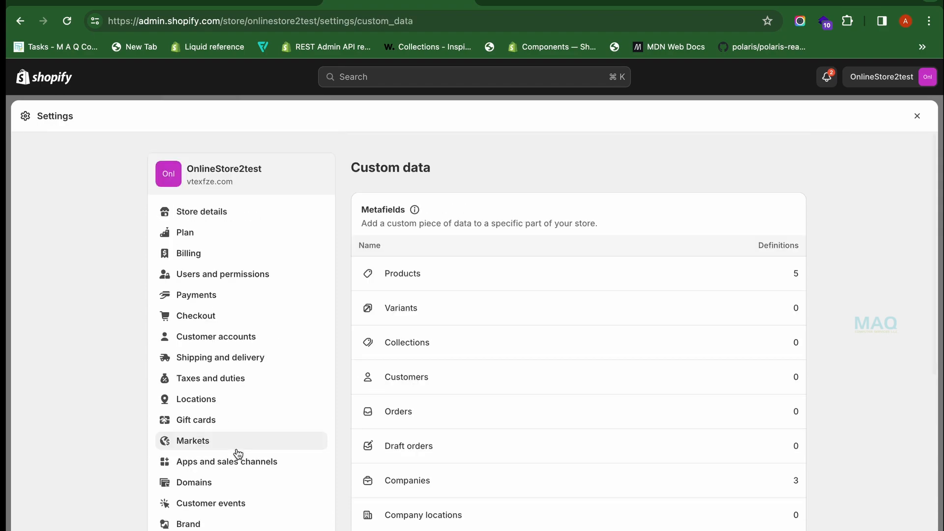
left_click(474, 277)
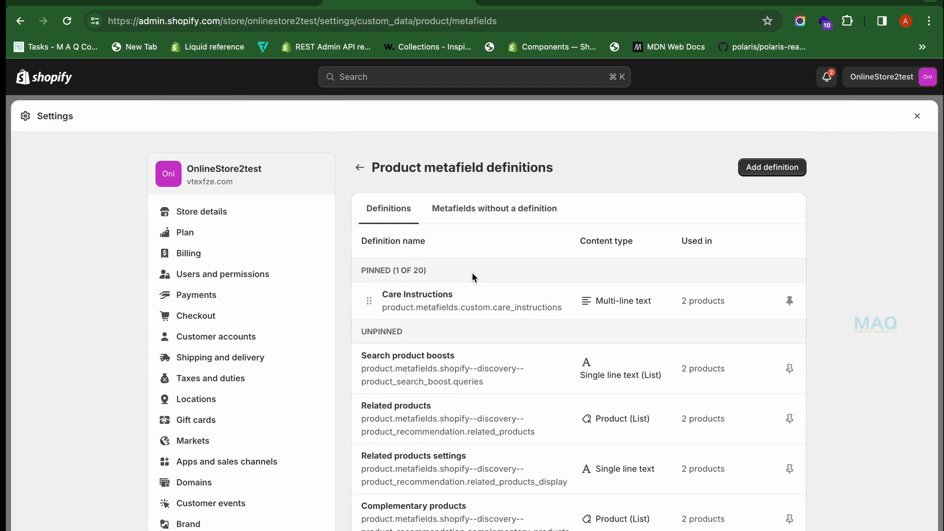
left_click(765, 170)
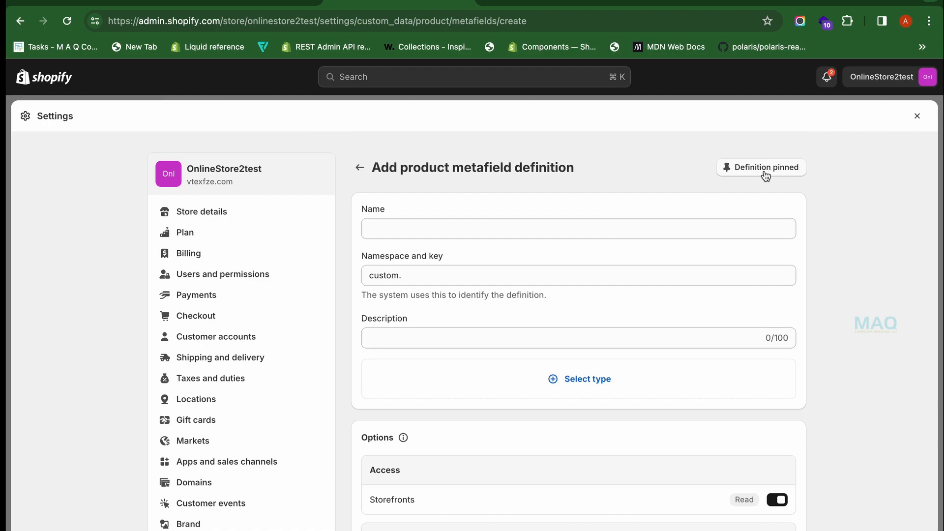
Name the new product metafield definition "Fabric Care".
left_click(680, 231)
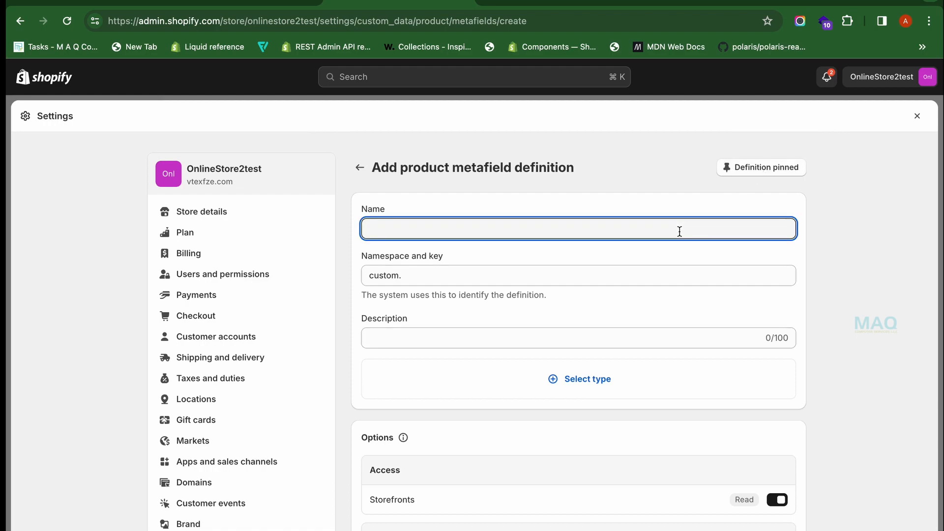
type("F")
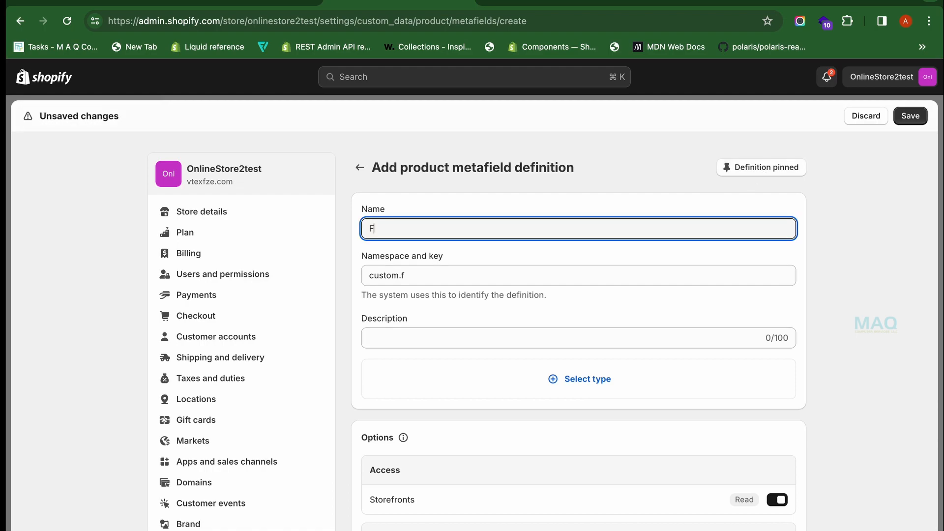
type("abric")
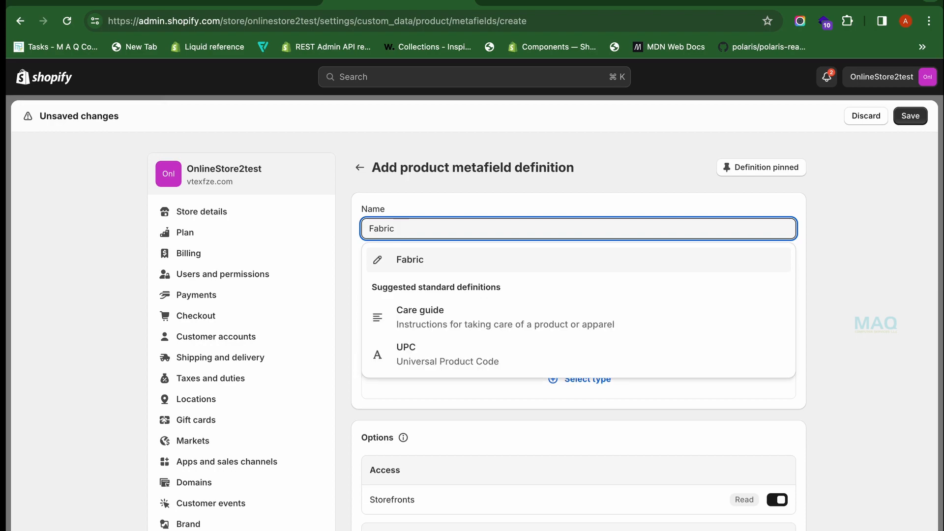
type(" Cate")
key("BackSpace")
key("BackSpace")
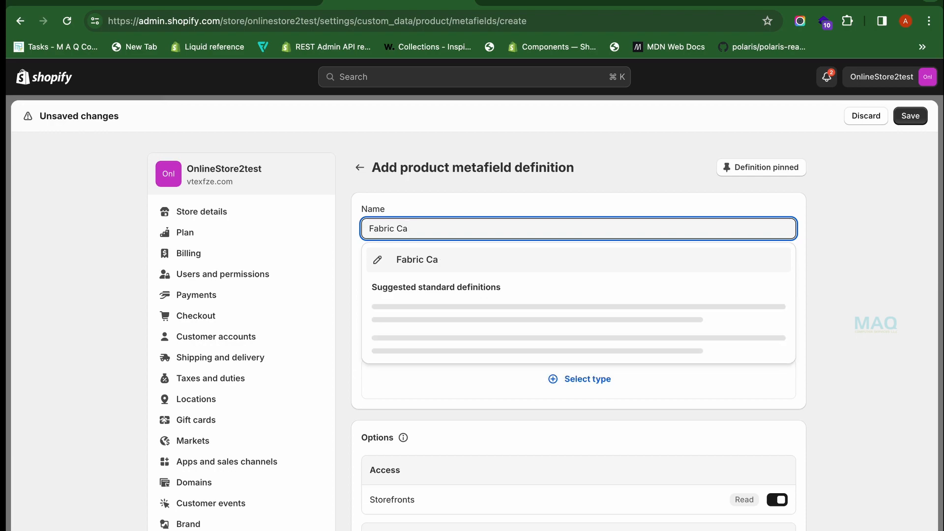
type("re")
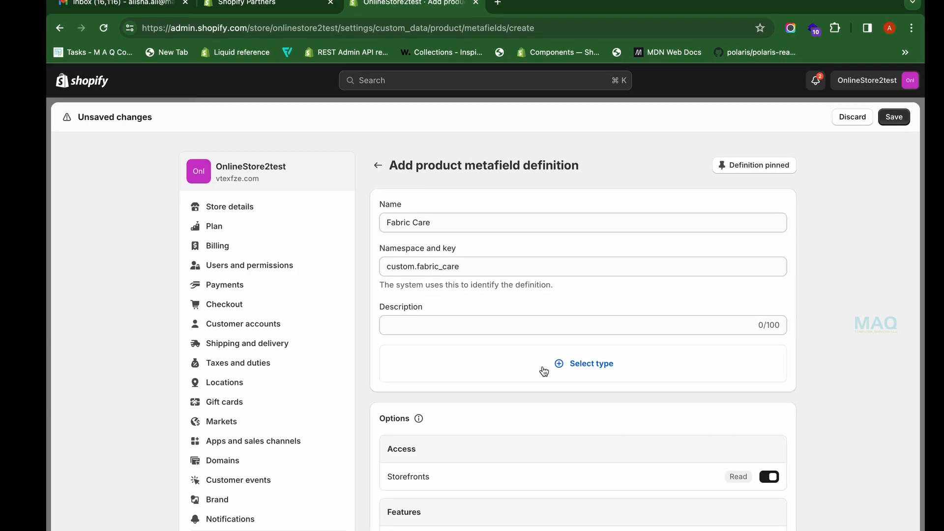
Set the content type of the Fabric Care product metafield definition to Metaobject.
left_click(544, 372)
scroll(512, 304, "down", 3)
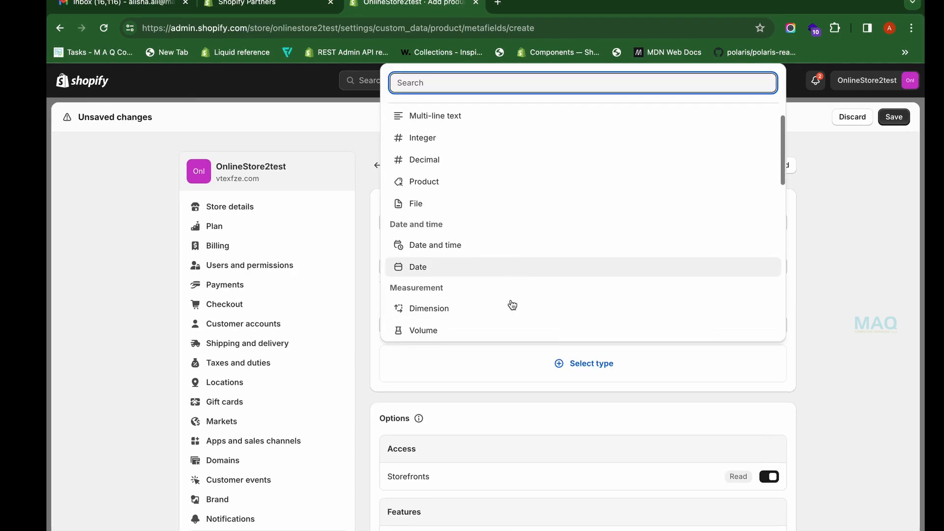
scroll(511, 304, "down", 9)
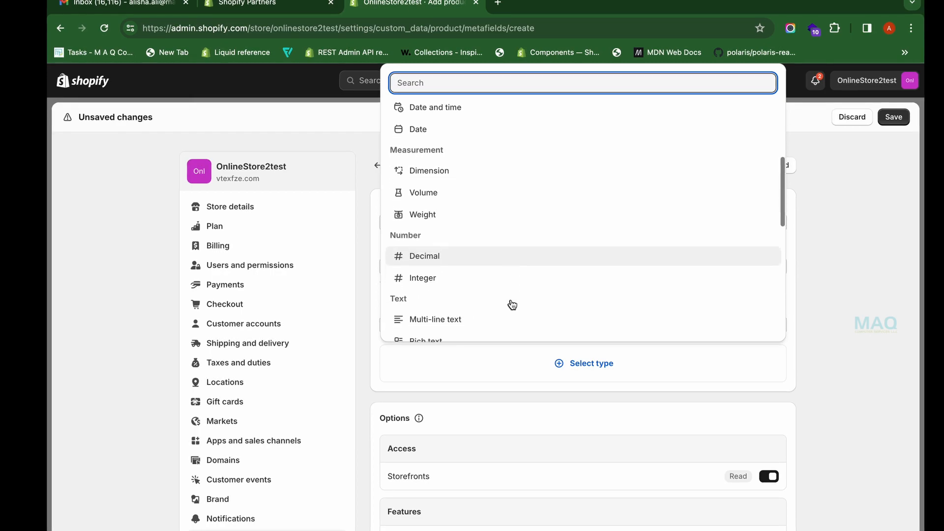
scroll(511, 304, "down", 4)
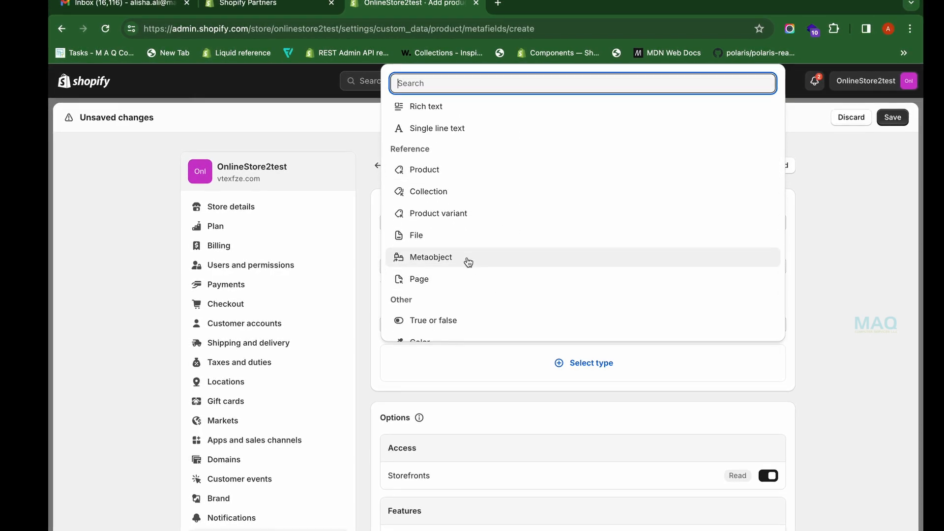
left_click(468, 261)
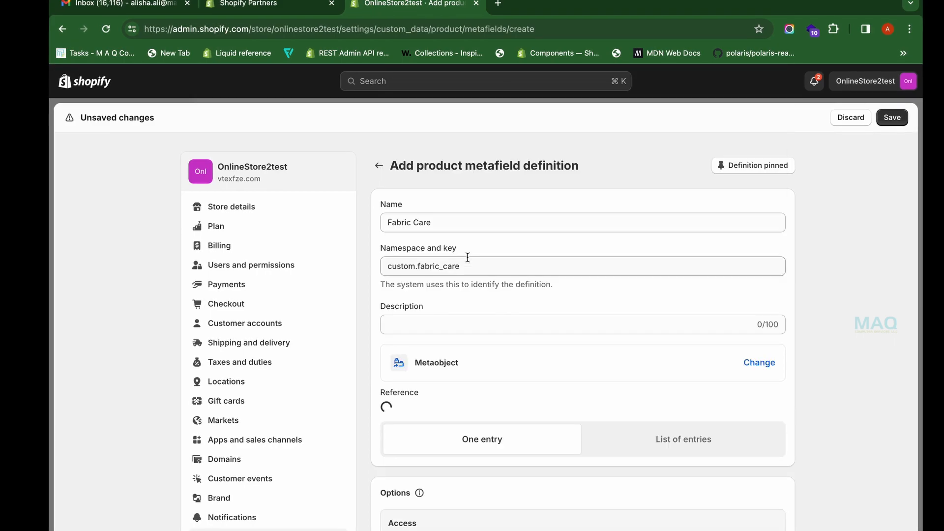
Reference the Care Instructions metaobject in the Fabric Care definition and save the definition.
scroll(495, 379, "down", 2)
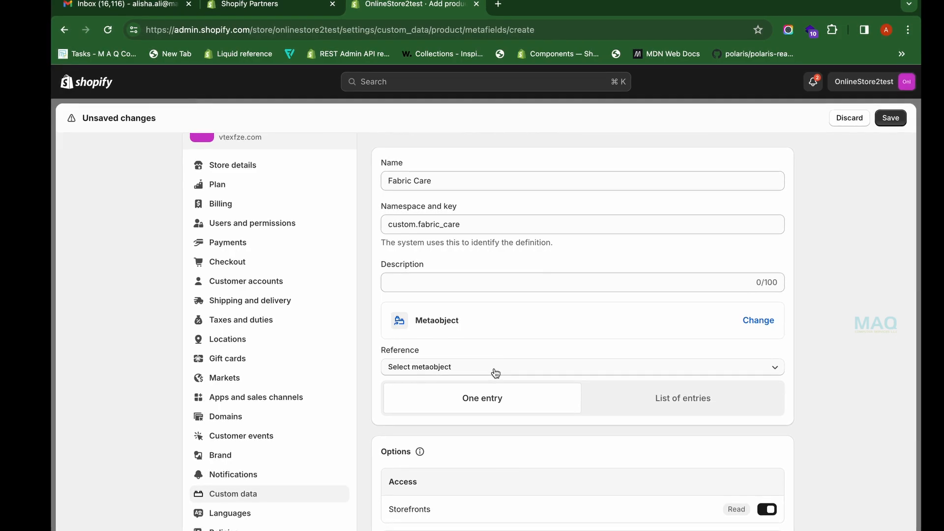
left_click(414, 368)
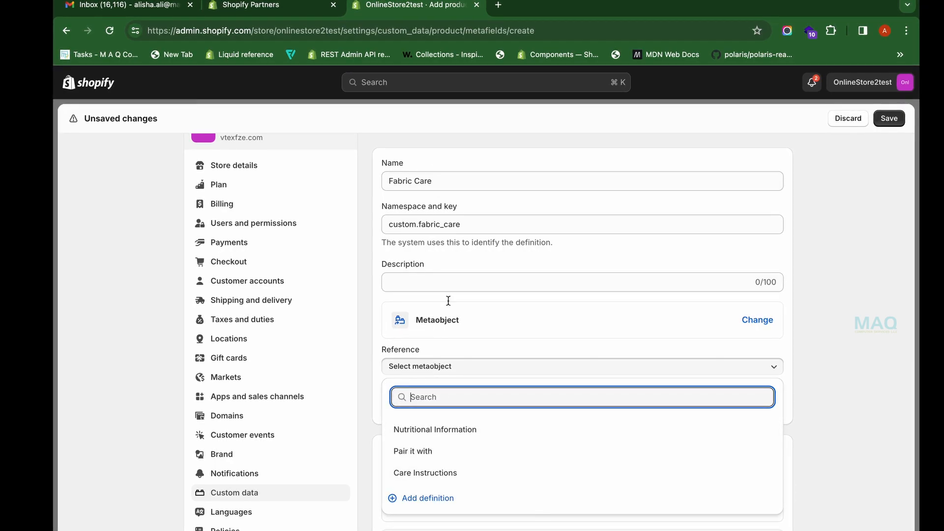
left_click(465, 473)
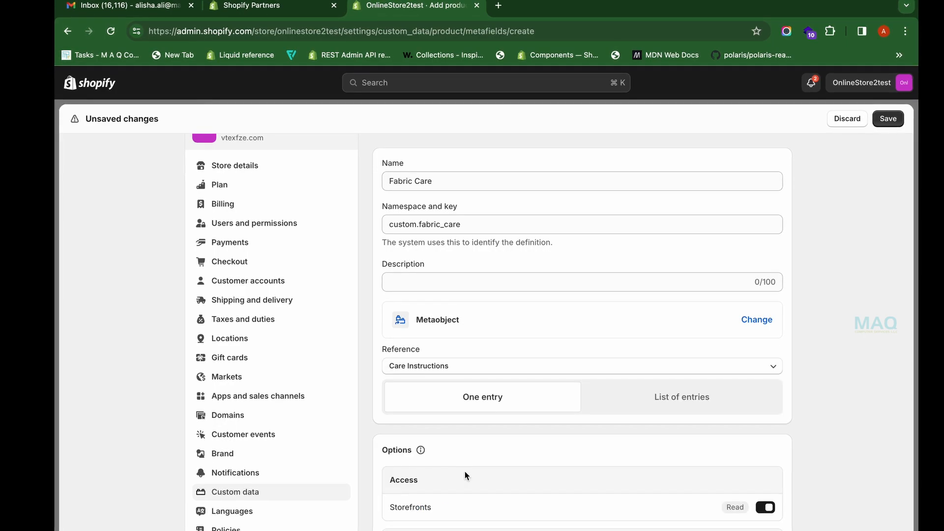
scroll(465, 471, "down", 5)
left_click(779, 426)
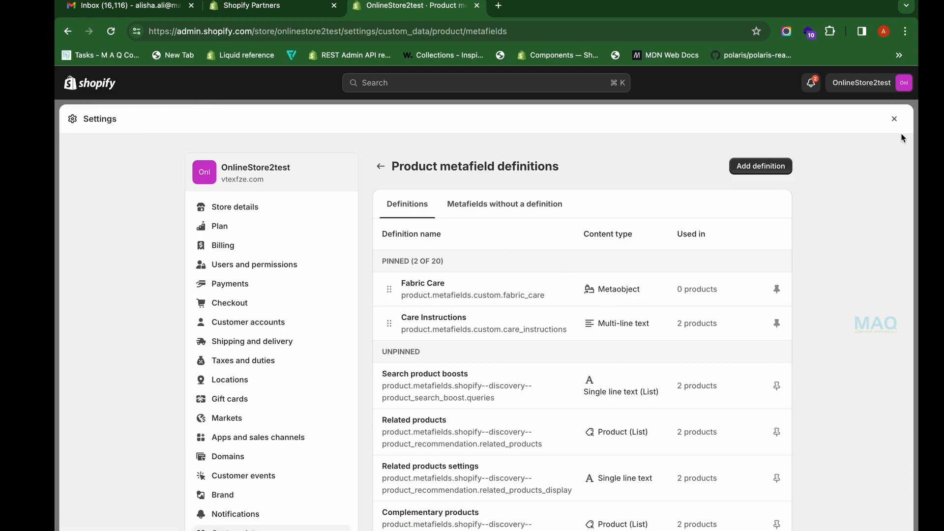
Leave the store settings and open the Elegant Silk Scarf product from the product list.
left_click(895, 119)
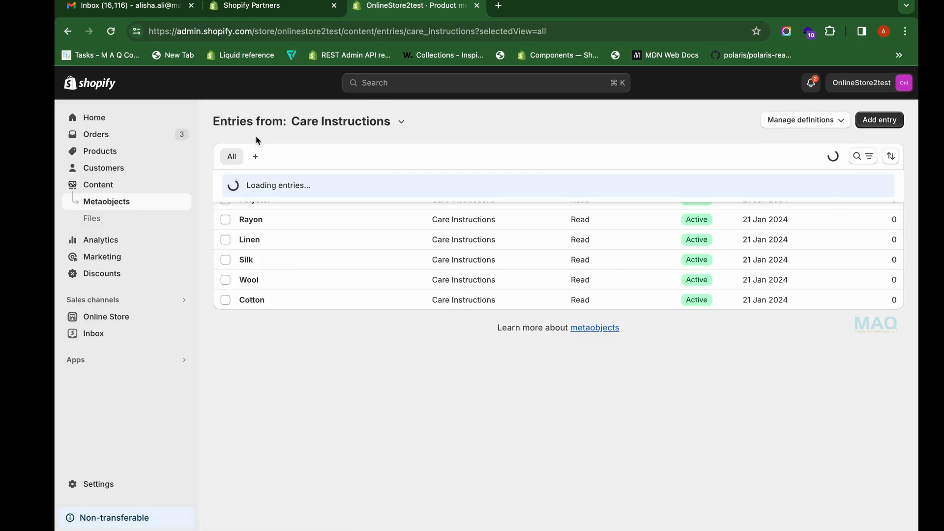
left_click(110, 156)
scroll(338, 398, "down", 5)
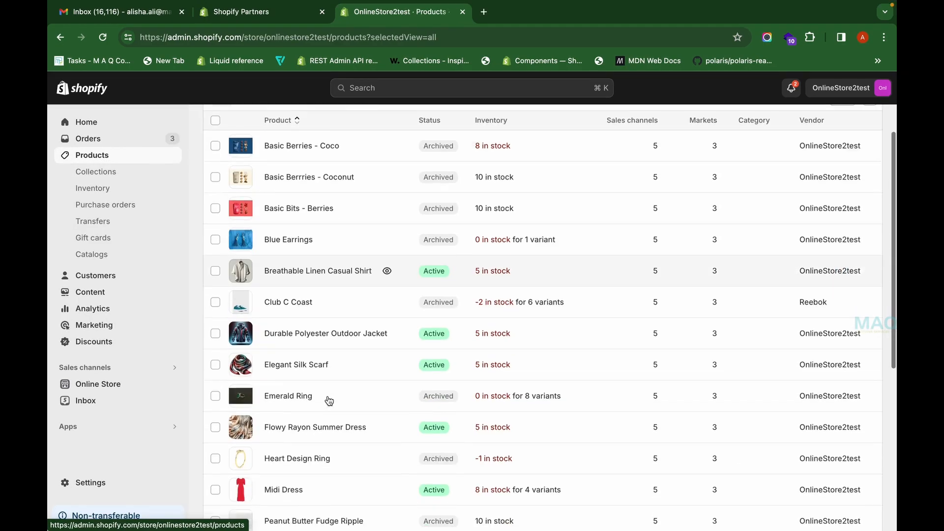
left_click(302, 312)
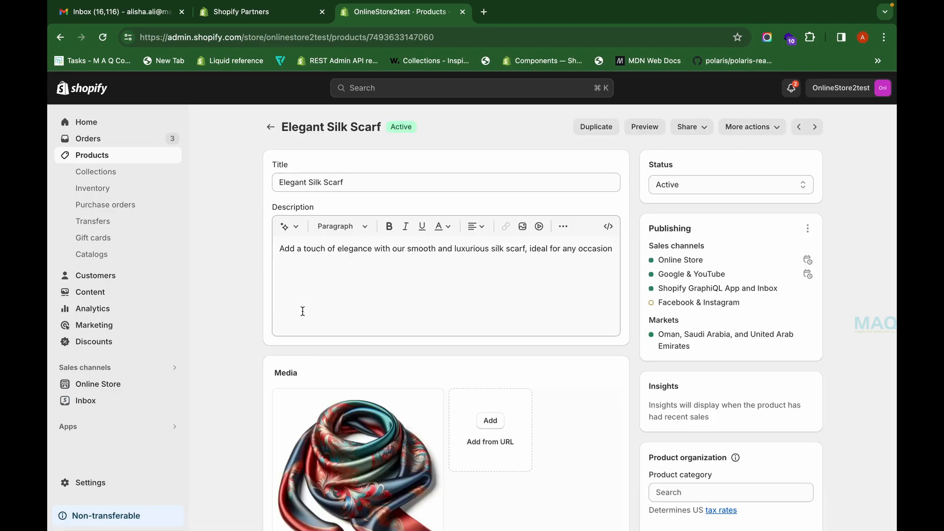
Assign the Silk entry to the Elegant Silk Scarf's Fabric Care metafield, save the product and return to the product list.
scroll(341, 396, "down", 8)
scroll(341, 397, "down", 8)
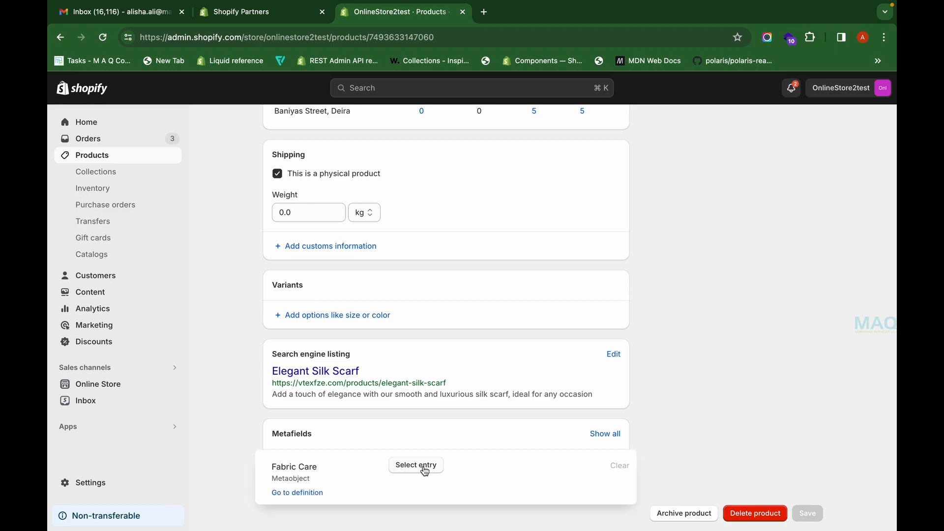
left_click(425, 471)
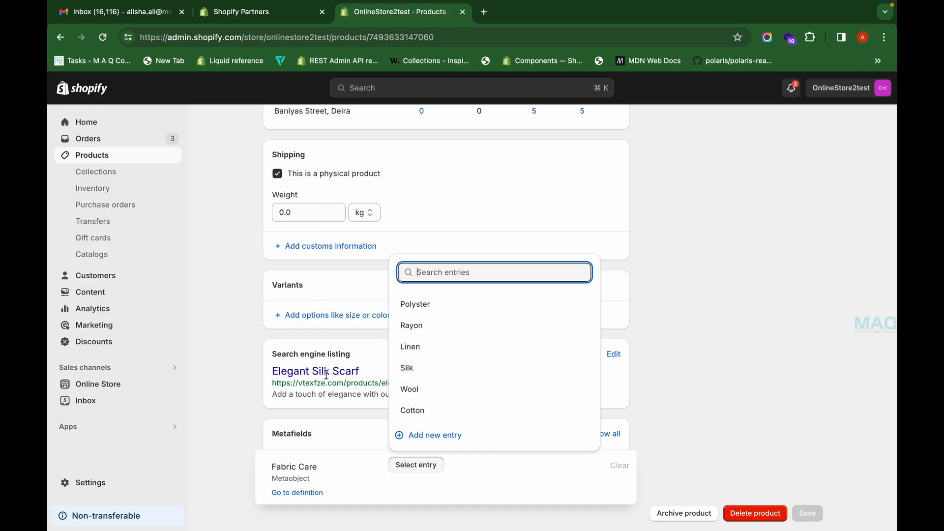
left_click(415, 375)
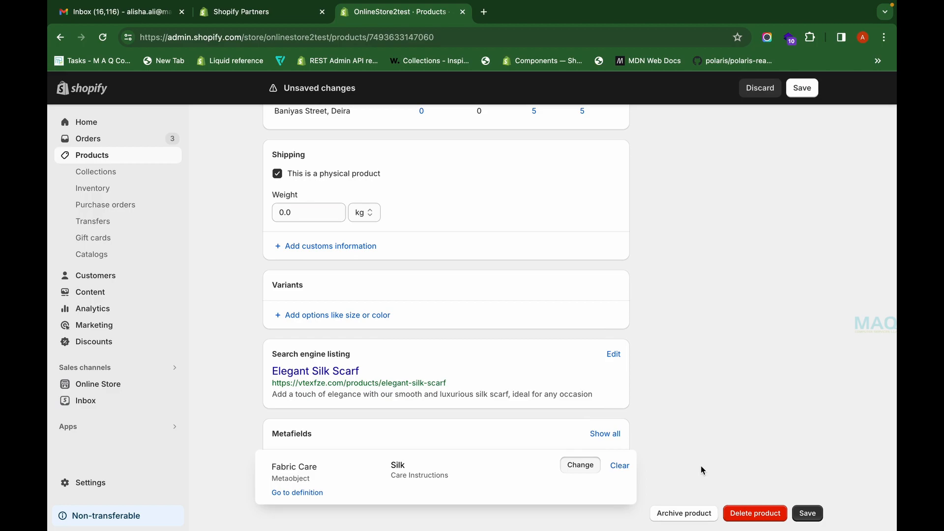
left_click(808, 513)
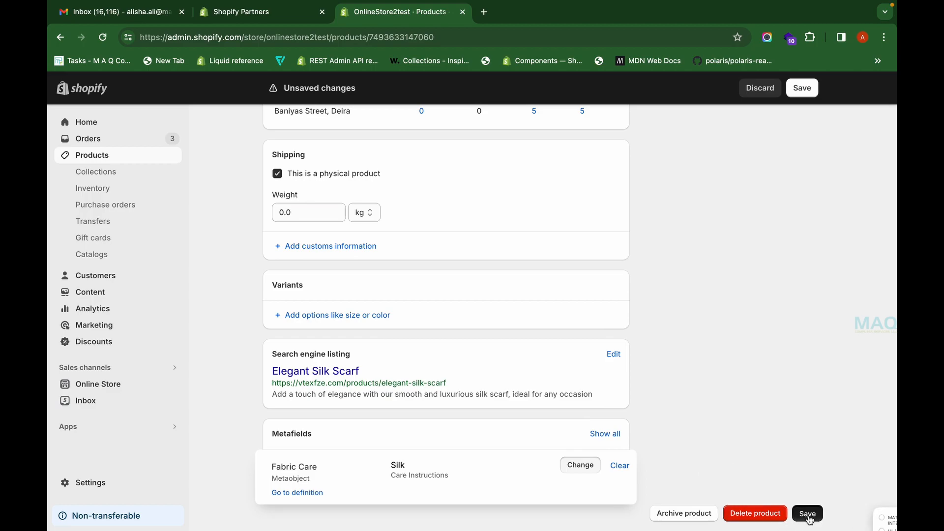
left_click(269, 136)
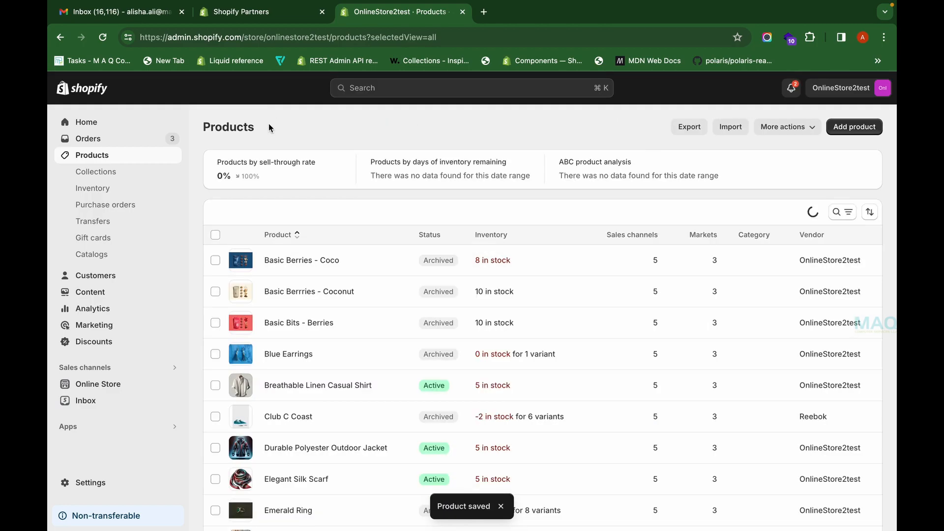
Assign the Linen entry to the Fabric Care metafield of the Breathable Linen Casual Shirt and save the product.
scroll(328, 351, "down", 1)
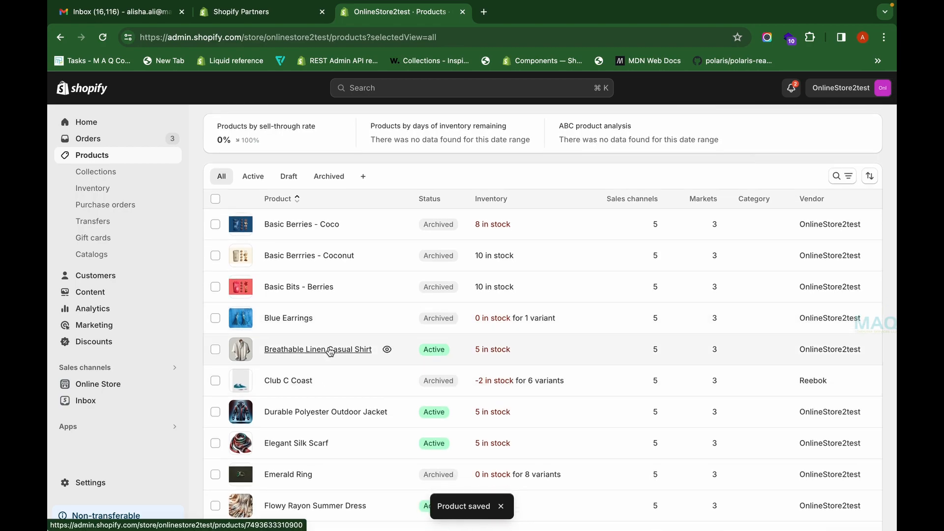
left_click(330, 350)
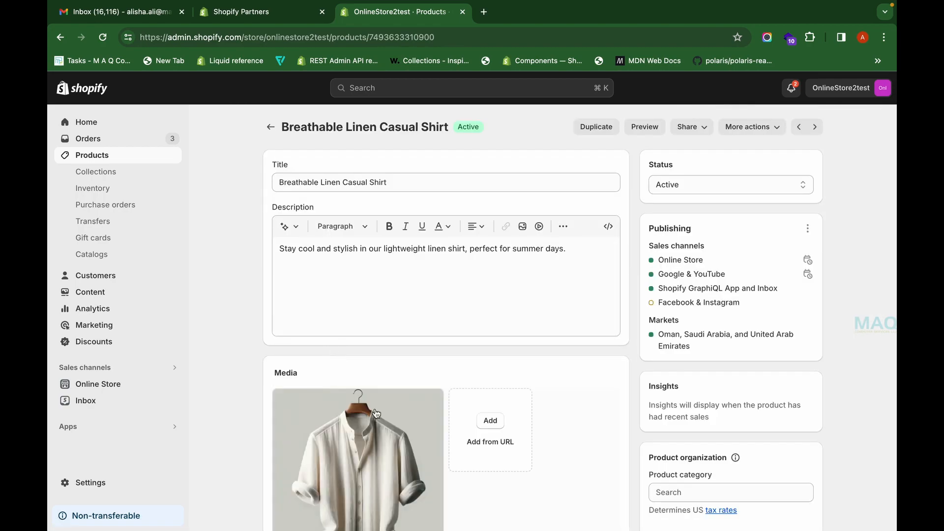
scroll(344, 394, "down", 1)
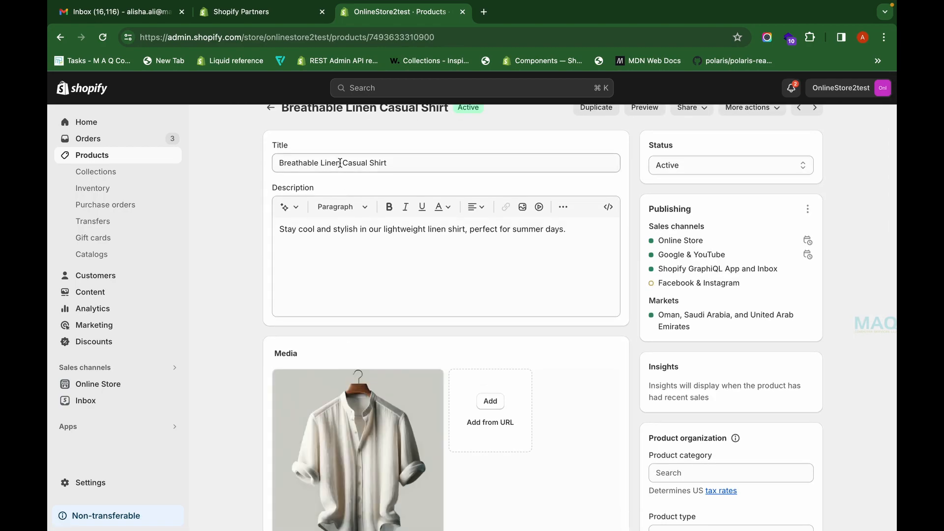
scroll(371, 161, "down", 15)
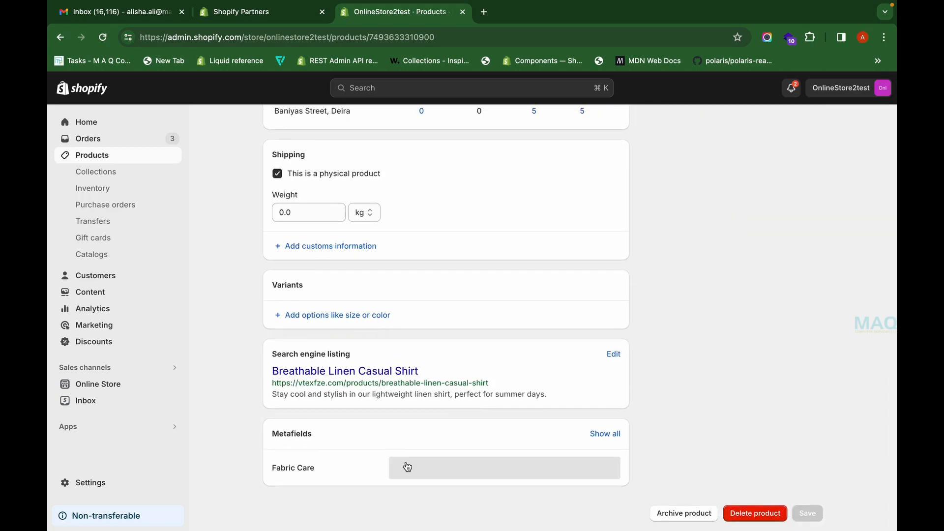
left_click(407, 465)
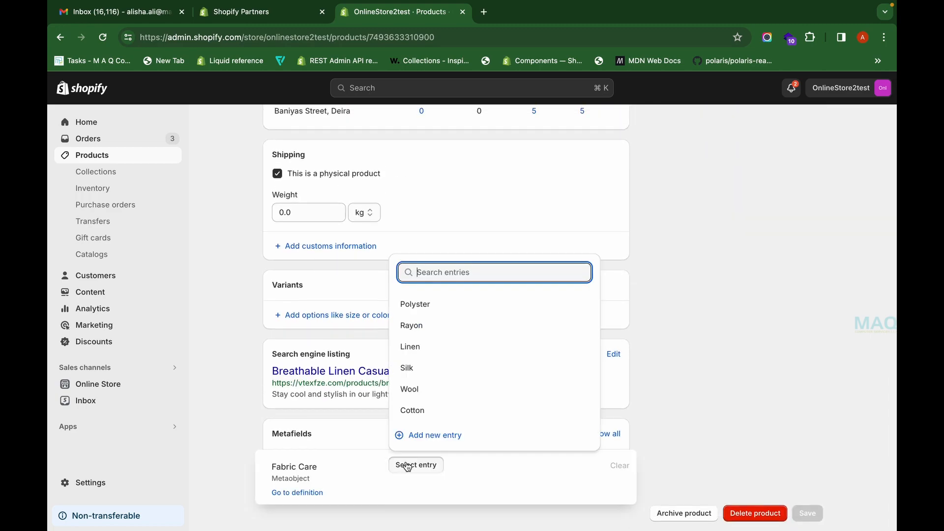
left_click(411, 350)
key("super+s")
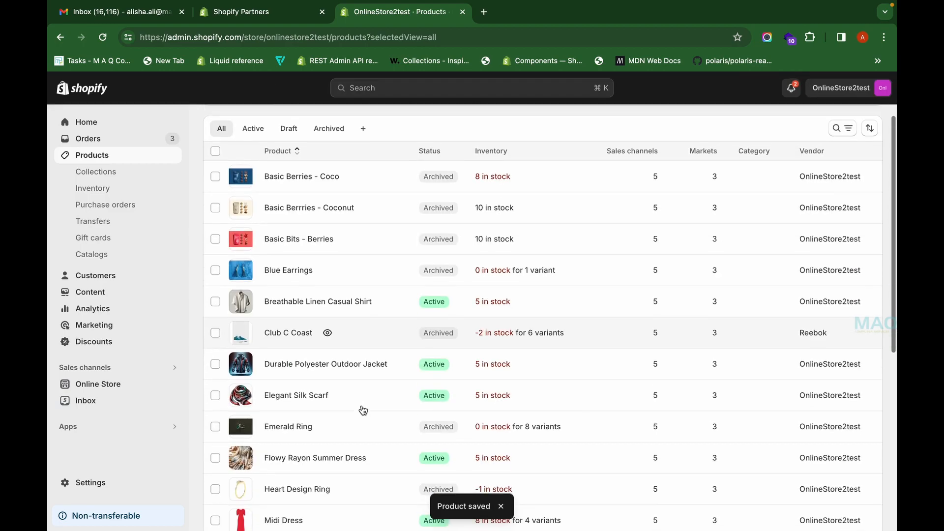
Set the Durable Polyester Outdoor Jacket's Fabric Care metafield to the Polyster entry, save the product and return to the product list.
scroll(363, 408, "down", 1)
left_click(332, 355)
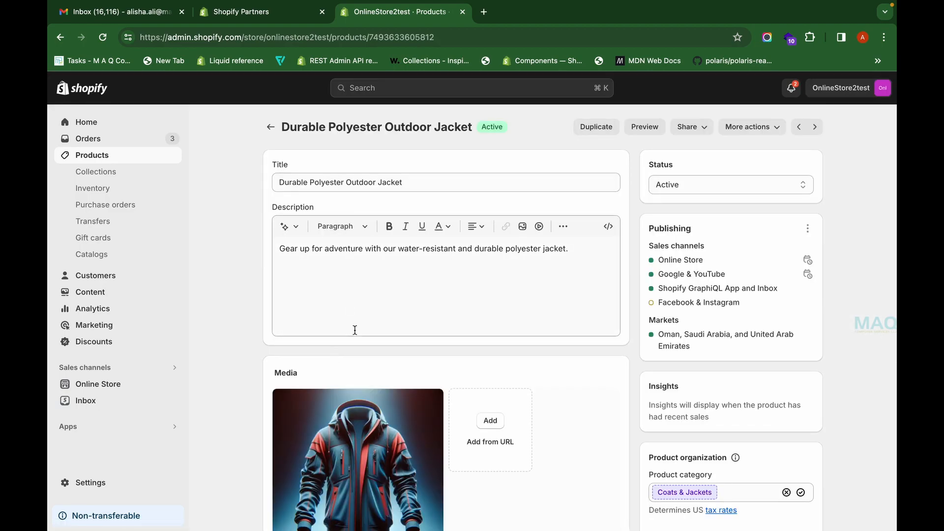
scroll(354, 330, "down", 15)
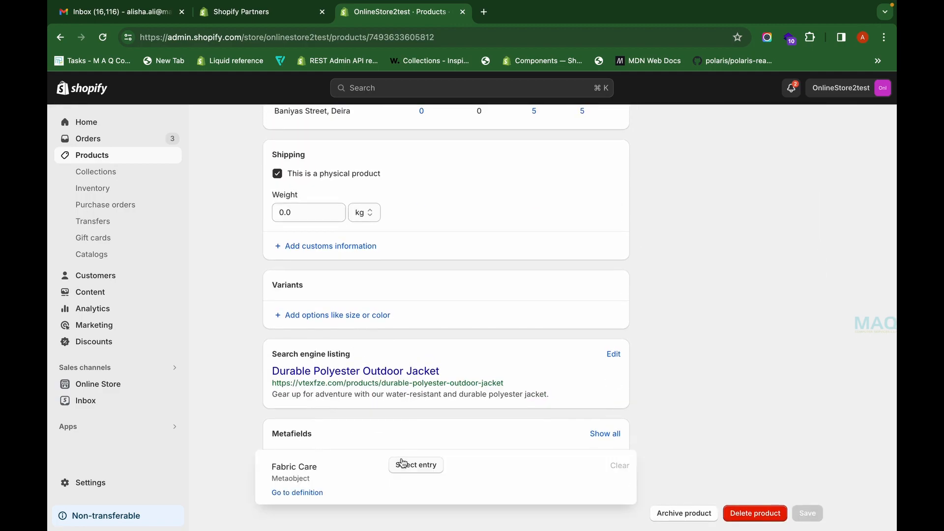
left_click(407, 475)
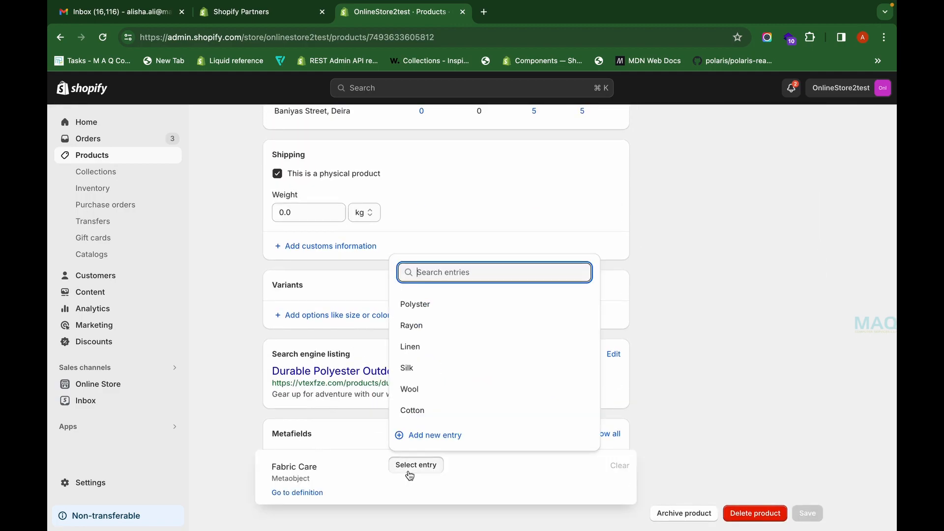
left_click(415, 313)
left_click(808, 513)
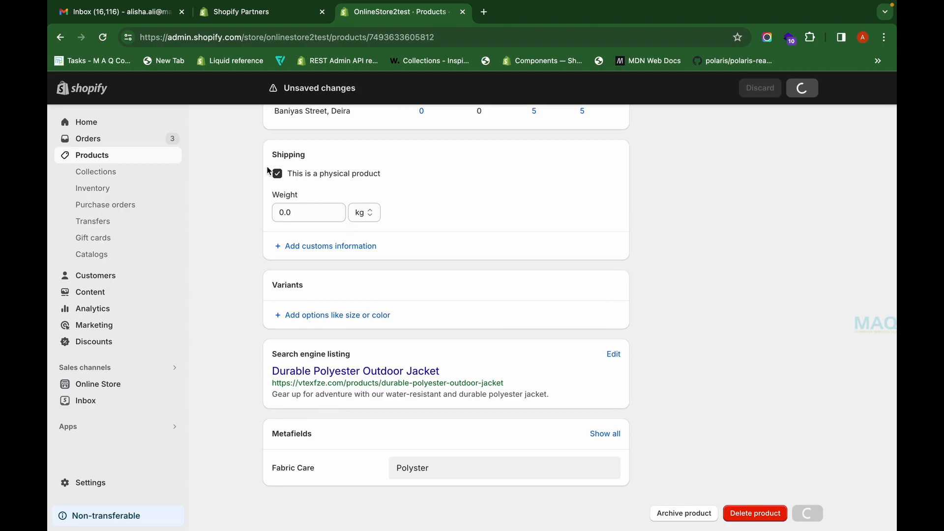
left_click(92, 156)
Assign the Rayon entry to the Fabric Care metafield of the Flowy Rayon Summer Dress and save the product.
scroll(361, 421, "down", 3)
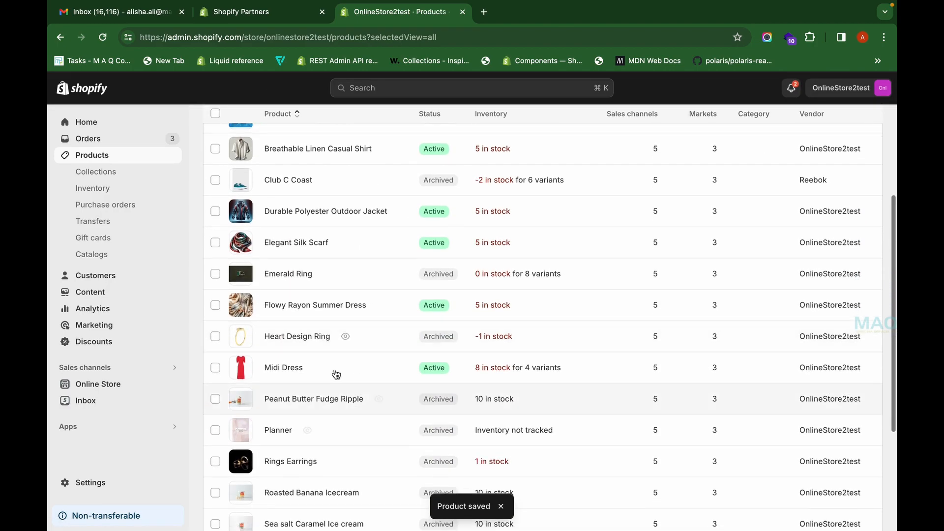
left_click(309, 306)
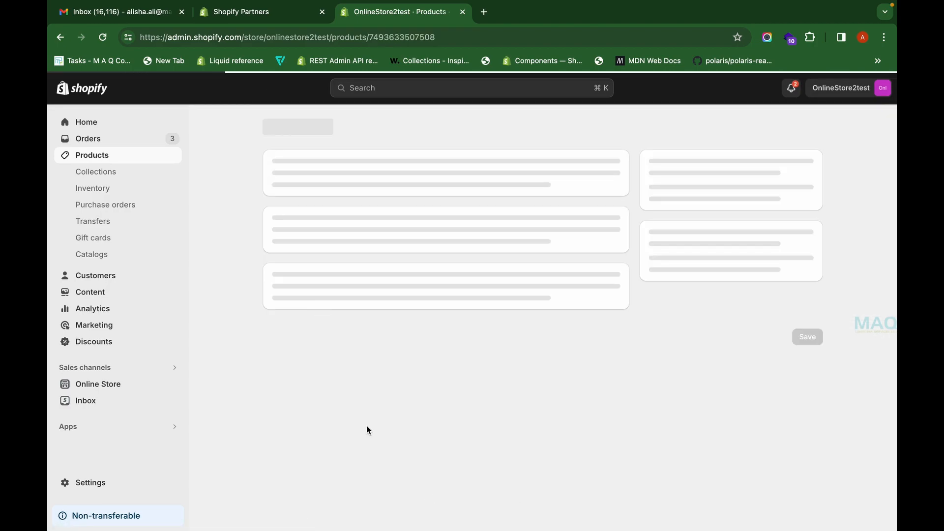
scroll(367, 426, "down", 15)
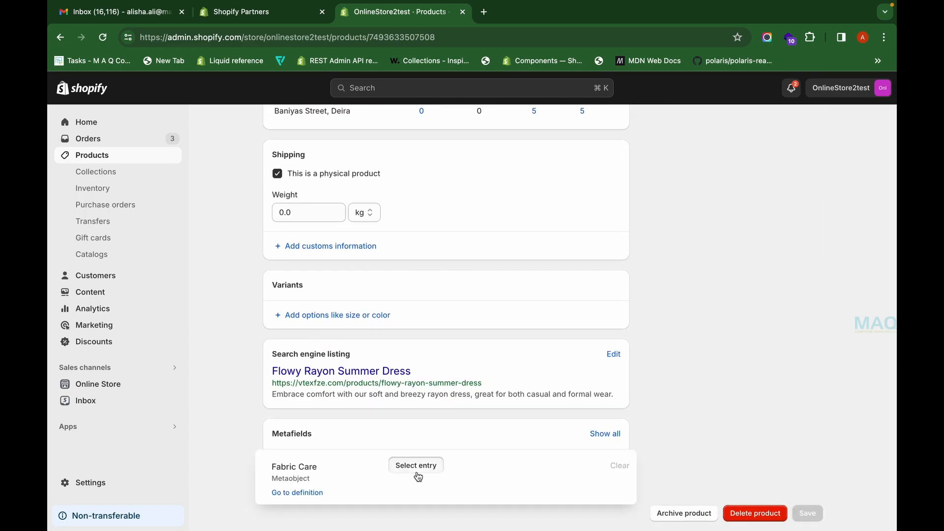
left_click(417, 469)
left_click(422, 327)
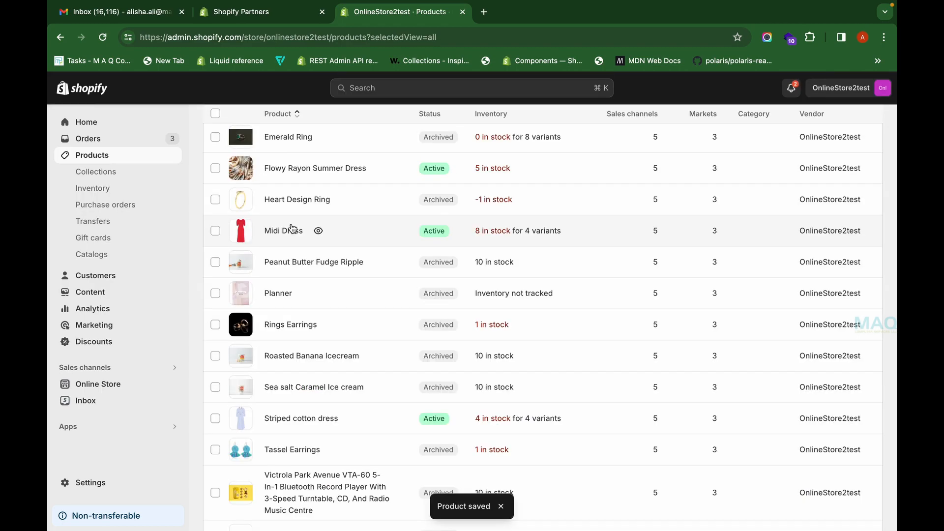
Assign the Cotton entry to the Fabric Care metafield of the Midi Dress and save the product.
left_click(292, 228)
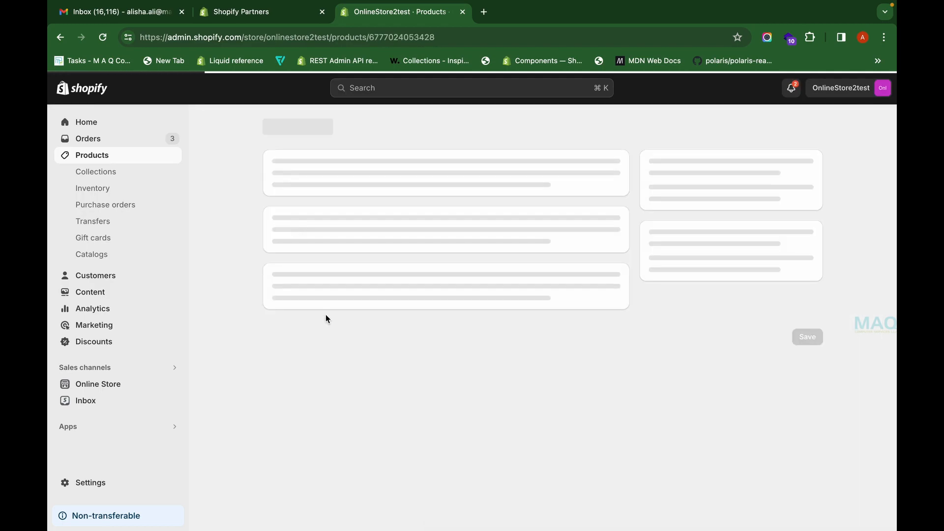
scroll(383, 411, "down", 12)
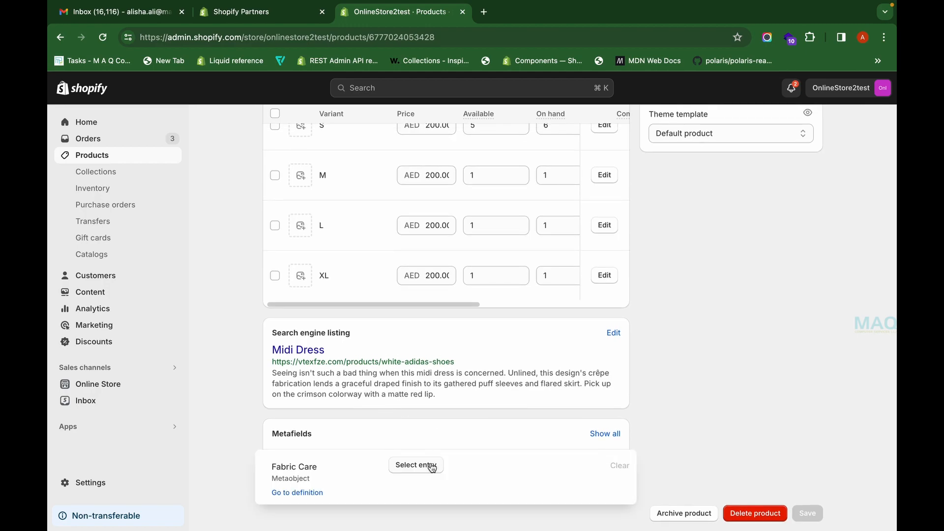
left_click(429, 470)
left_click(412, 410)
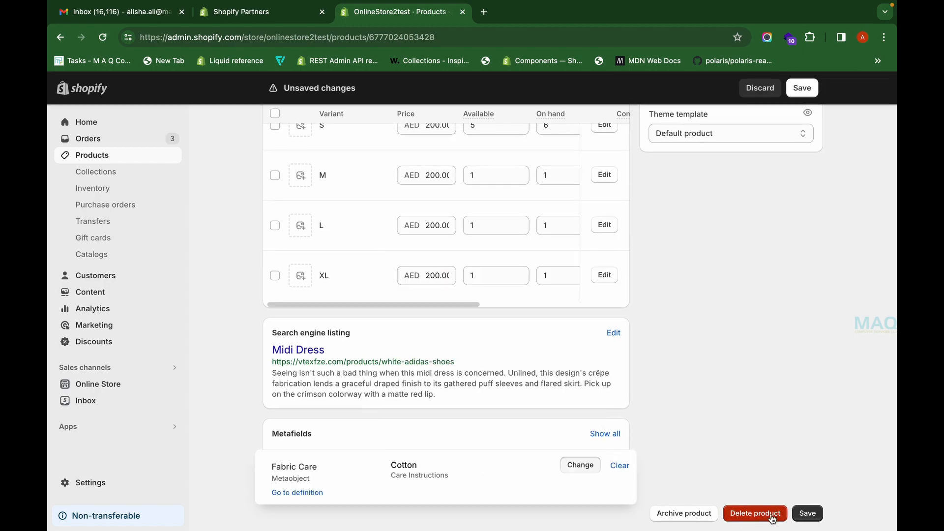
left_click(808, 513)
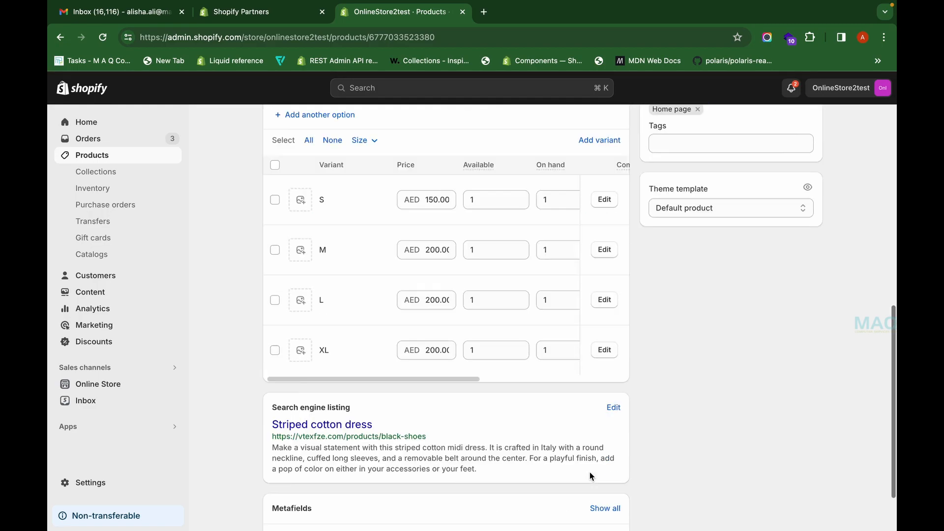
Assign the Cotton entry to the Fabric Care metafield of the Striped cotton dress and save the product.
left_click(590, 473)
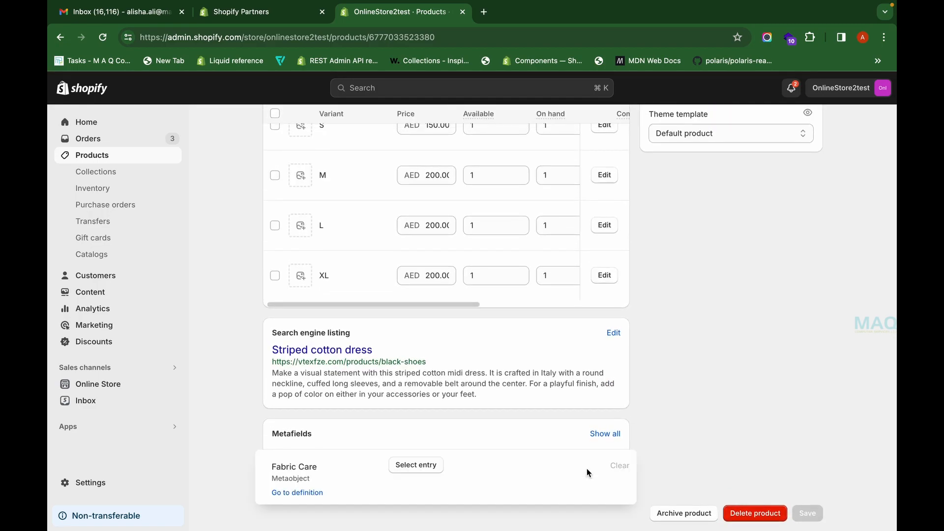
left_click(408, 469)
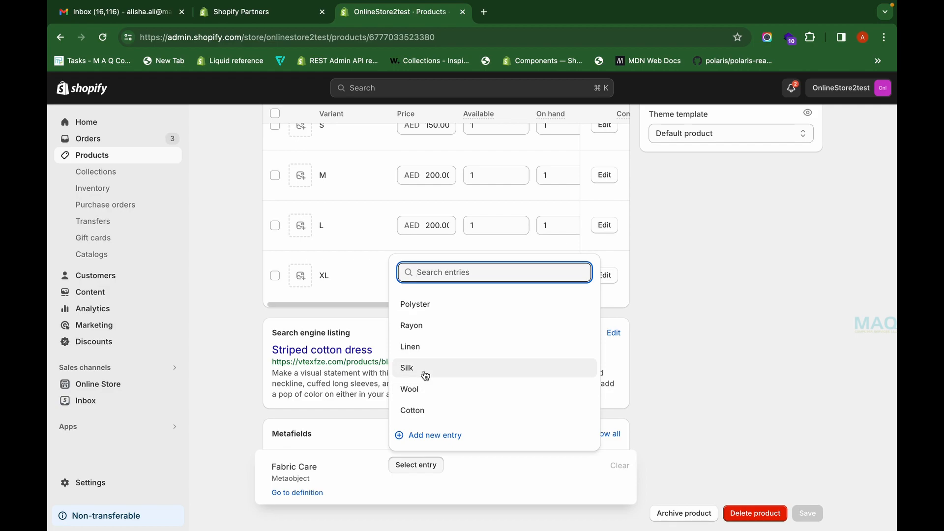
left_click(428, 411)
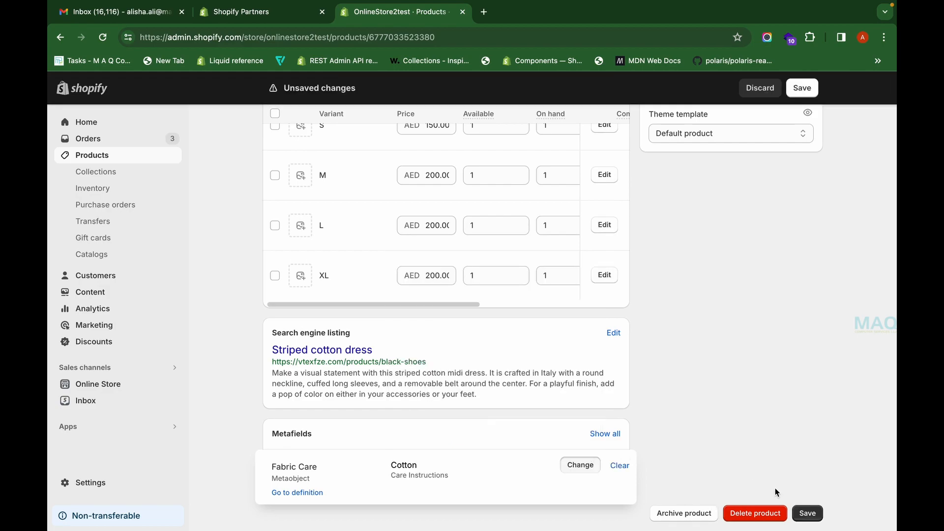
left_click(814, 514)
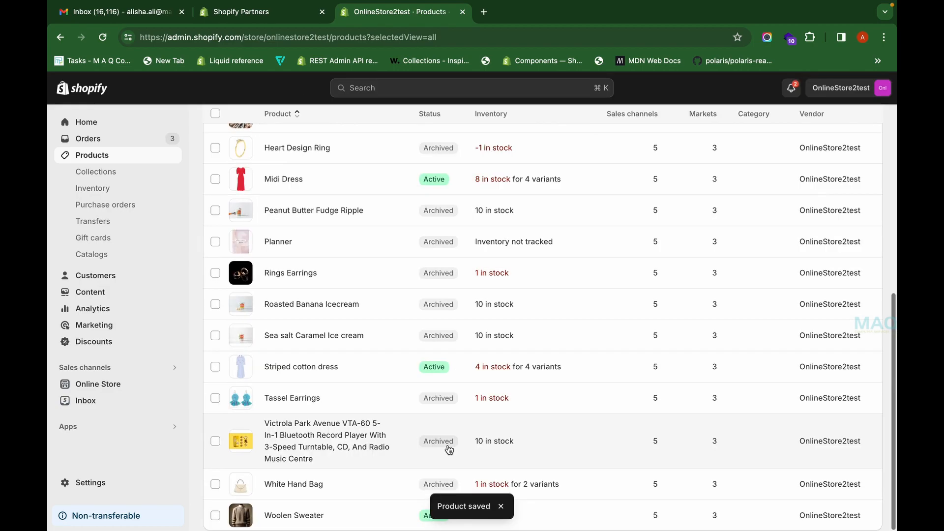
Set the Woolen Sweater's Fabric Care metafield to the Wool entry and save the product.
left_click(339, 515)
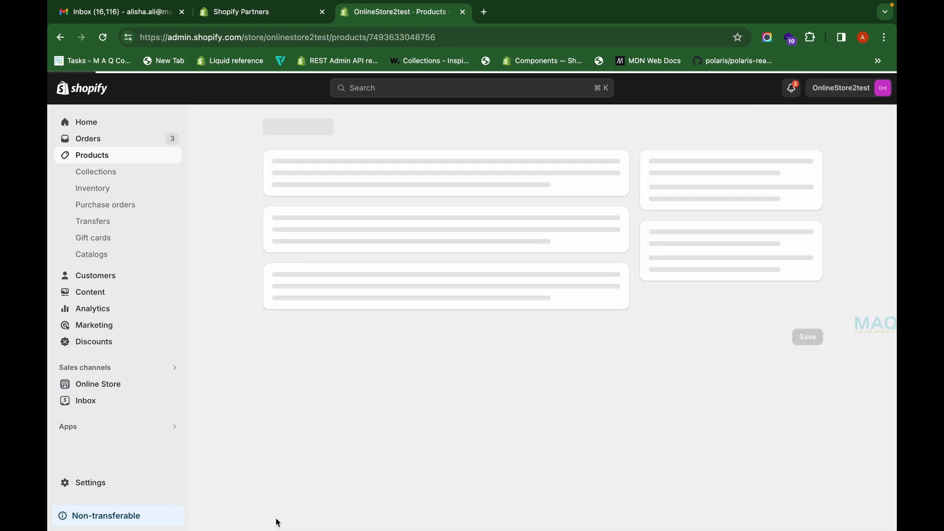
scroll(359, 468, "down", 15)
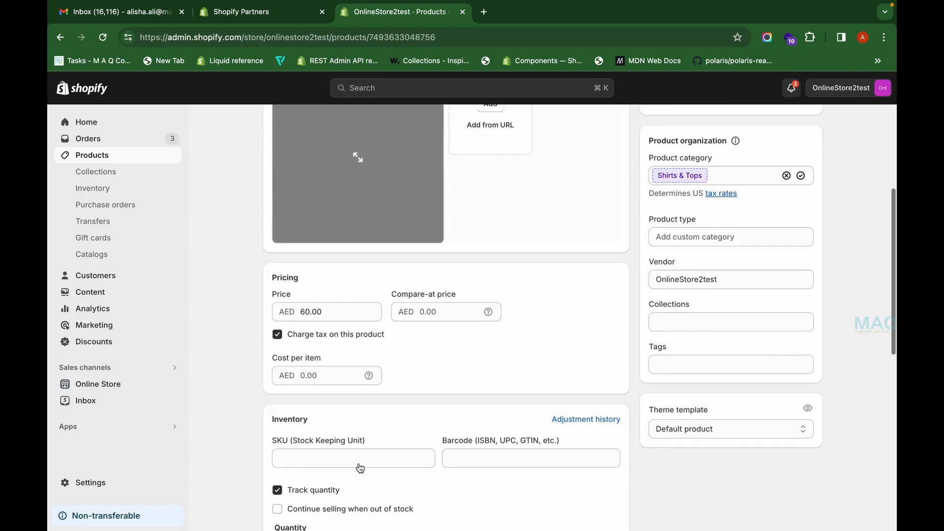
left_click(436, 465)
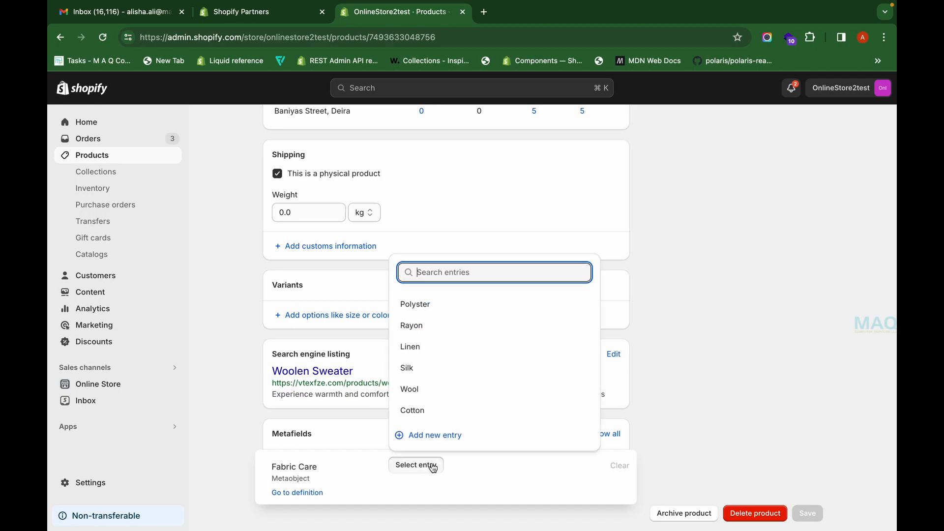
left_click(433, 389)
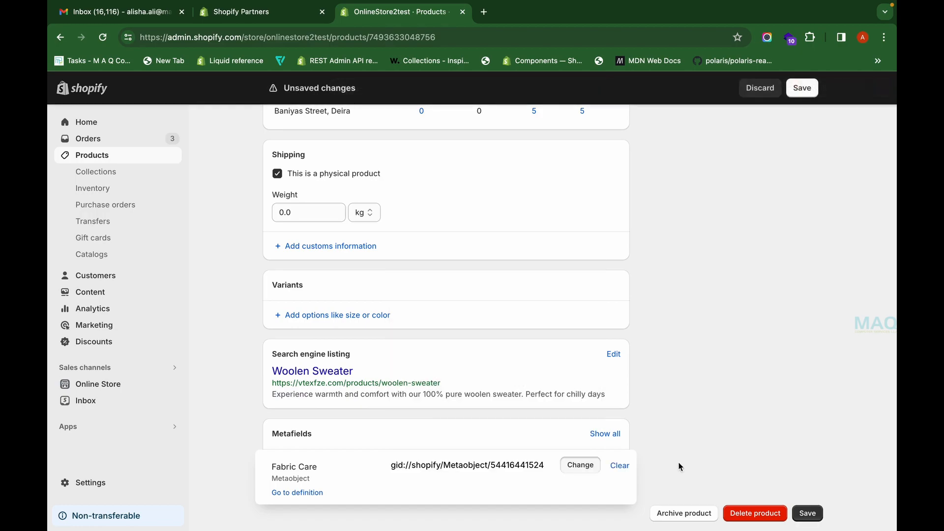
left_click(807, 513)
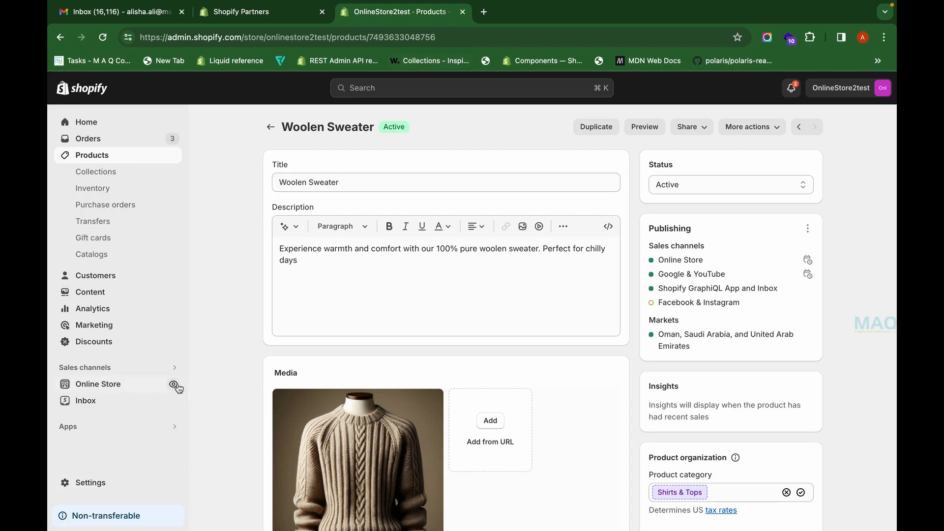
View the online store and examine the Care Instructions row on the Breathable Linen Casual Shirt page.
left_click(175, 384)
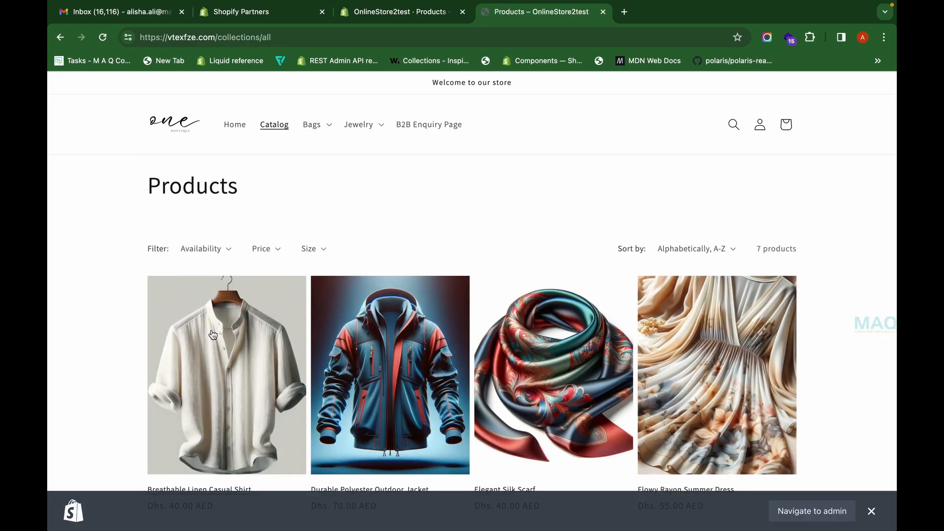
left_click(213, 335)
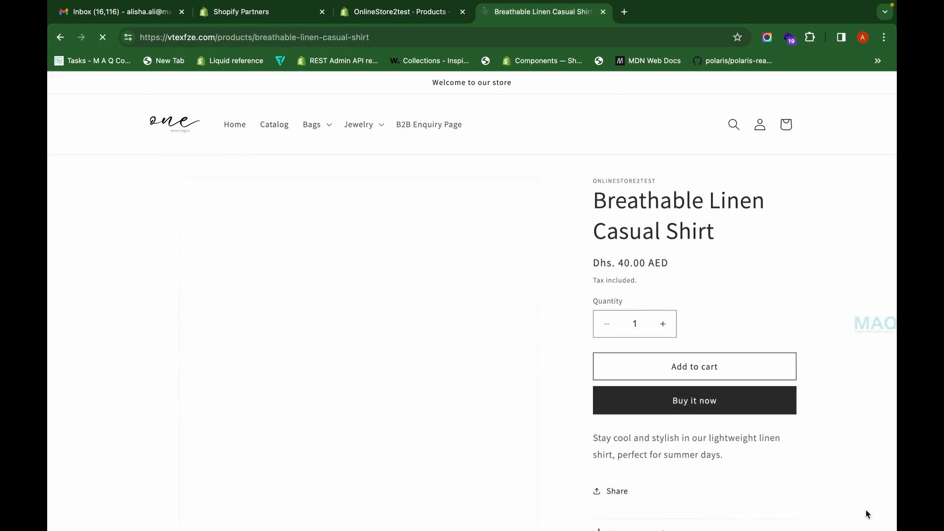
scroll(831, 487, "down", 2)
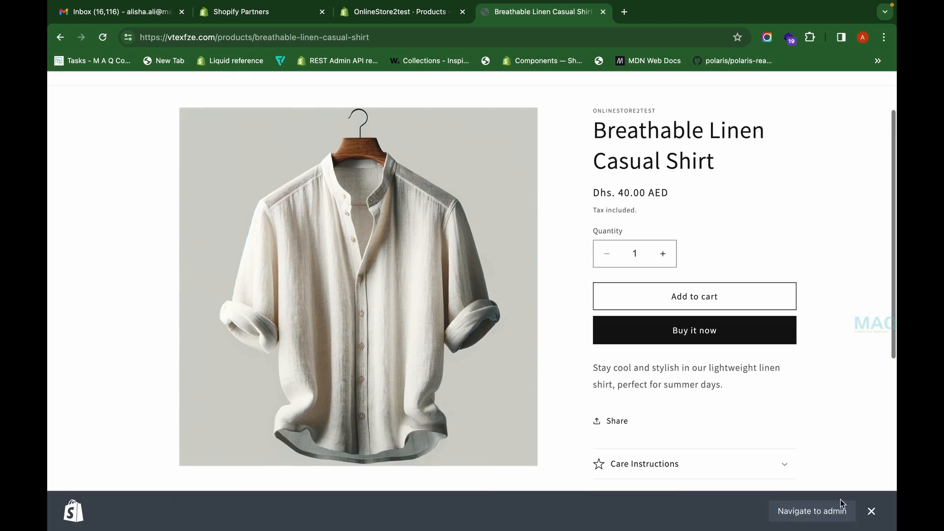
left_click(873, 511)
scroll(767, 443, "down", 1)
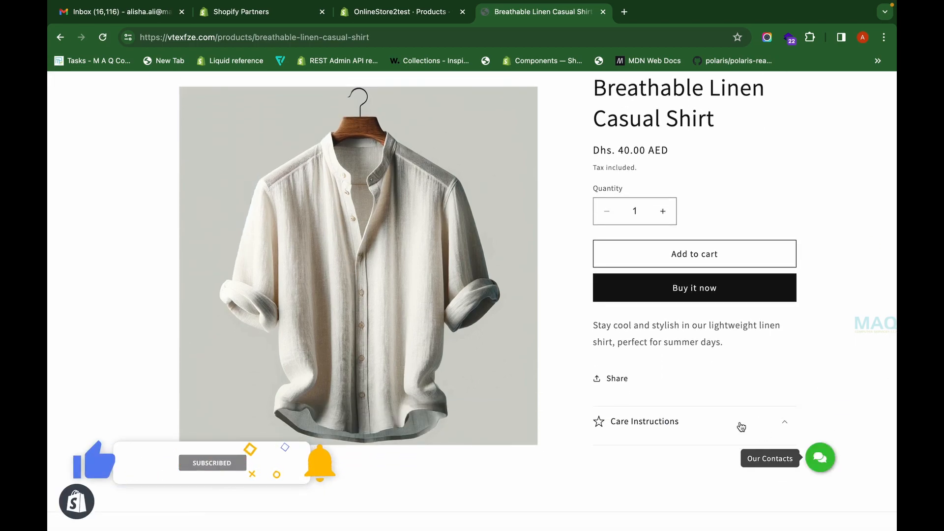
triple_click(742, 427)
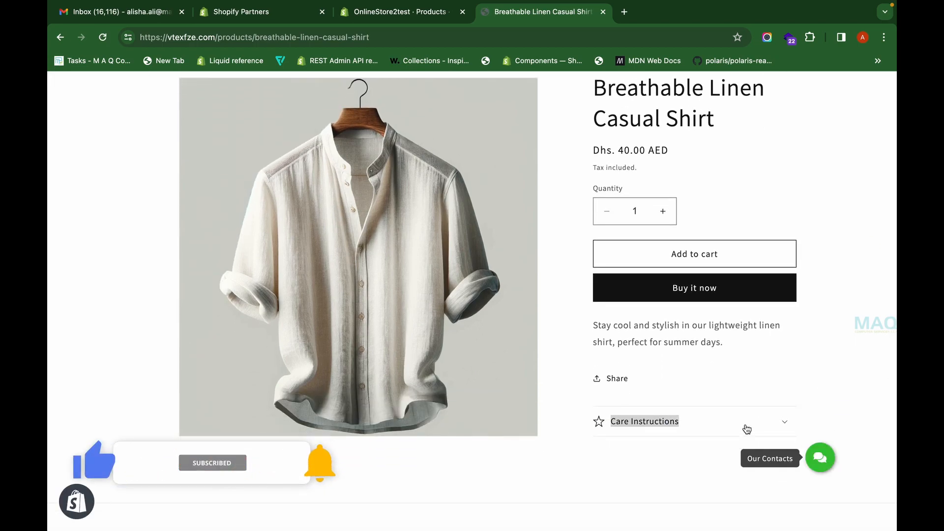
Return to the admin and open the Default product template of the Updated copy of Dawn theme for customizing.
key("ctrl+shift+Tab")
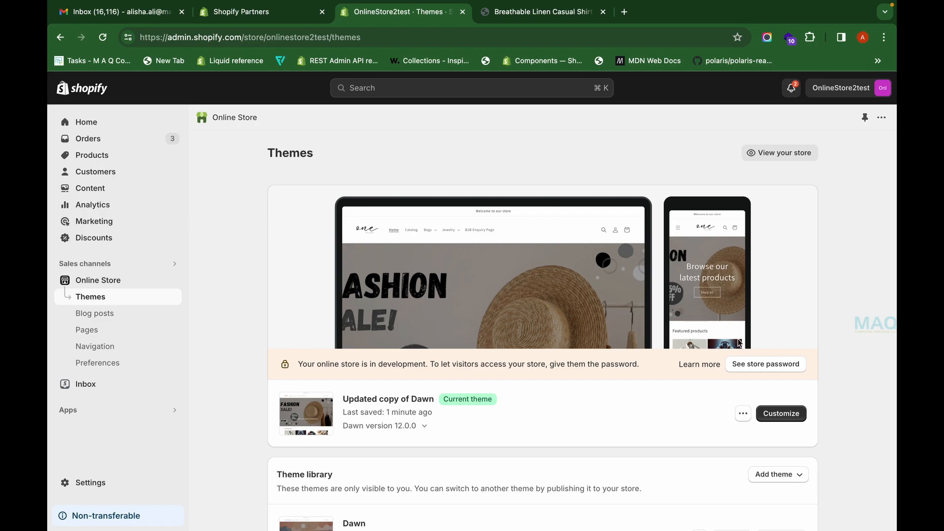
left_click(785, 416)
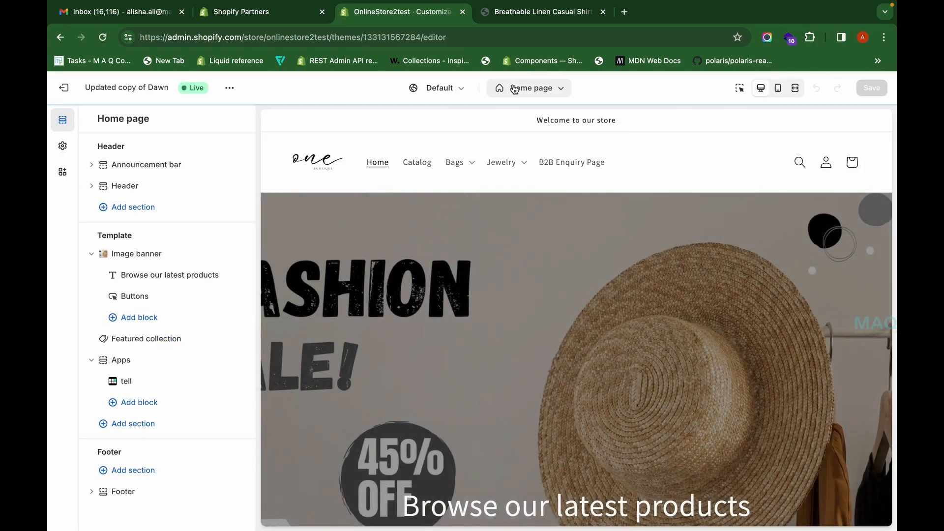
left_click(532, 87)
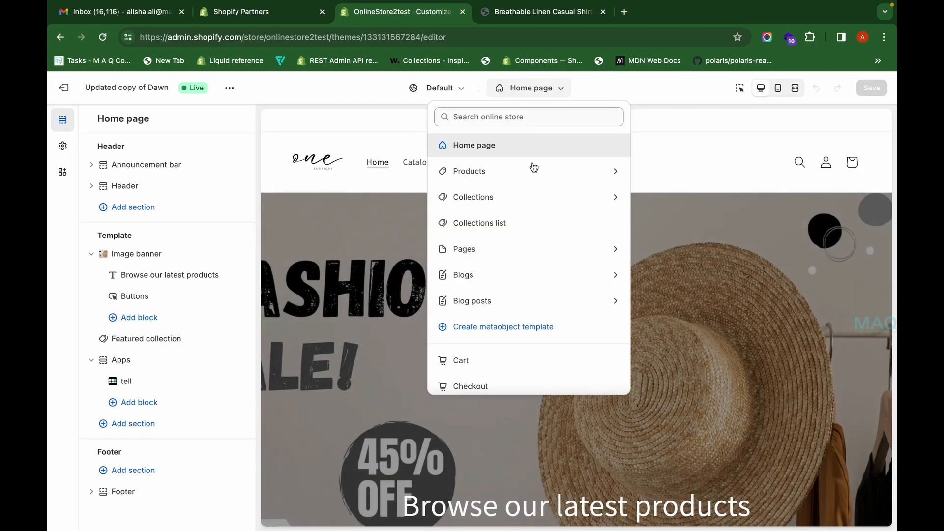
left_click(530, 172)
left_click(529, 180)
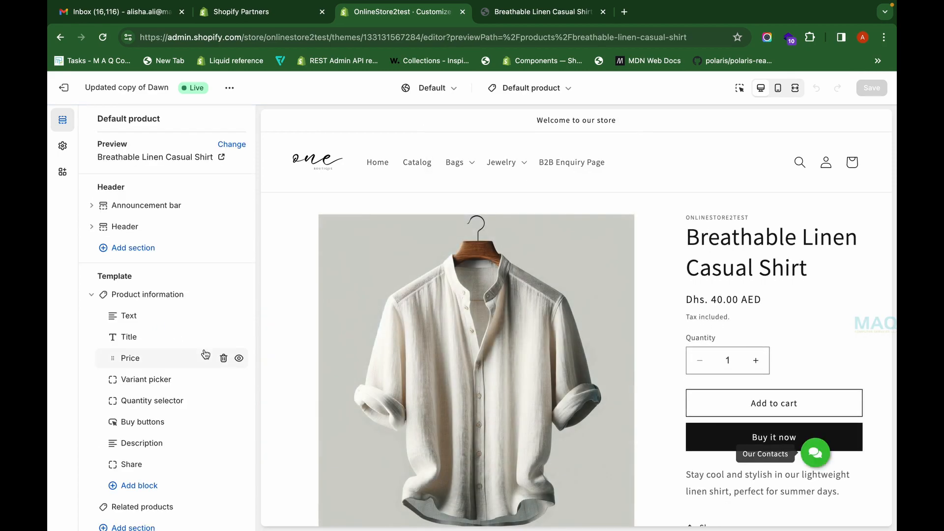
Add a Collapsible row block to the Product information section and test expanding and collapsing it in the preview.
scroll(684, 479, "down", 2)
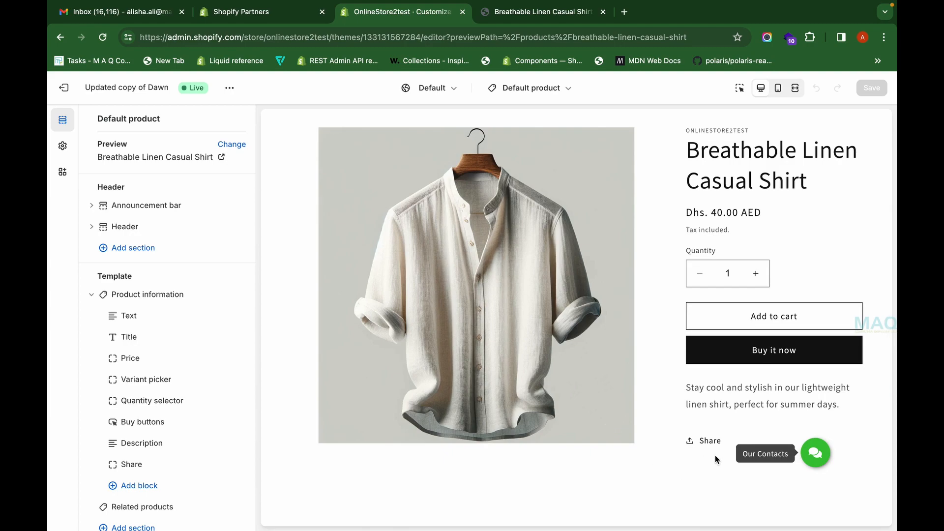
left_click(151, 486)
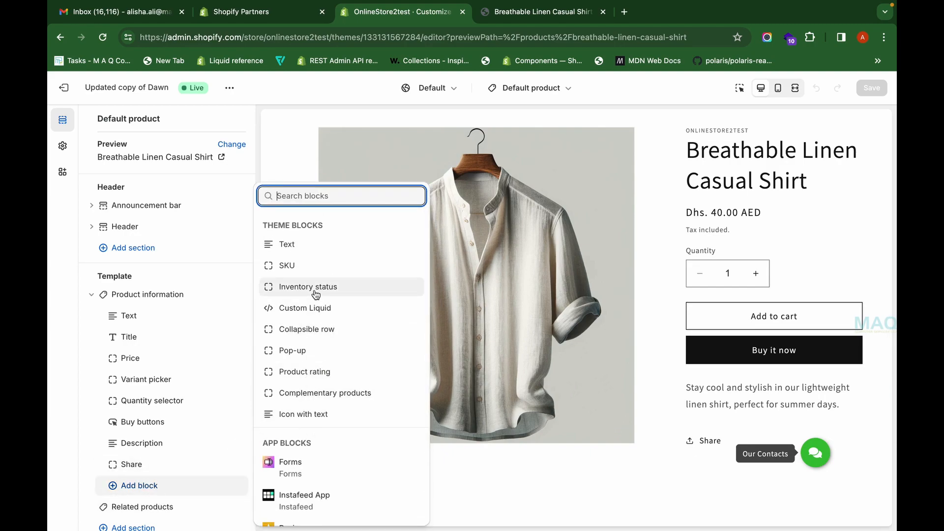
left_click(324, 332)
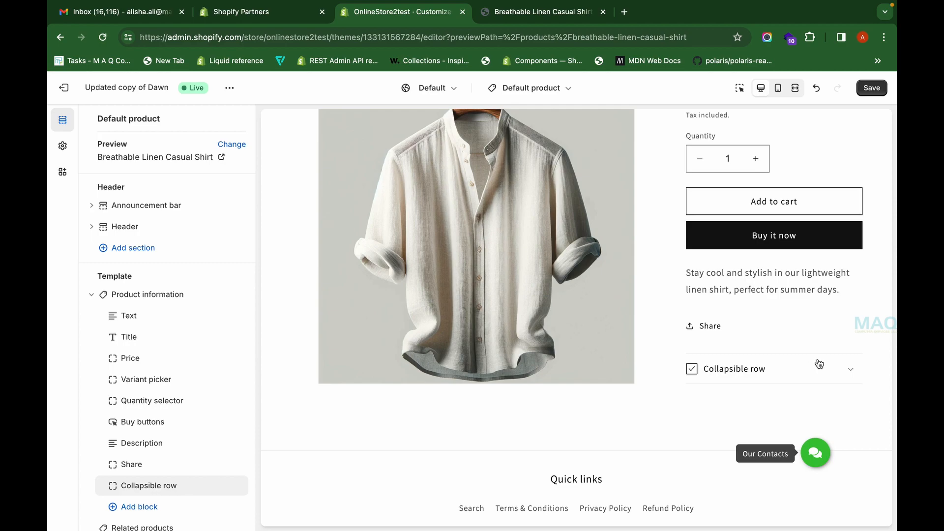
left_click(838, 365)
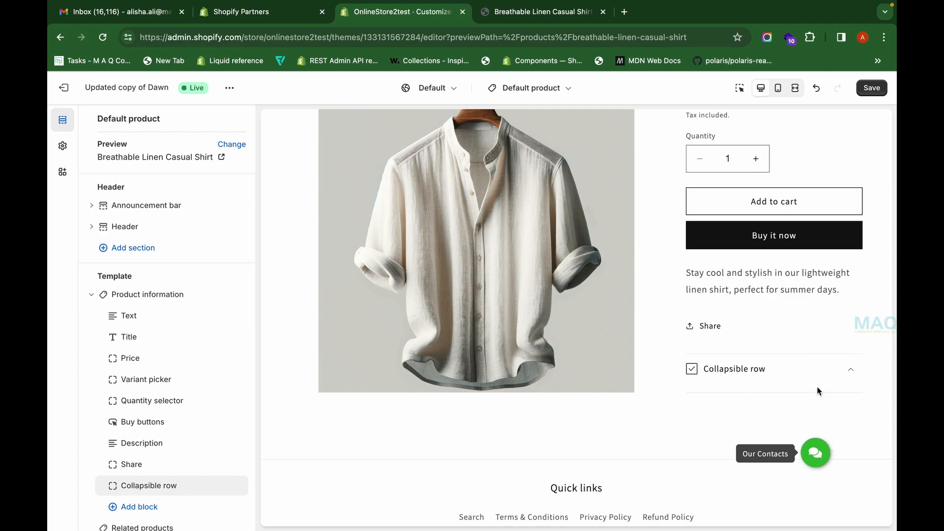
left_click(821, 378)
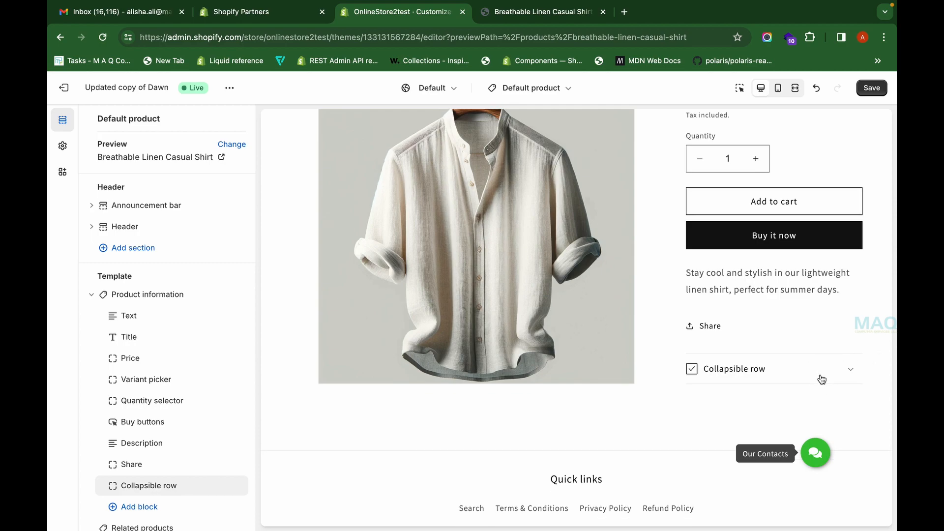
Set the heading of the new collapsible row to "Washing Instructions".
left_click(148, 485)
left_click(170, 171)
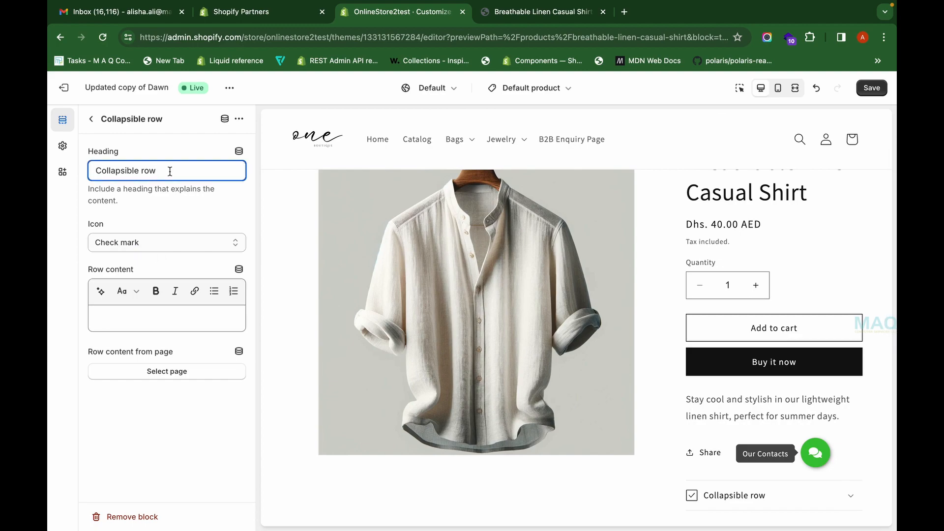
key("super+a")
key("BackSpace")
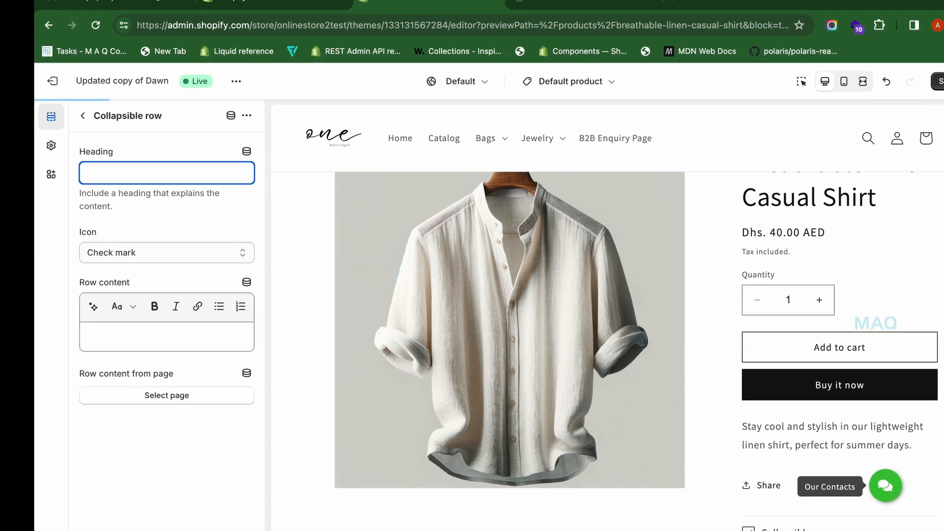
type("Washing Ins")
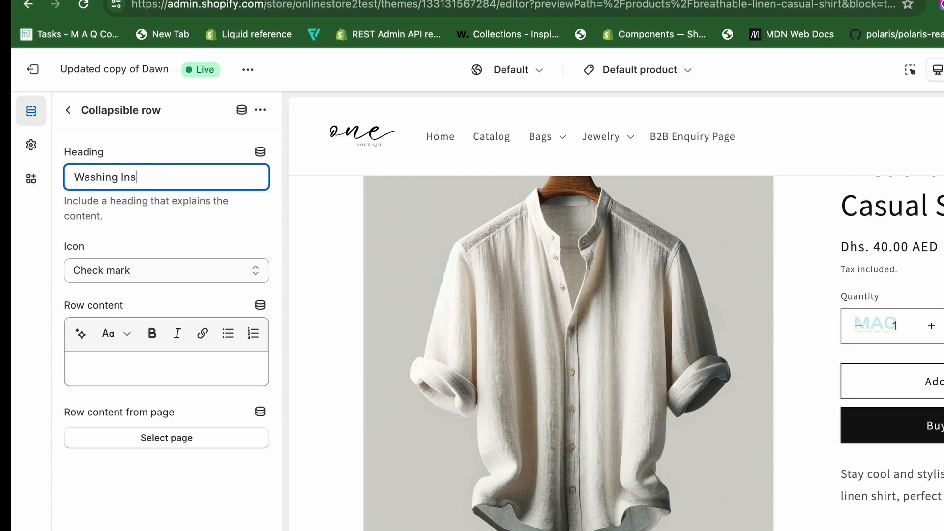
type("tr")
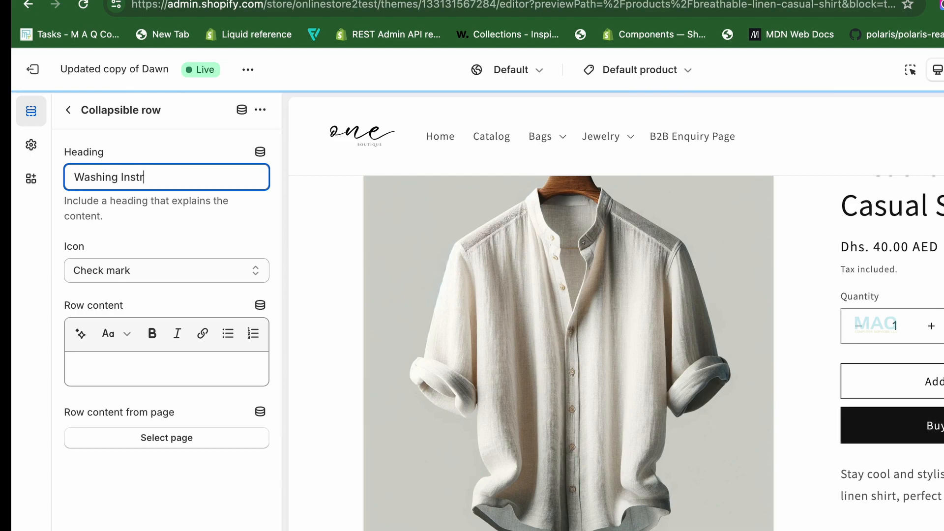
type("uction")
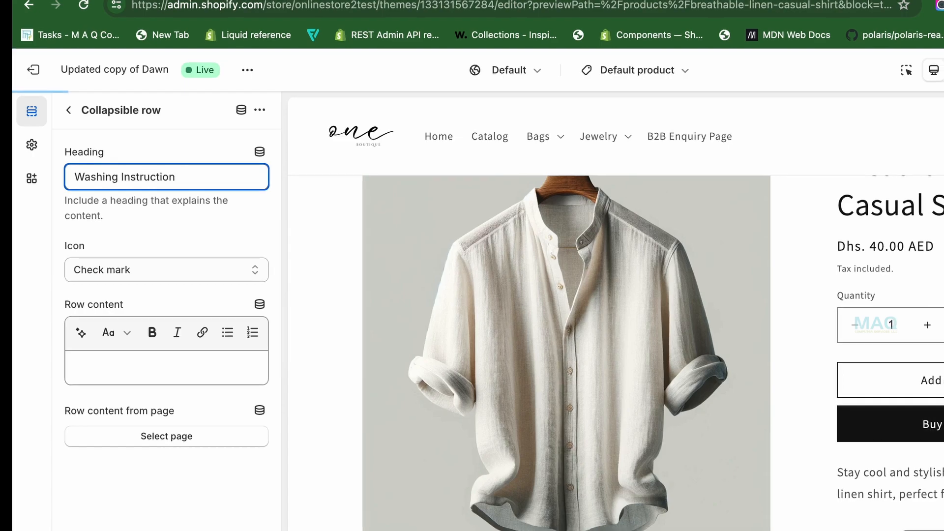
type("s")
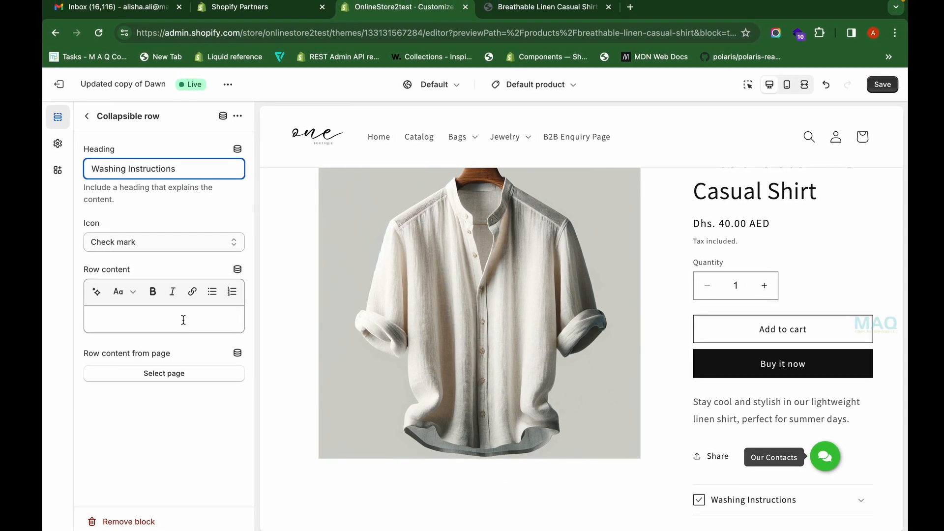
Connect the row content to the Washing field of the Fabric Care metafield and save the template.
left_click(183, 320)
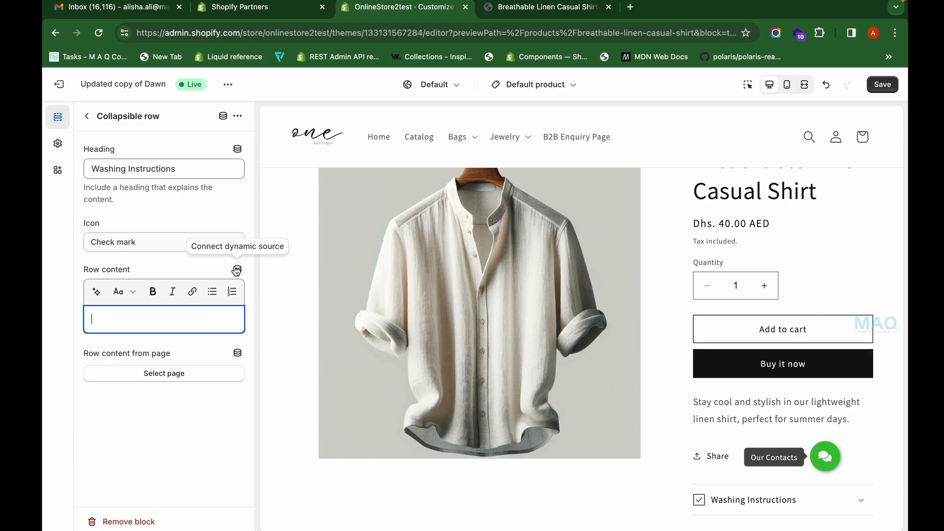
left_click(237, 271)
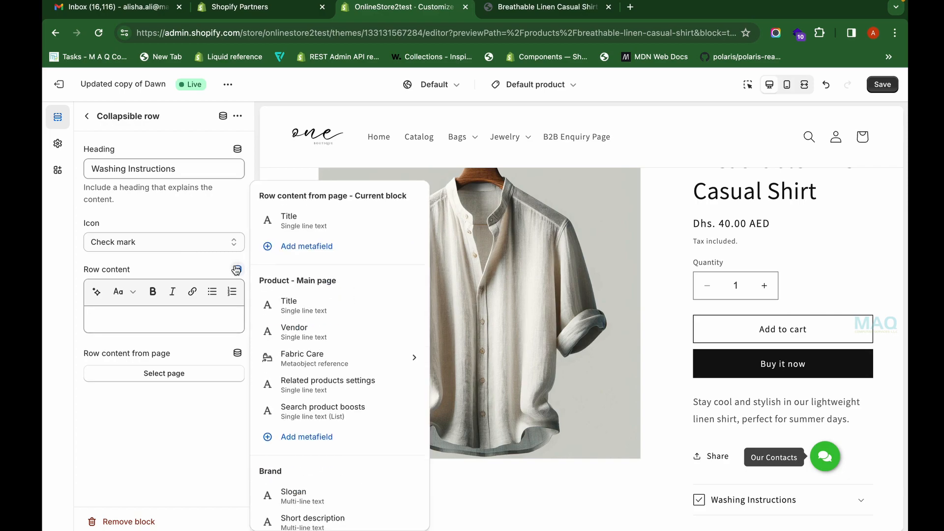
left_click(311, 358)
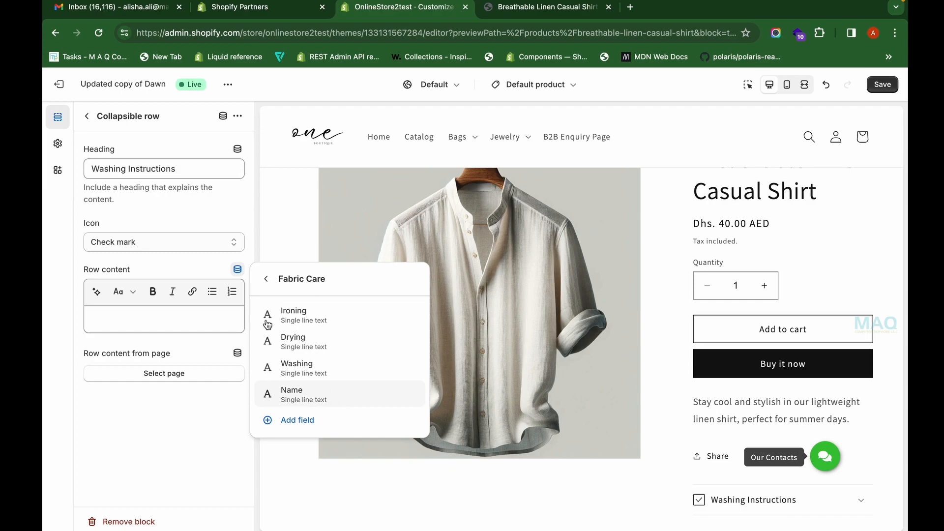
left_click(327, 379)
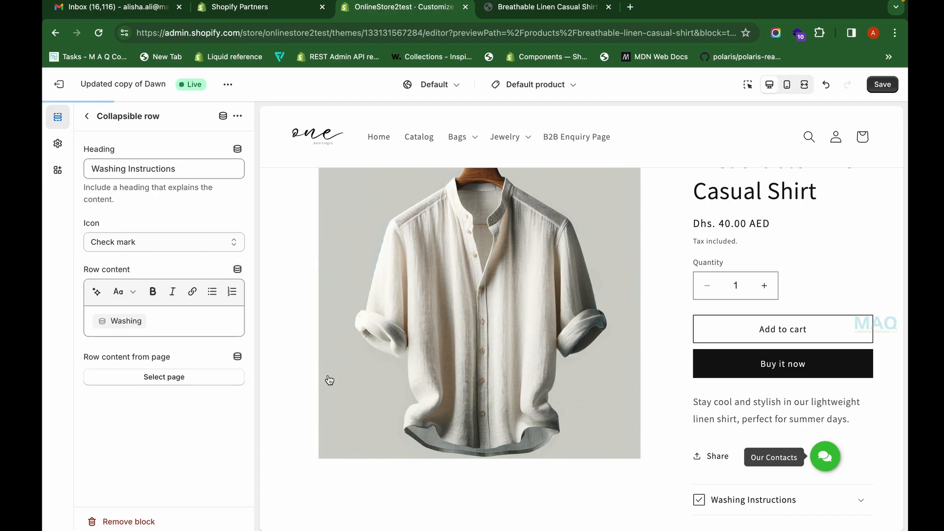
left_click(883, 86)
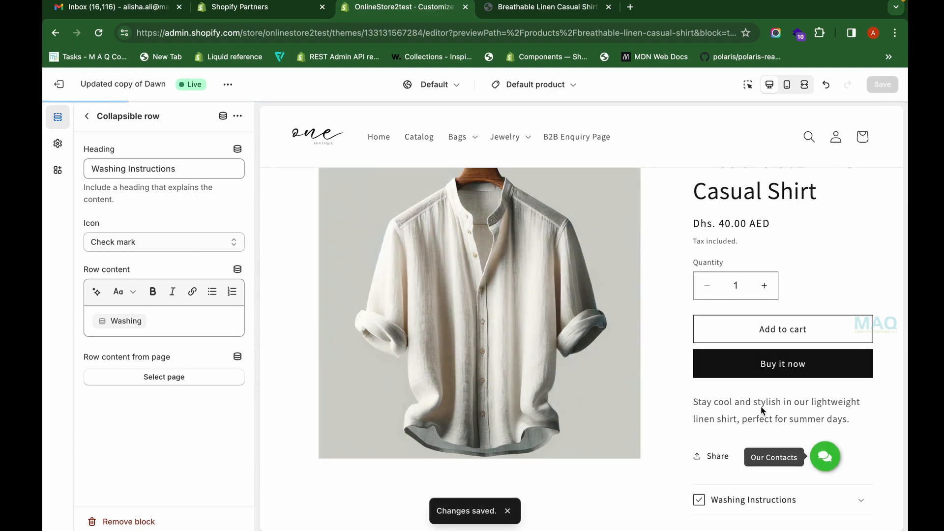
Expand the Washing Instructions row in the product preview to check its content.
scroll(765, 432, "down", 2)
scroll(765, 432, "down", 1)
left_click(774, 356)
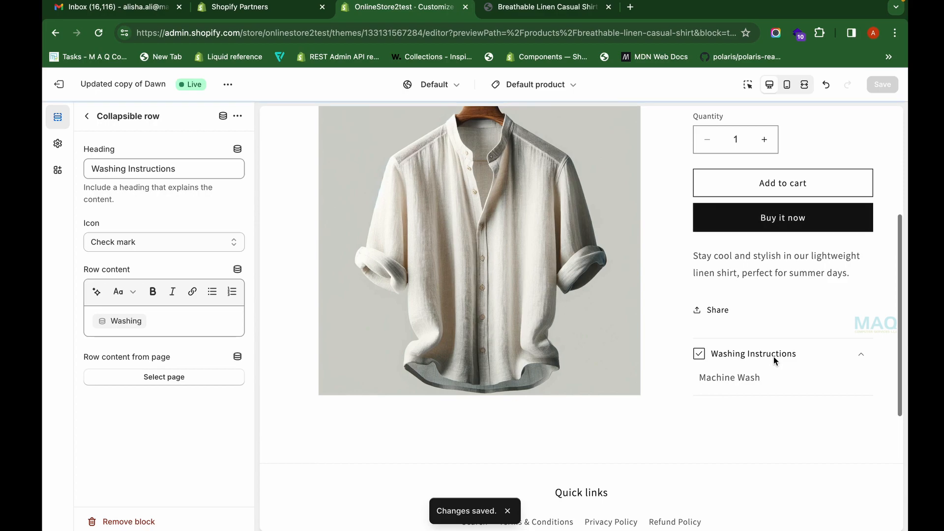
Add another Collapsible row block to the Product information section and set its heading to "Ironing Instructions".
left_click_drag(762, 377, 696, 384)
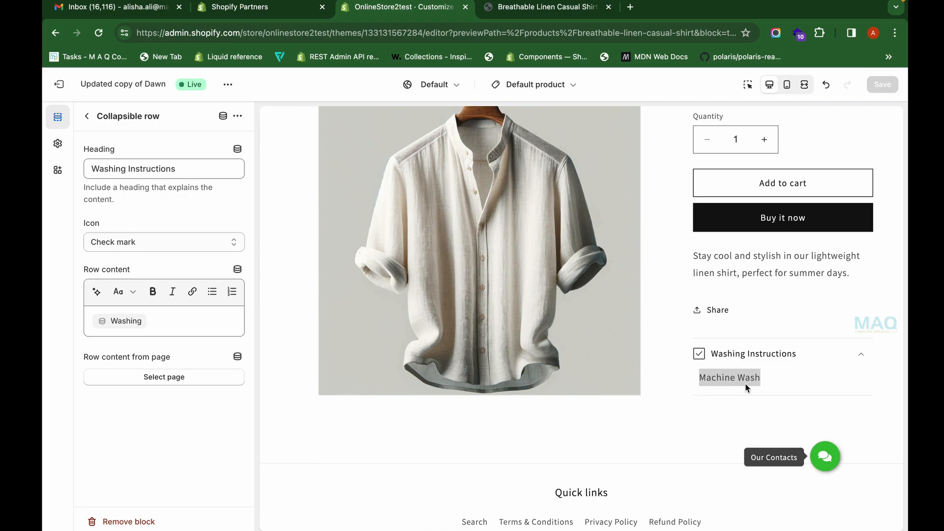
left_click(89, 119)
scroll(150, 413, "down", 3)
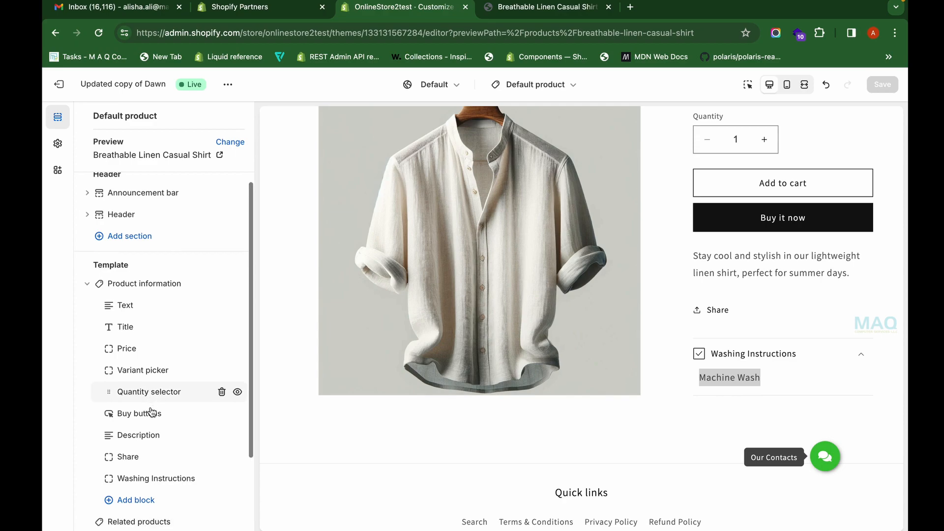
left_click(144, 436)
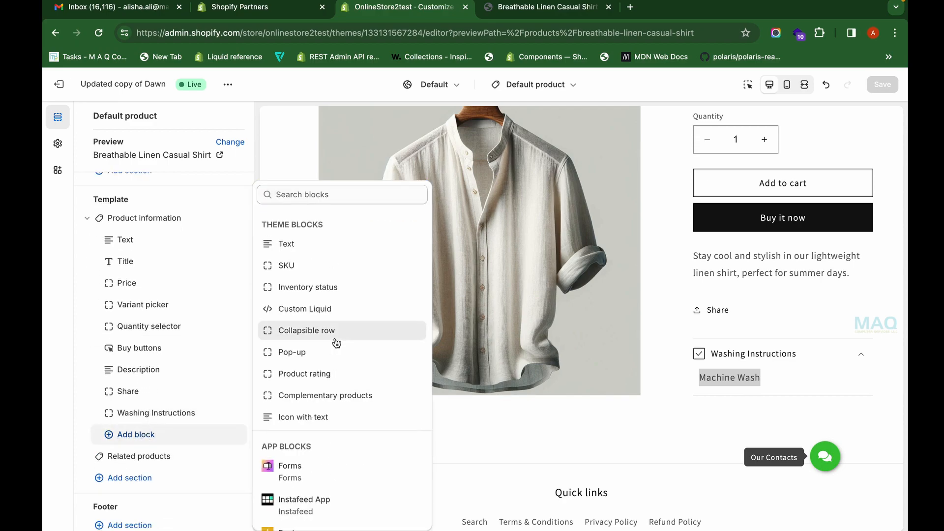
left_click(315, 328)
left_click(150, 437)
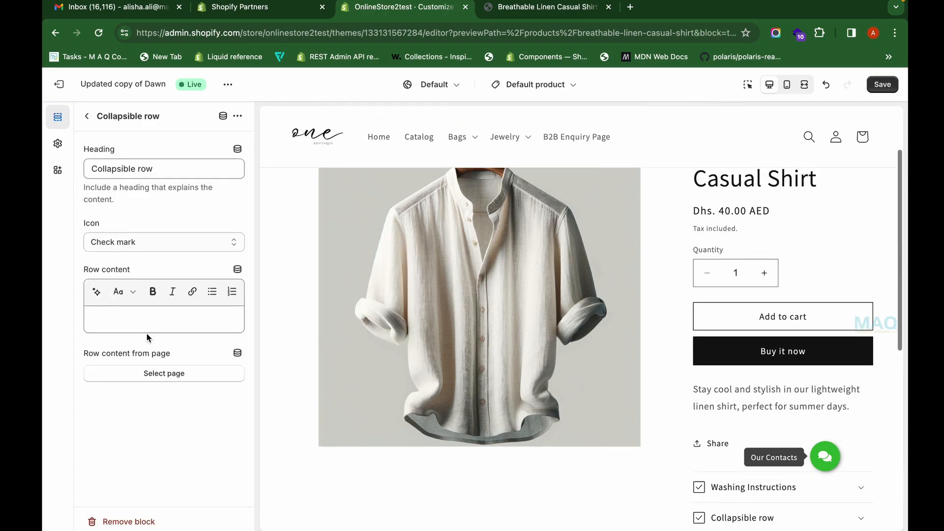
triple_click(152, 176)
key("BackSpace")
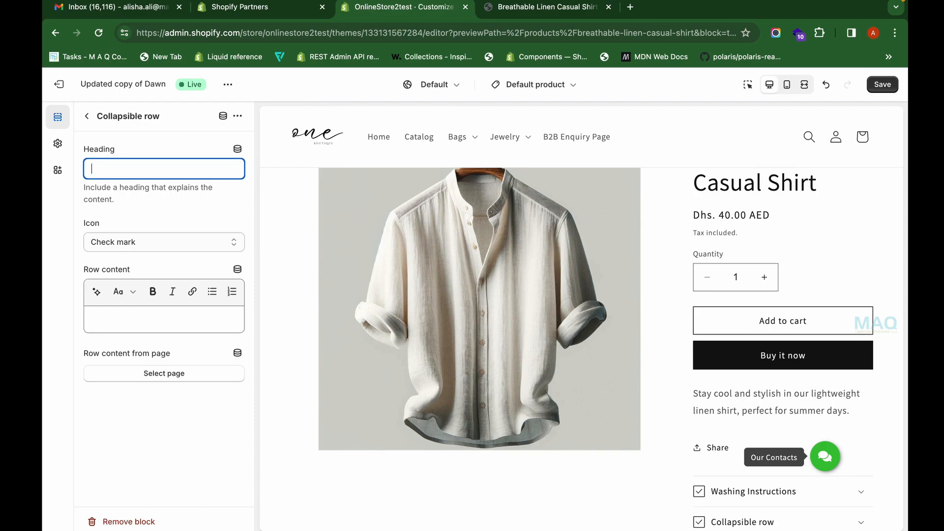
type("Ironing Ins")
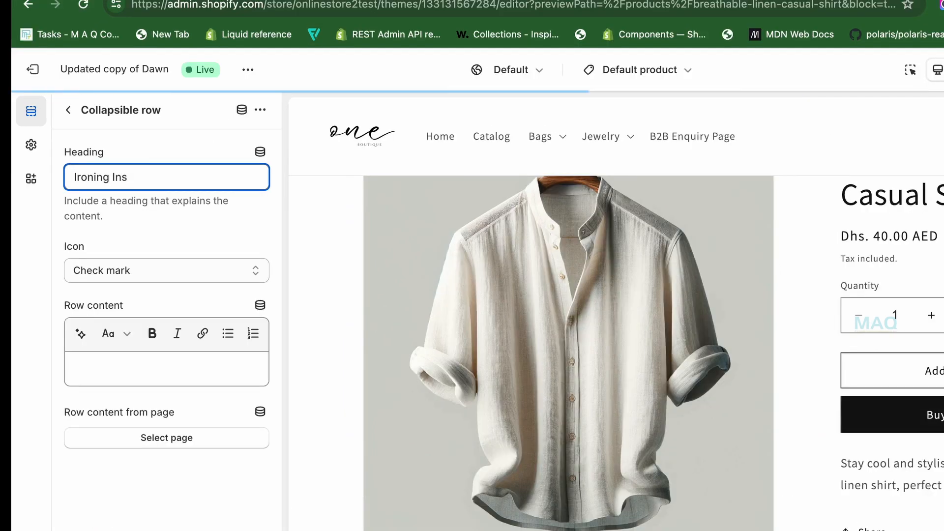
type("tructions")
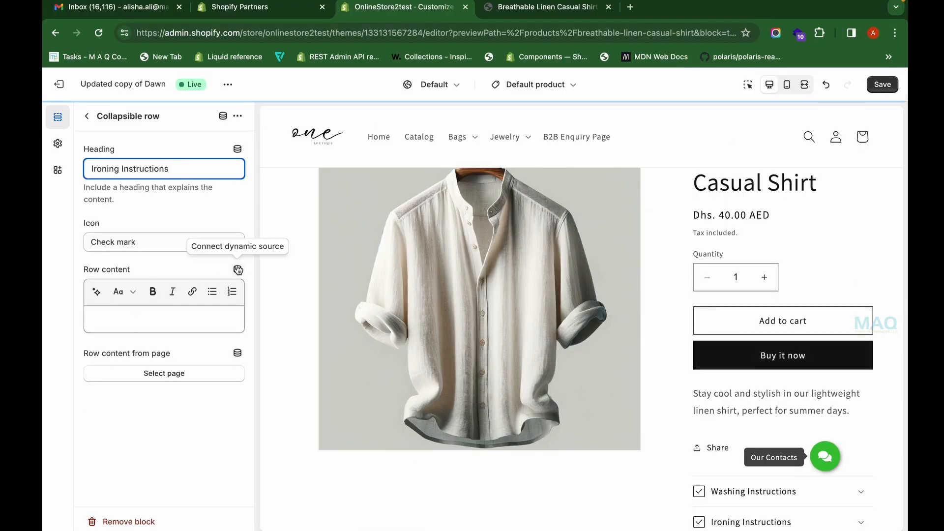
Connect the Ironing Instructions row content to the Ironing field of the Fabric Care metafield and save the template.
left_click(238, 270)
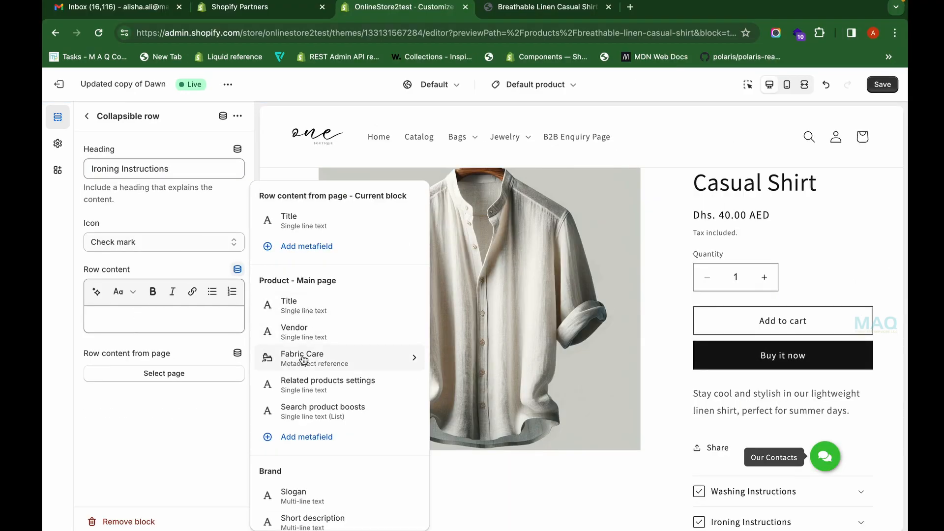
left_click(303, 361)
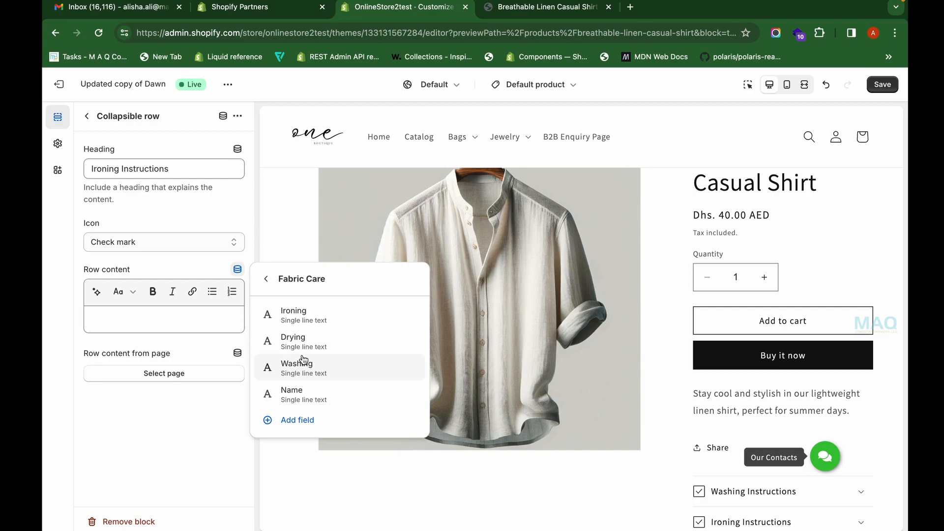
left_click(302, 315)
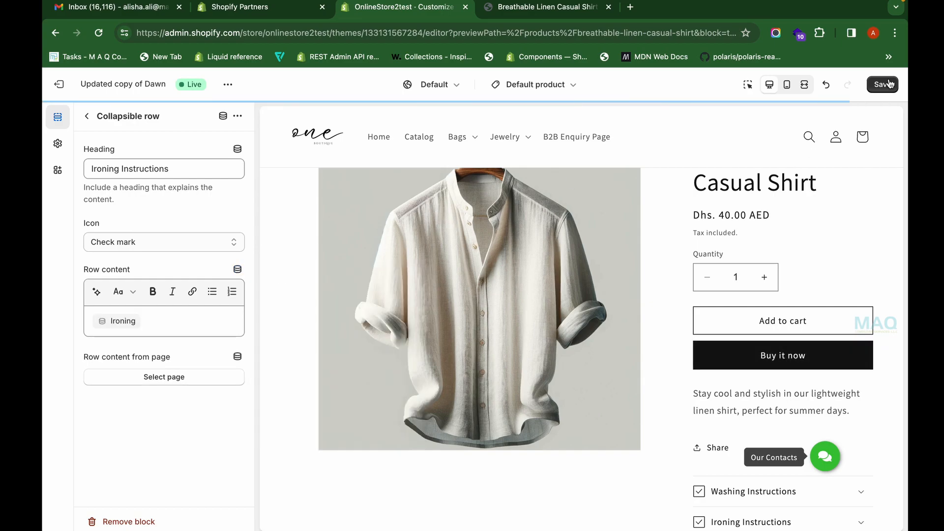
Expand the Ironing Instructions row in the product preview to check its content, and collapse it again.
scroll(626, 332, "down", 3)
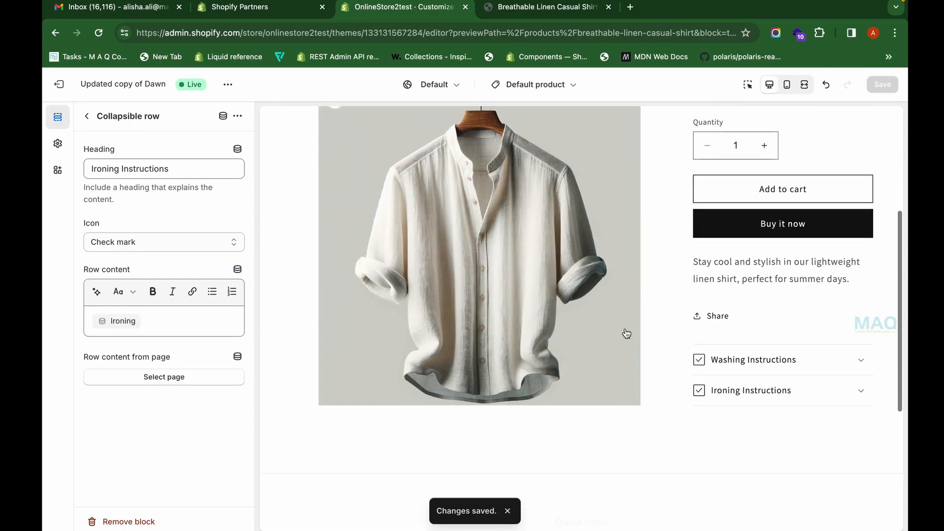
left_click(791, 383)
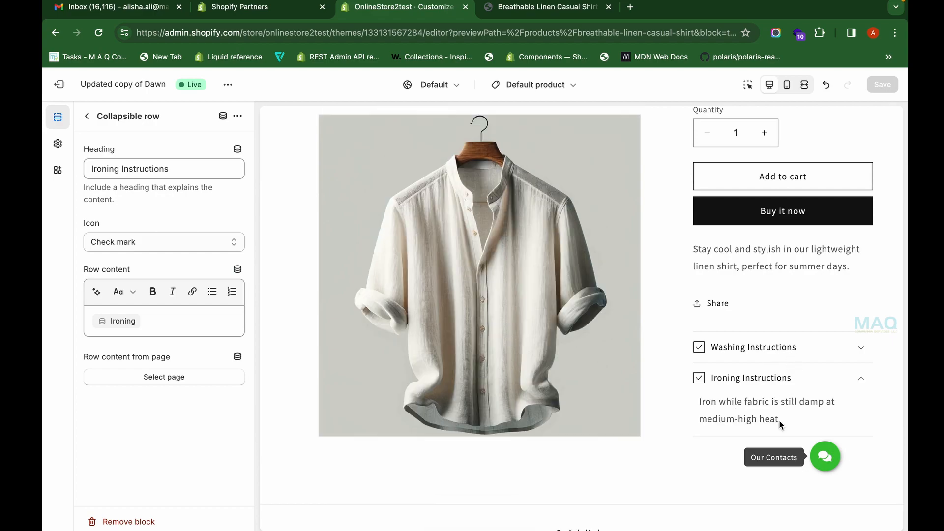
left_click_drag(780, 421, 696, 403)
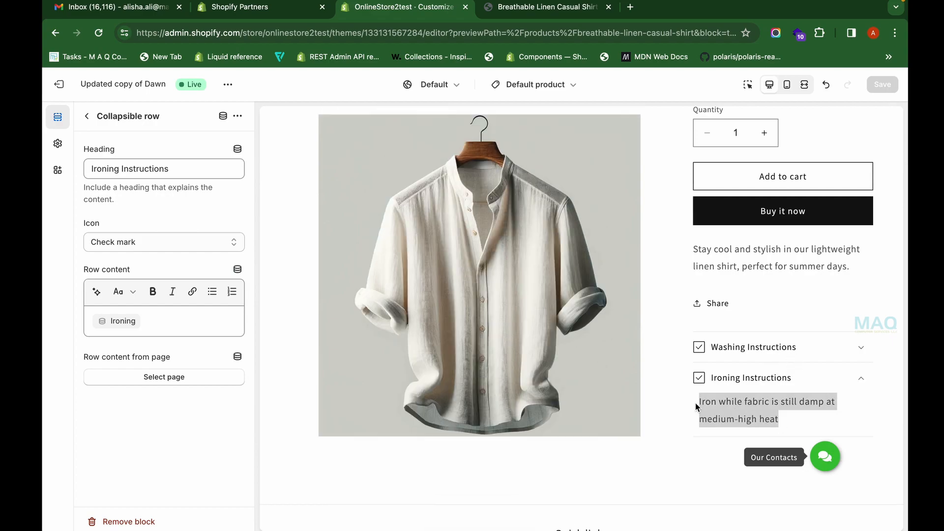
left_click(811, 385)
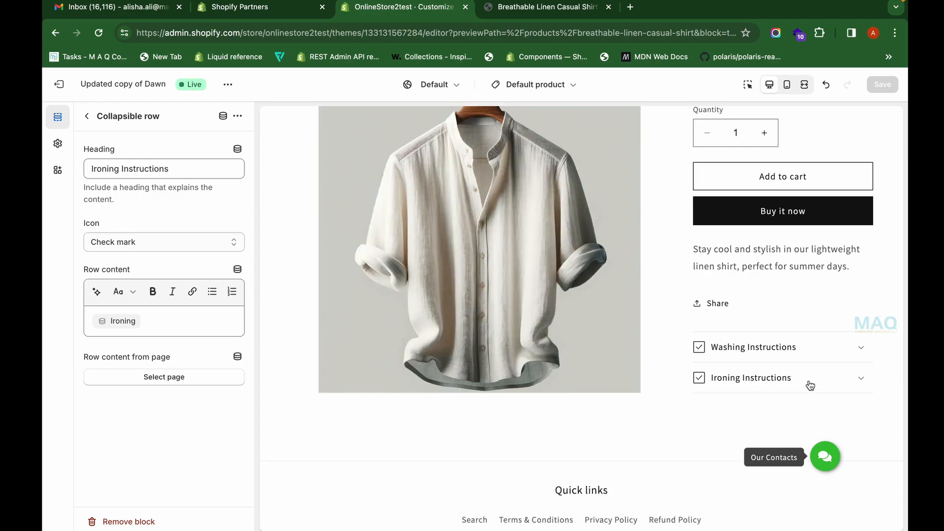
Add a third Collapsible row block to the Product information section with the heading "Drying Instructions".
left_click(84, 118)
left_click(152, 457)
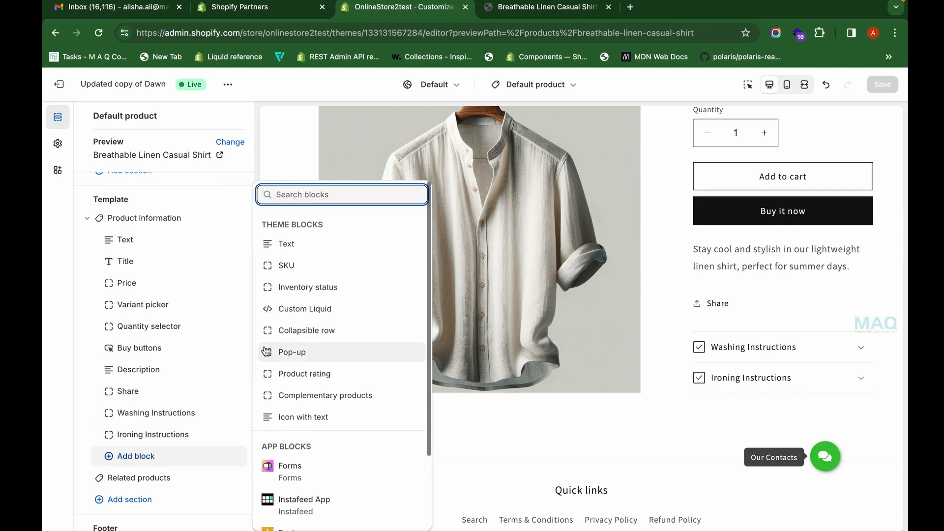
left_click(308, 331)
triple_click(159, 169)
type("D")
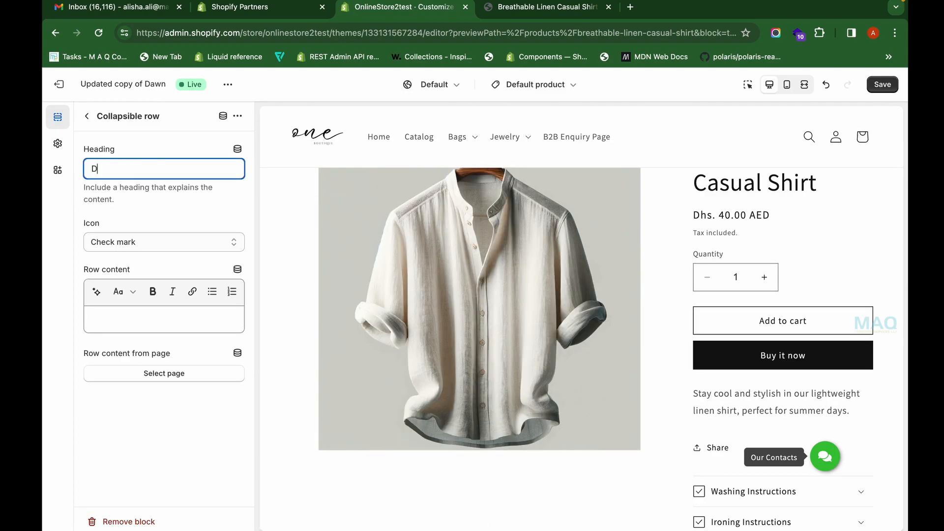
type("rying Instructi")
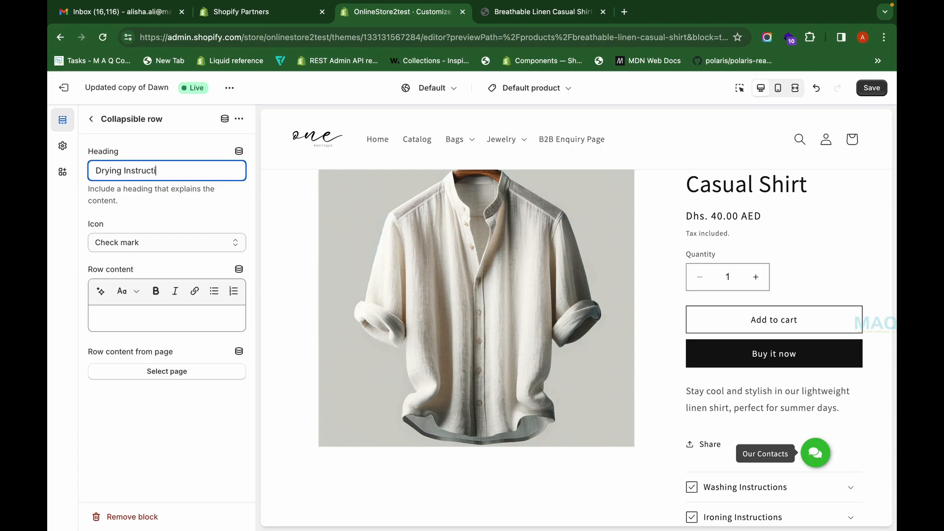
type("ons")
Connect the Drying Instructions row content to the Drying field of the Fabric Care metafield and save the template.
left_click(239, 269)
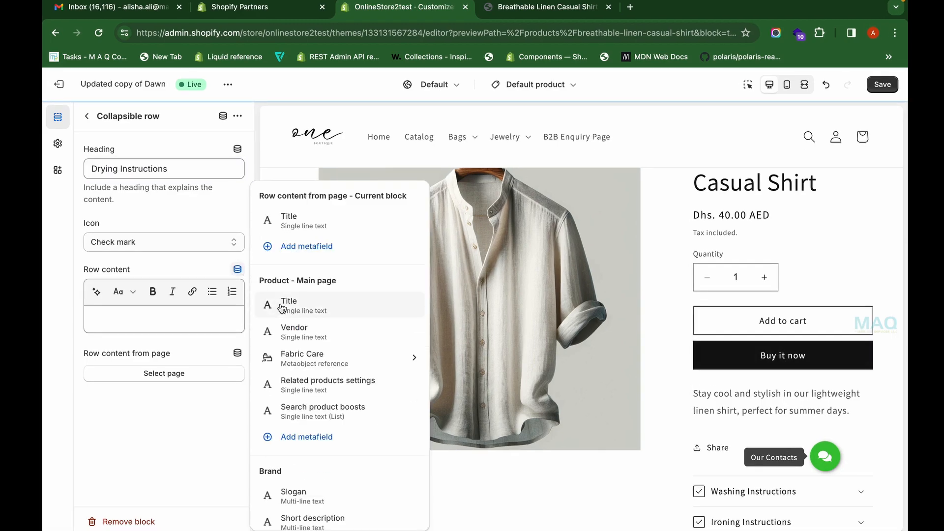
left_click(304, 356)
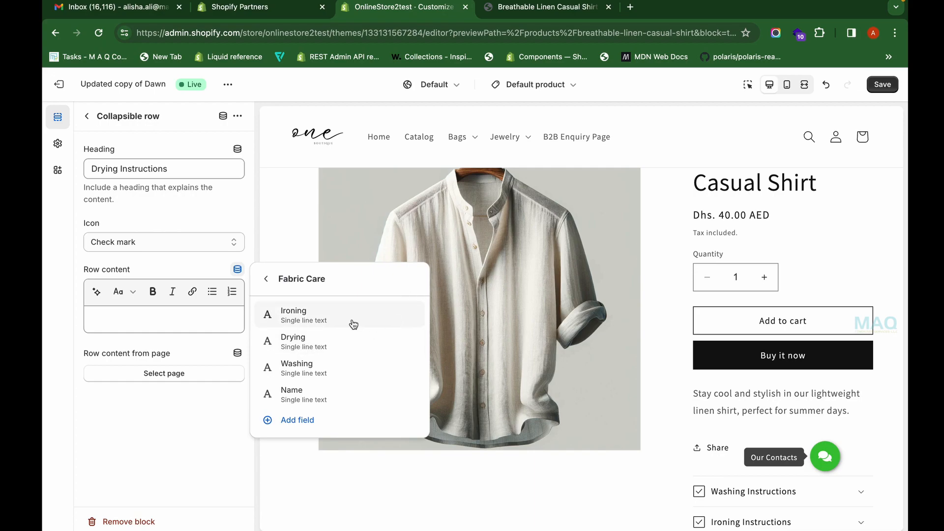
left_click(333, 345)
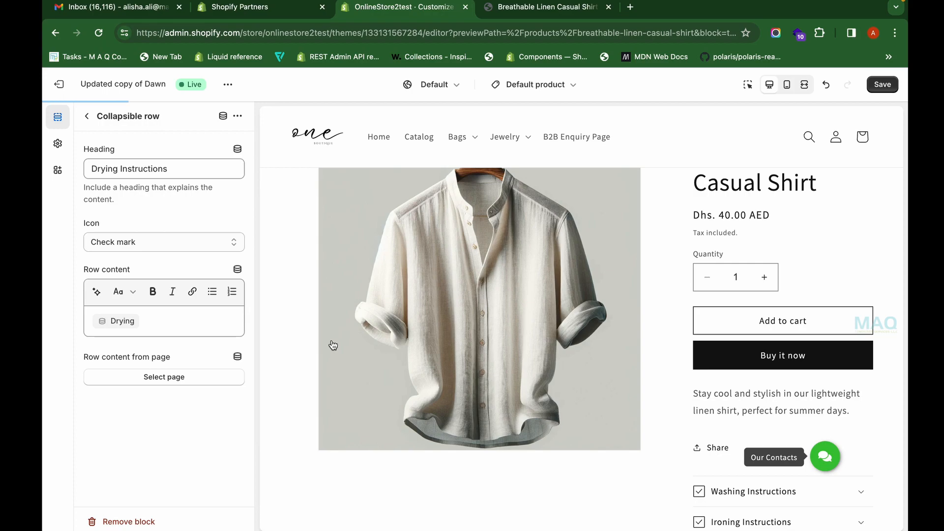
left_click(880, 86)
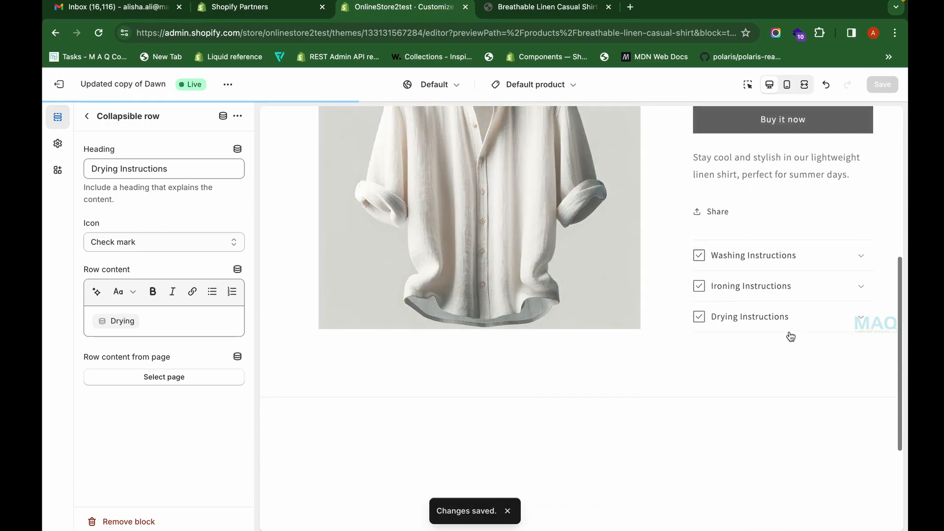
Test the Drying Instructions row in the preview and the Washing and Ironing rows on the reloaded live Breathable Linen Casual Shirt page.
left_click(790, 318)
left_click(791, 321)
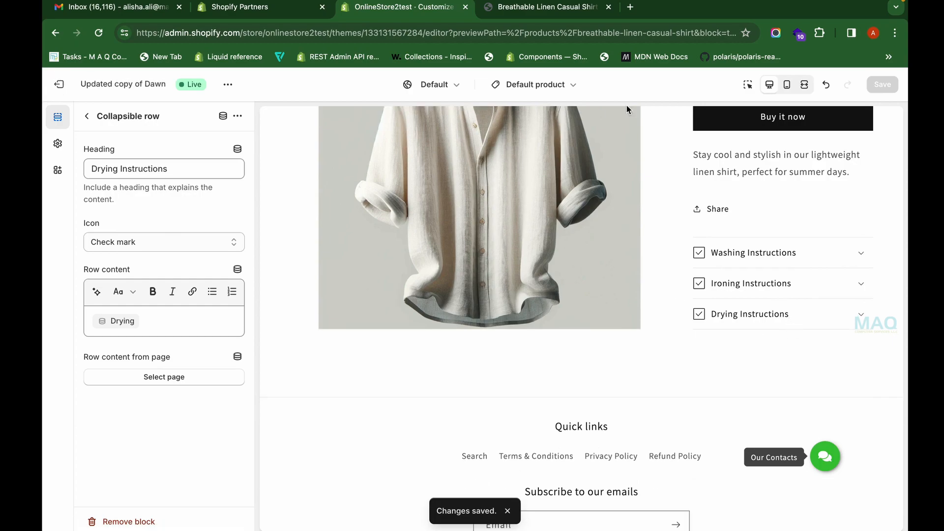
left_click(571, 10)
left_click(99, 33)
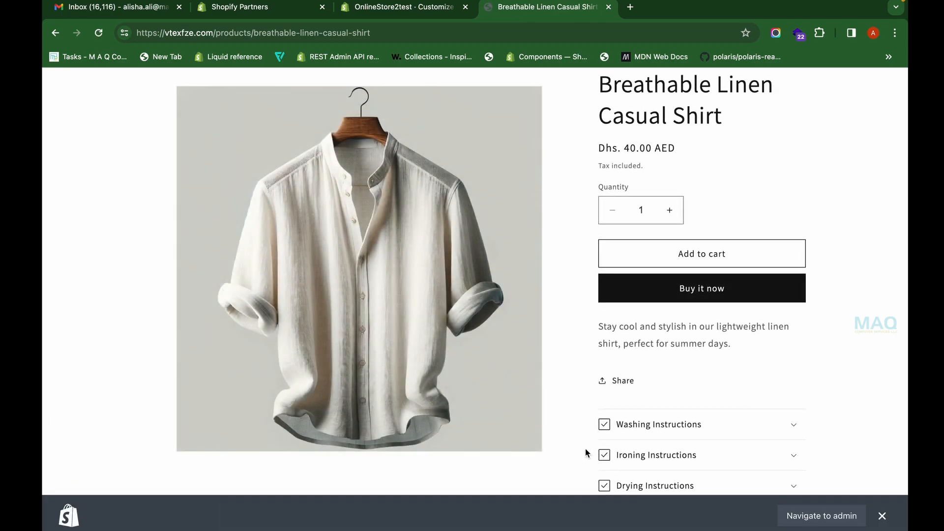
scroll(595, 443, "down", 2)
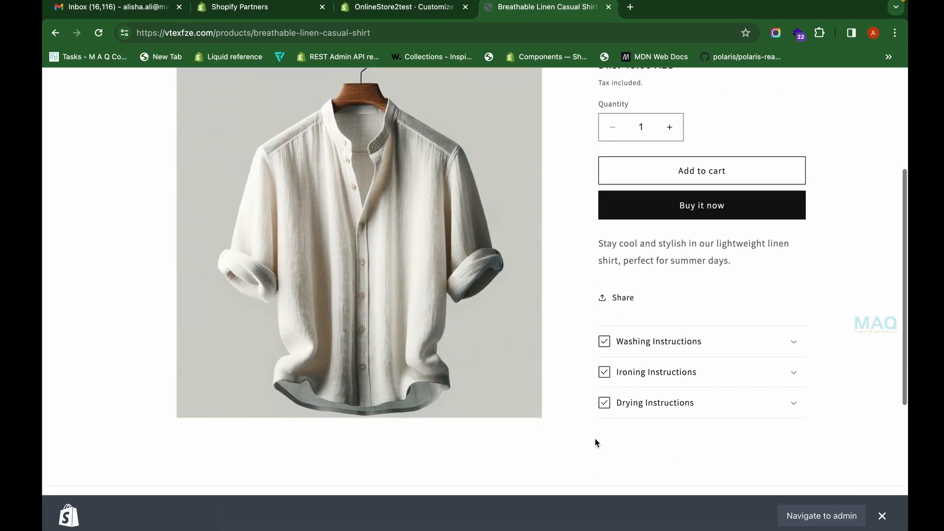
left_click(878, 521)
left_click(739, 353)
left_click(739, 350)
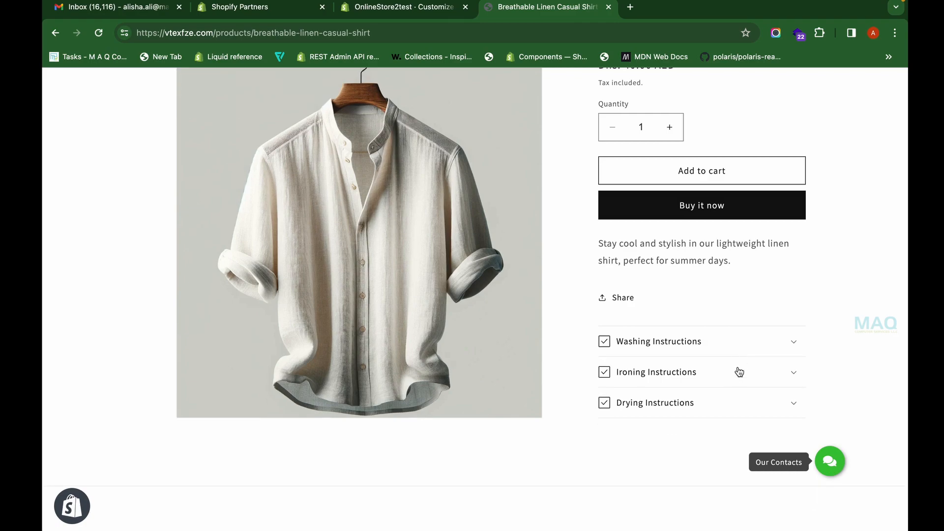
left_click(731, 380)
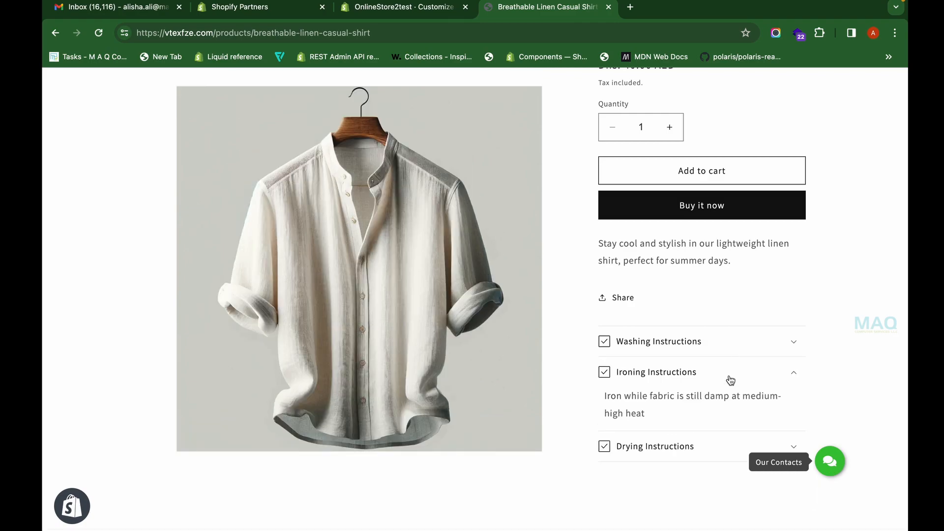
left_click(731, 380)
Open the Durable Polyester Outdoor Jacket from the store catalog and examine its washing, ironing and drying instruction rows.
scroll(725, 433, "up", 5)
left_click(274, 123)
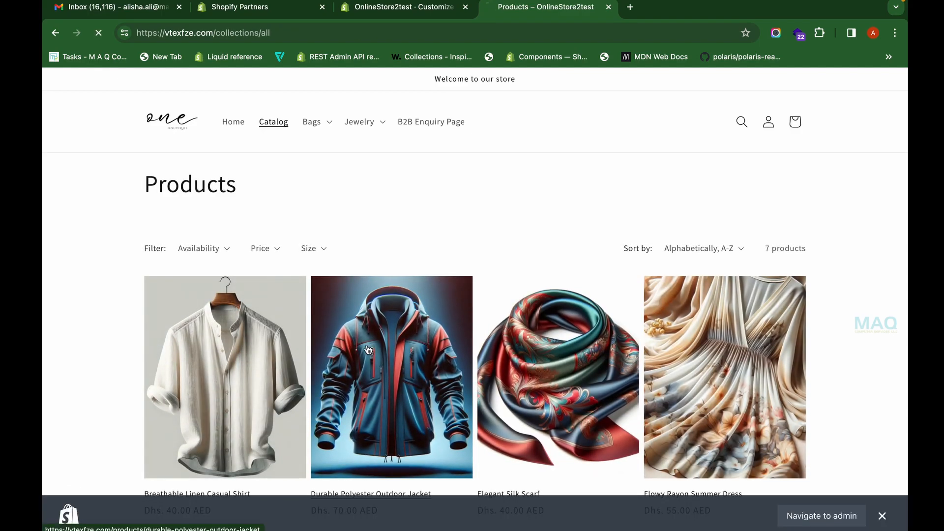
left_click(369, 349)
scroll(575, 424, "down", 6)
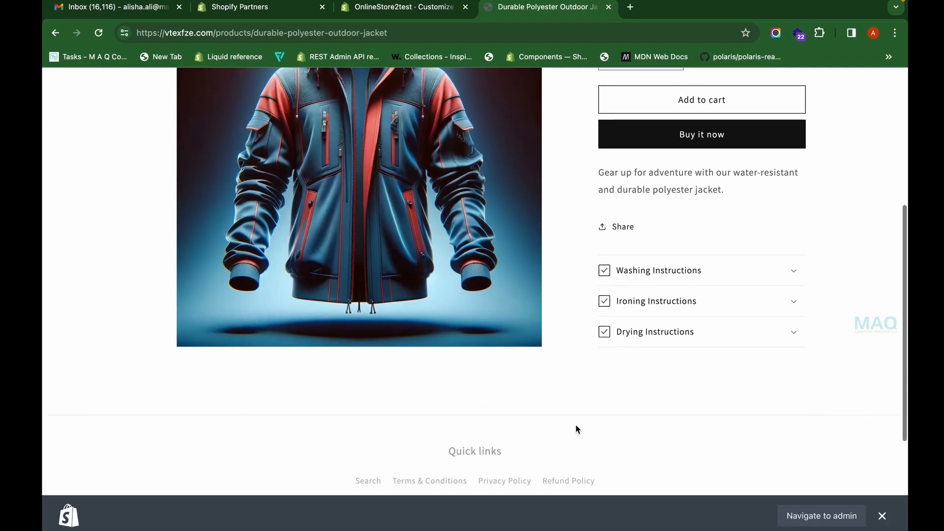
left_click(666, 201)
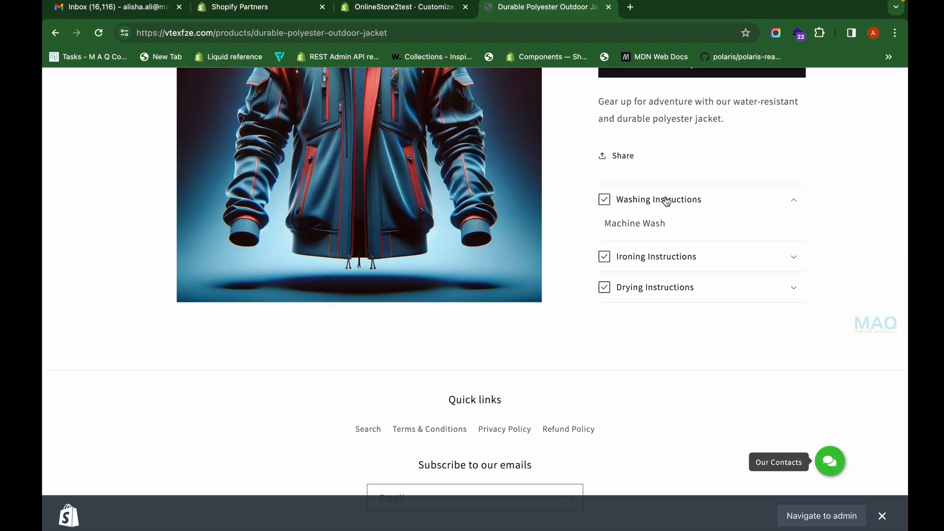
left_click(672, 267)
left_click(682, 319)
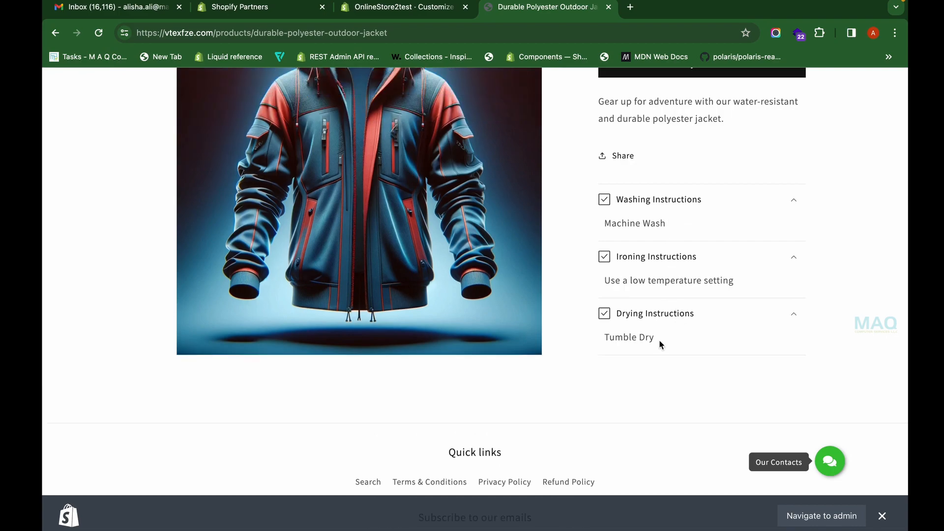
left_click_drag(660, 345, 602, 345)
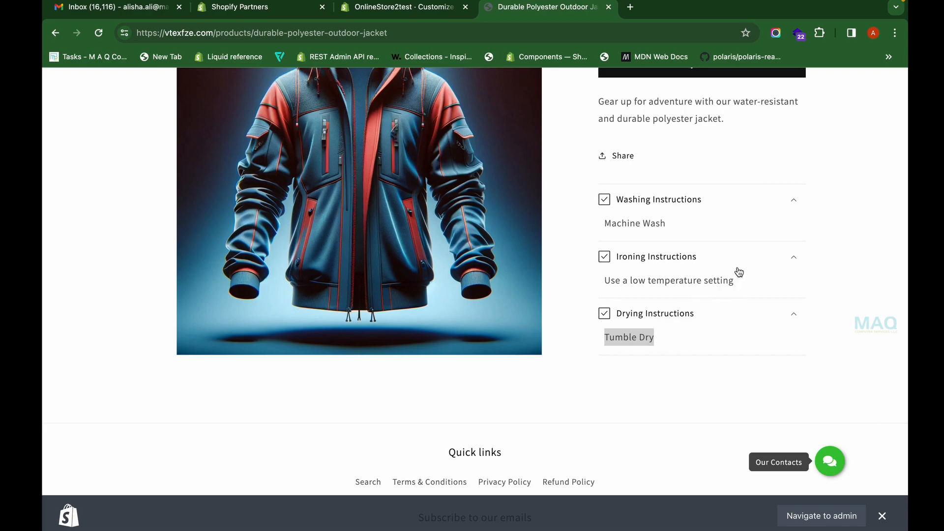
left_click_drag(736, 280, 591, 284)
scroll(687, 257, "up", 7)
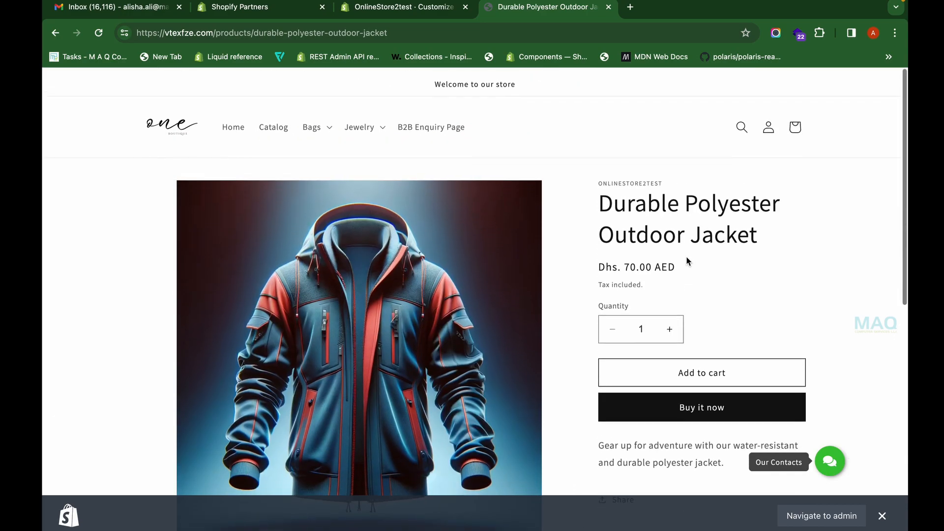